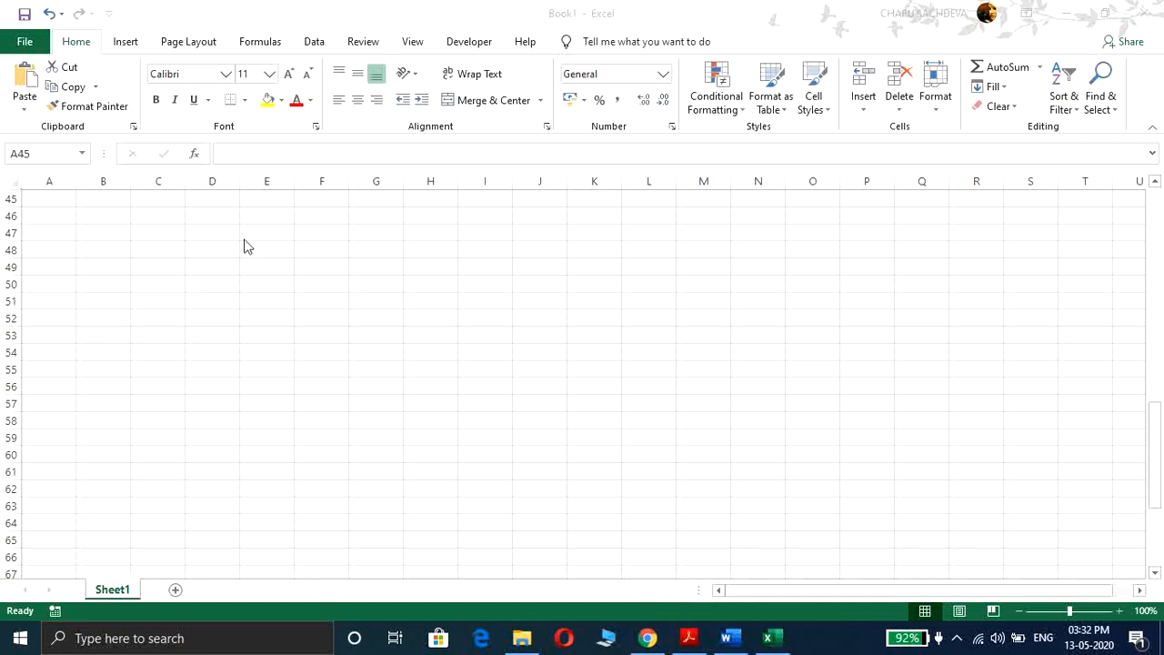
Step: Enter the heading 'Movin around the spreadsheet' in cell A45
{"action": "left_click", "coordinate": [49, 197]}
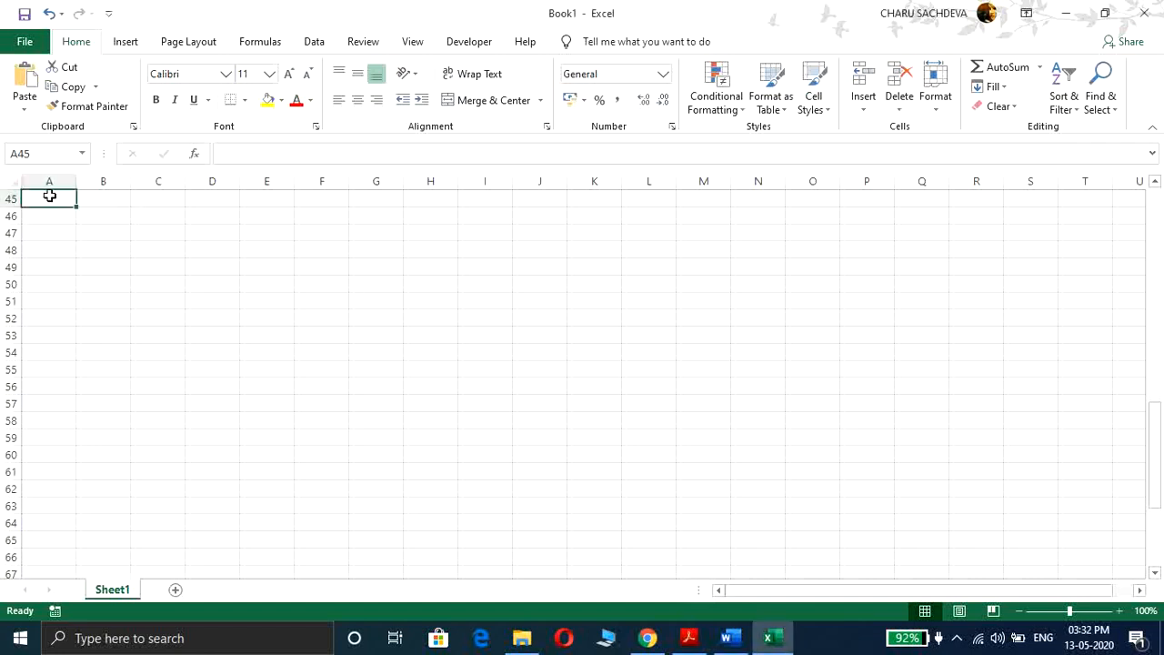
{"action": "type", "text": "Mov"}
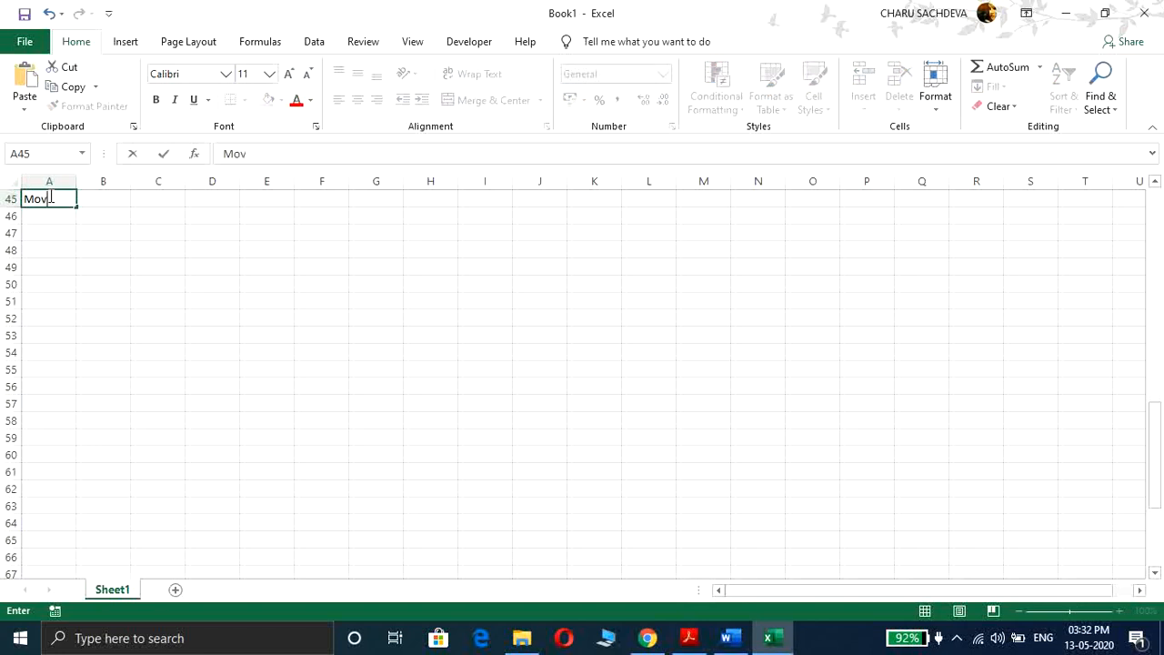
{"action": "type", "text": "in around the sprea"}
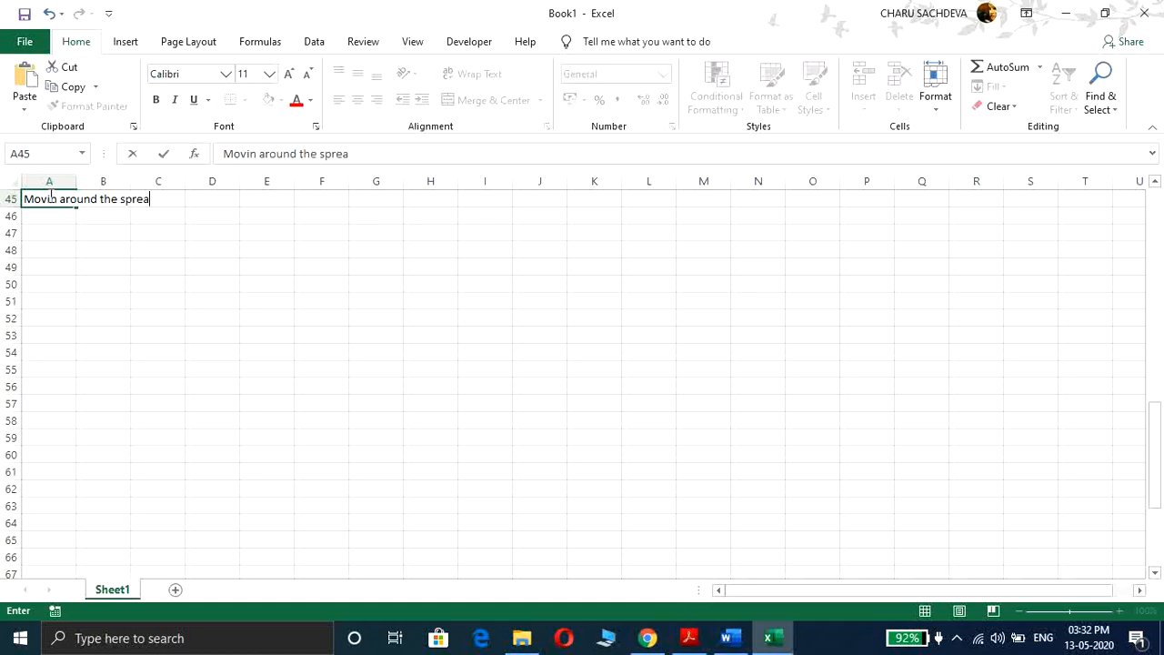
{"action": "type", "text": "dsheet"}
{"action": "key", "text": "Return"}
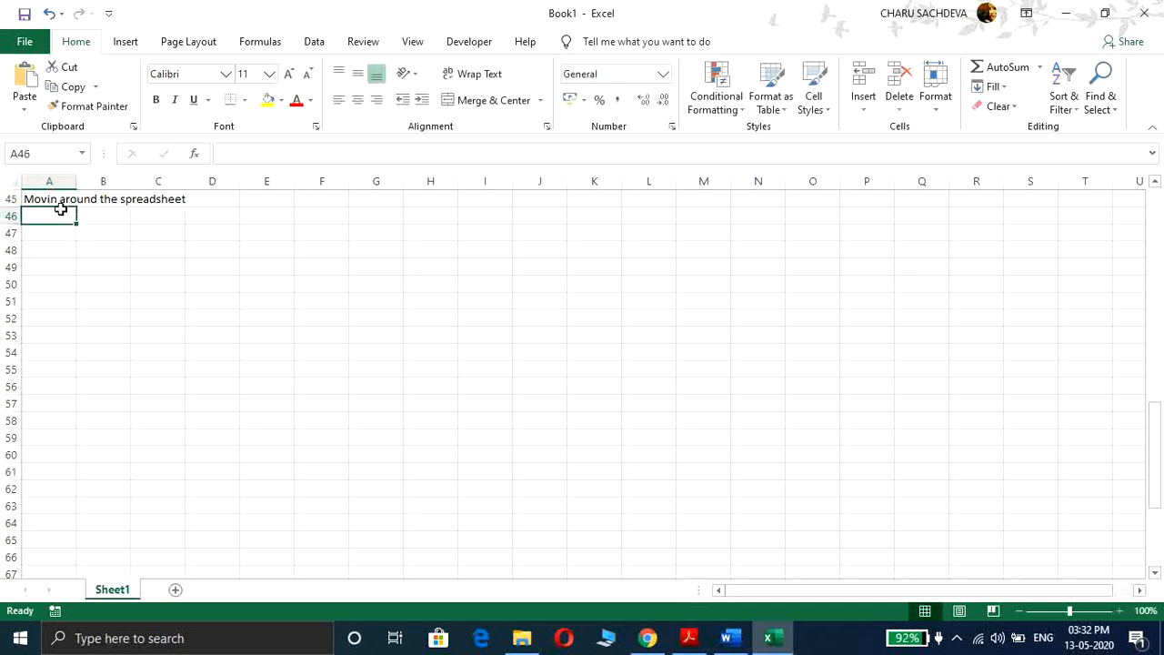
Step: Correct the A45 heading to read 'Moving around the spreadsheet'
{"action": "left_click", "coordinate": [58, 200]}
{"action": "double_click", "coordinate": [58, 200]}
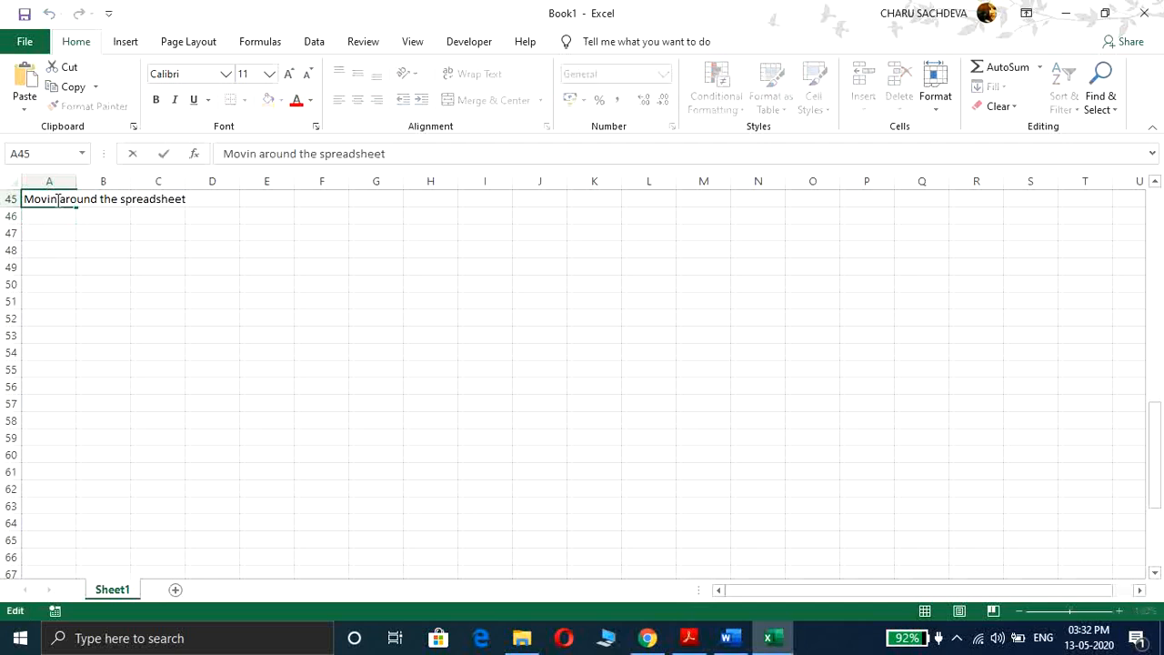
{"action": "type", "text": "g"}
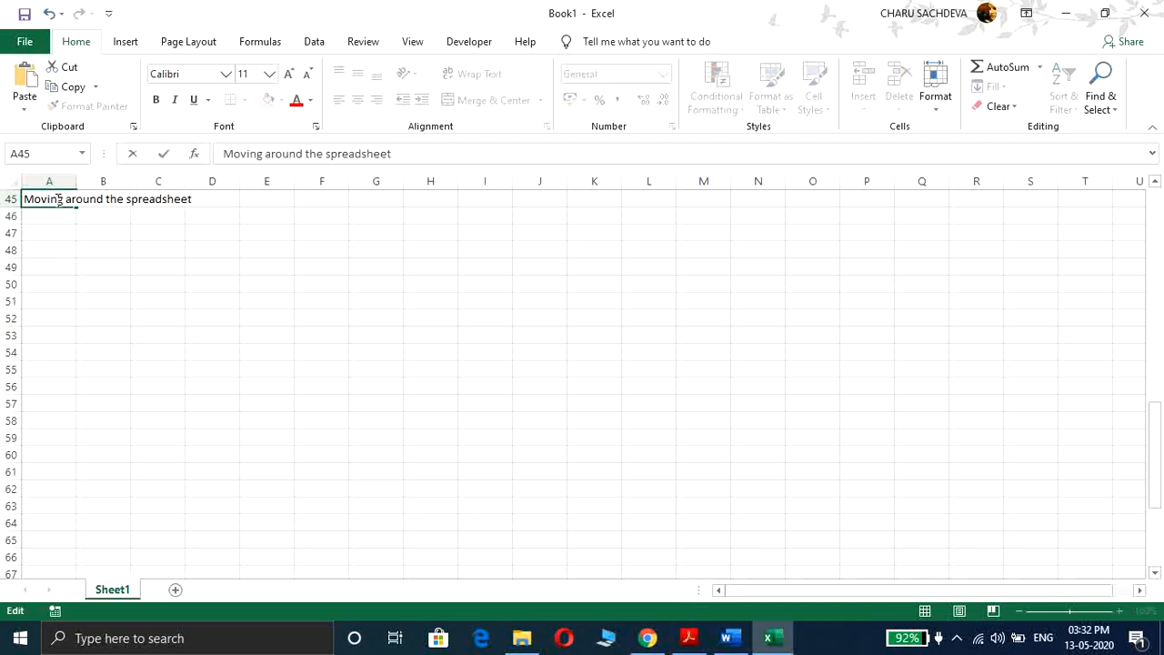
{"action": "left_click", "coordinate": [58, 216]}
{"action": "left_click", "coordinate": [54, 198]}
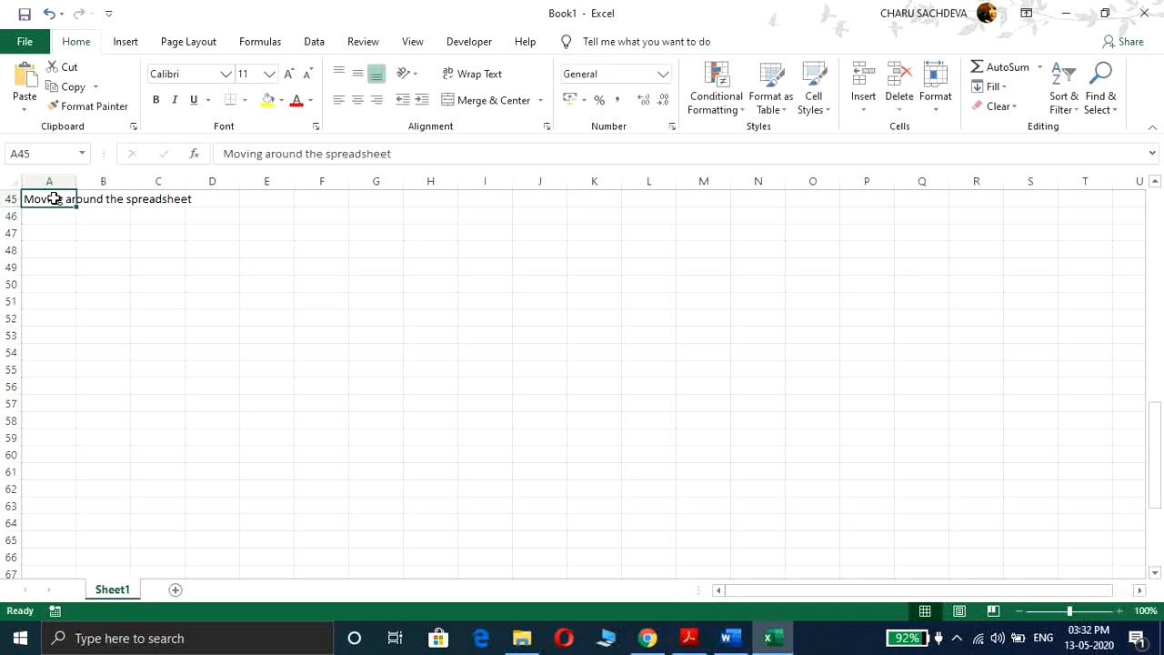
{"action": "left_click", "coordinate": [51, 218]}
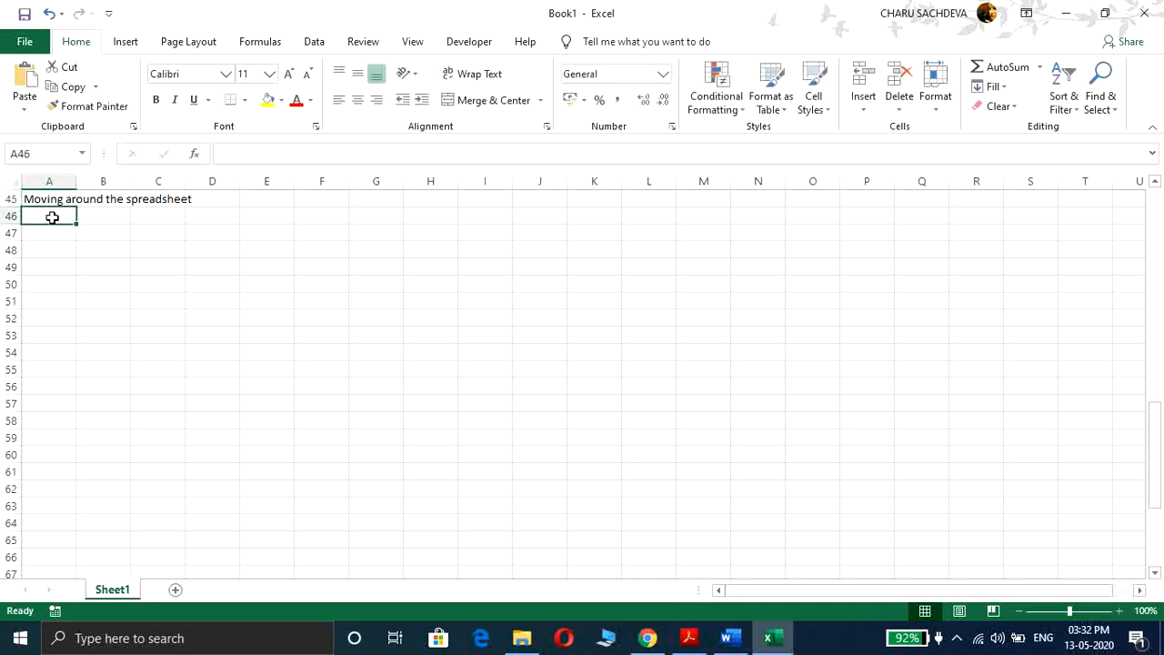
Step: Move the active cell up, down, left and right around the heading with the arrow keys
{"action": "left_click", "coordinate": [49, 195]}
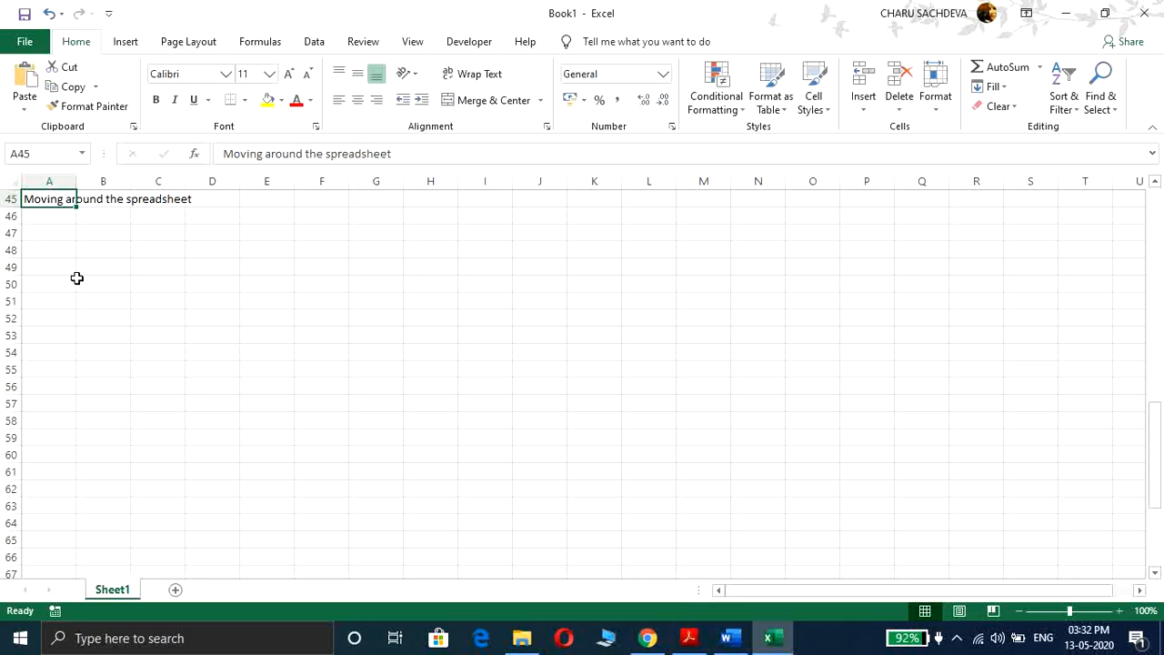
{"action": "key", "text": "Down"}
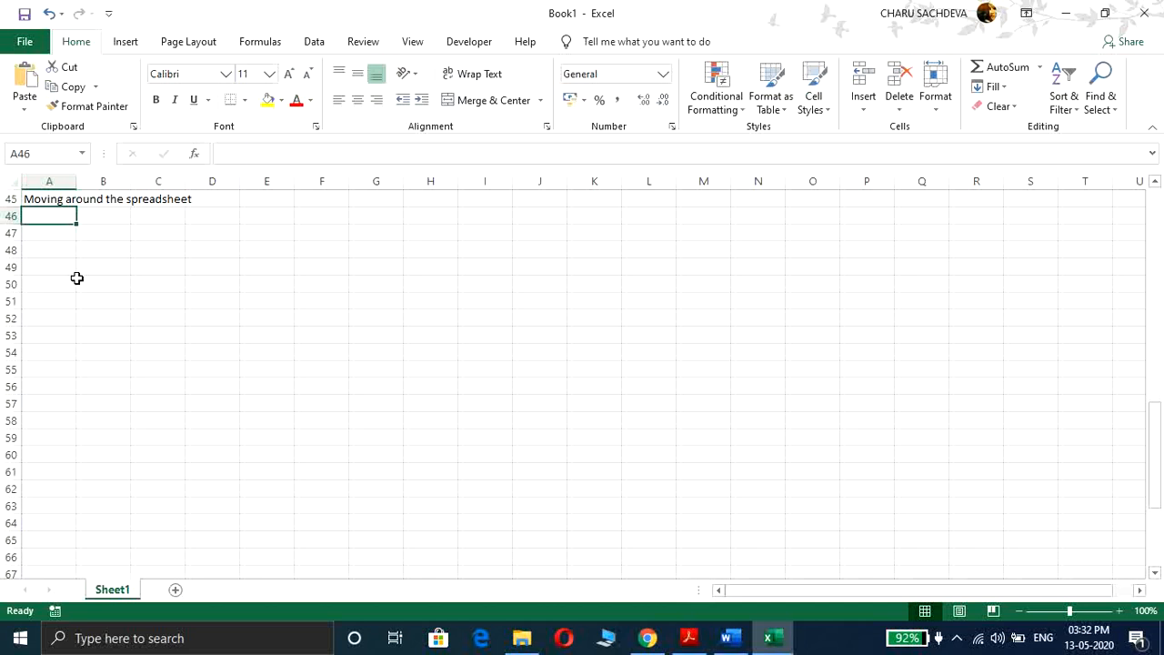
{"action": "key", "text": "Down"}
{"action": "key", "text": "Down"}
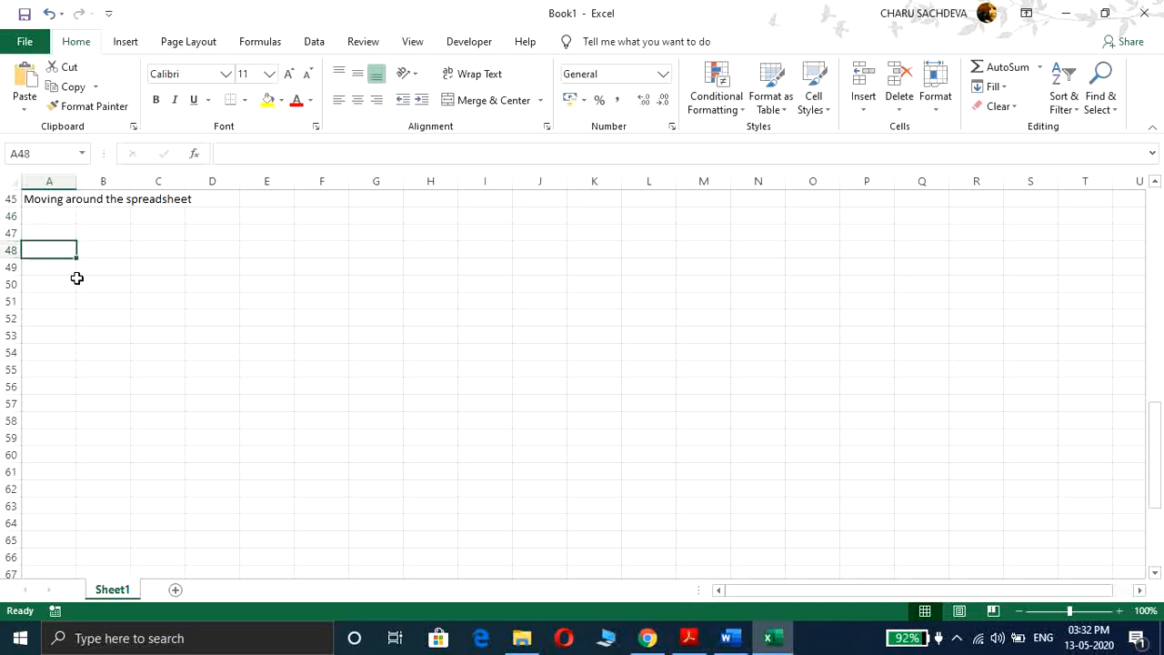
{"action": "key", "text": "Up"}
{"action": "key", "text": "Down"}
{"action": "key", "text": "Down"}
{"action": "key", "text": "Down"}
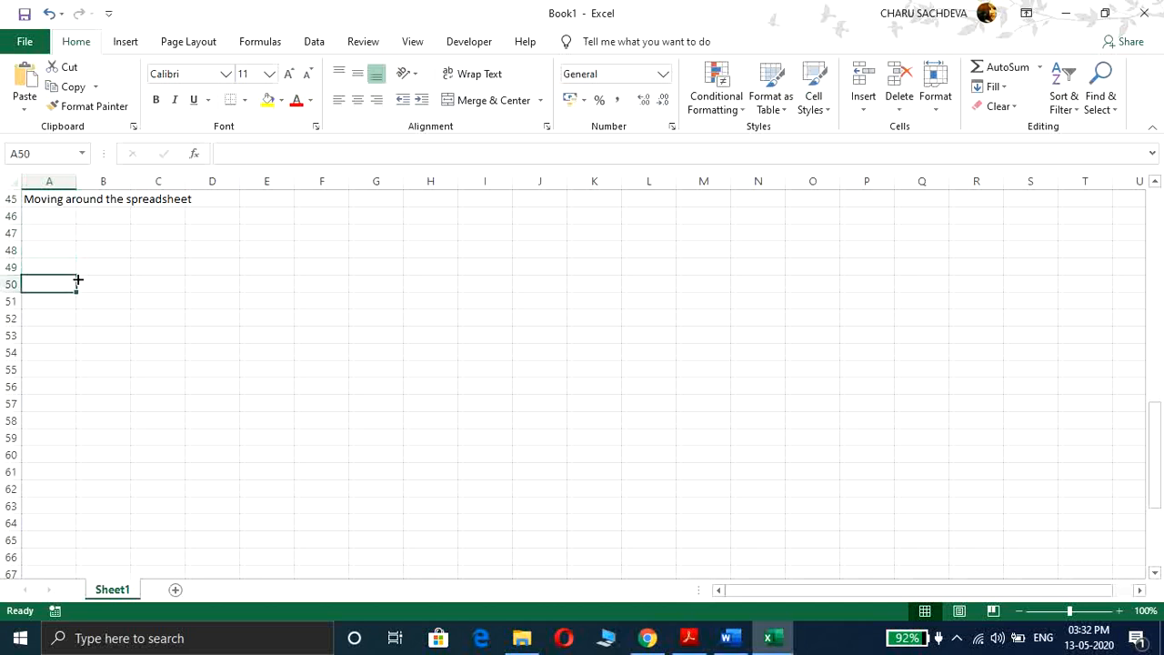
{"action": "key", "text": "Right"}
{"action": "key", "text": "Right"}
{"action": "key", "text": "Right"}
{"action": "key", "text": "Up"}
{"action": "key", "text": "Up"}
{"action": "key", "text": "Left"}
{"action": "key", "text": "Left"}
{"action": "key", "text": "Down"}
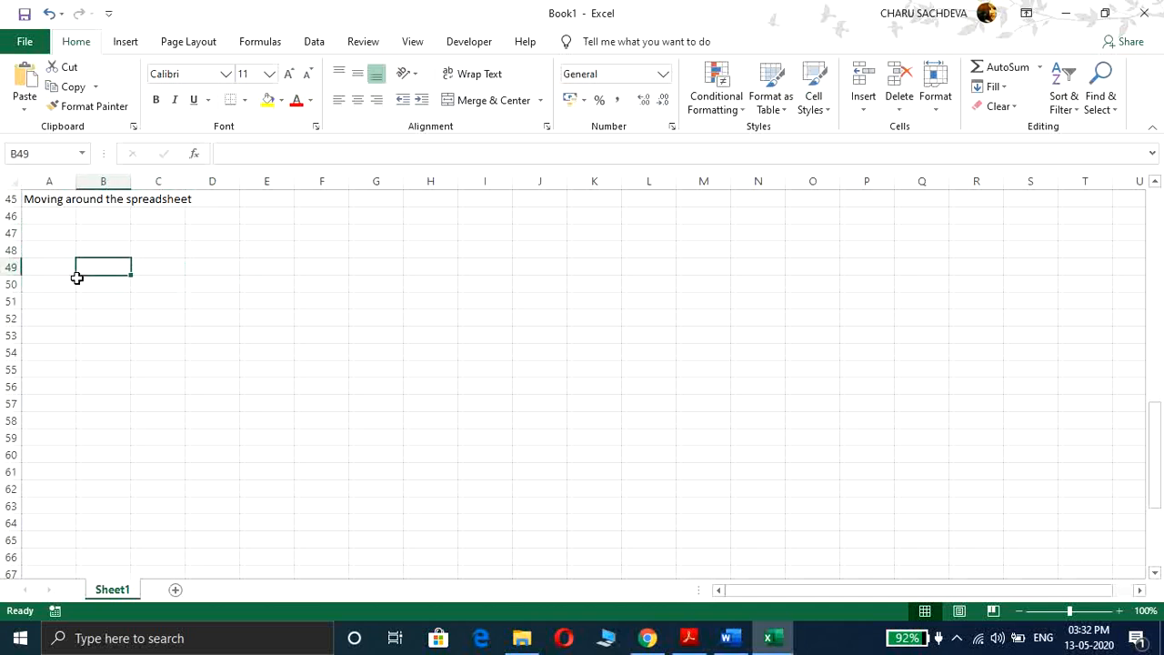
{"action": "key", "text": "Up"}
{"action": "key", "text": "Up"}
{"action": "key", "text": "Up"}
{"action": "key", "text": "Down"}
{"action": "key", "text": "Down"}
{"action": "key", "text": "Up"}
{"action": "key", "text": "Up"}
{"action": "key", "text": "Left"}
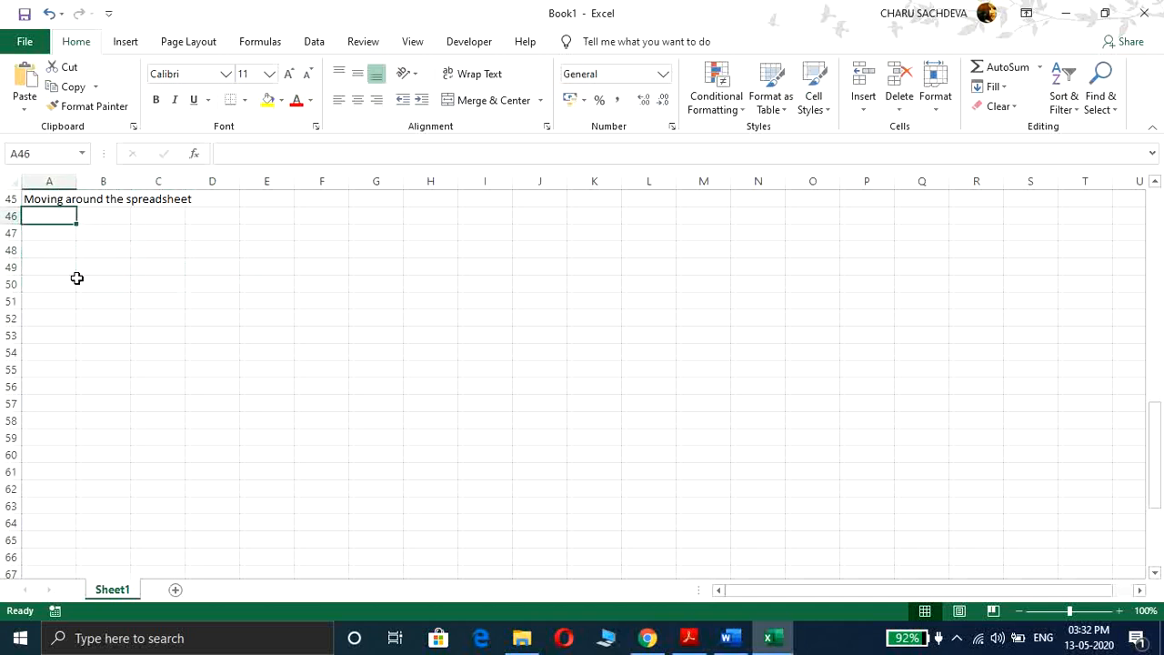
Step: Enter 'Page up' in cell A46 and jump one screen up
{"action": "type", "text": "Page up"}
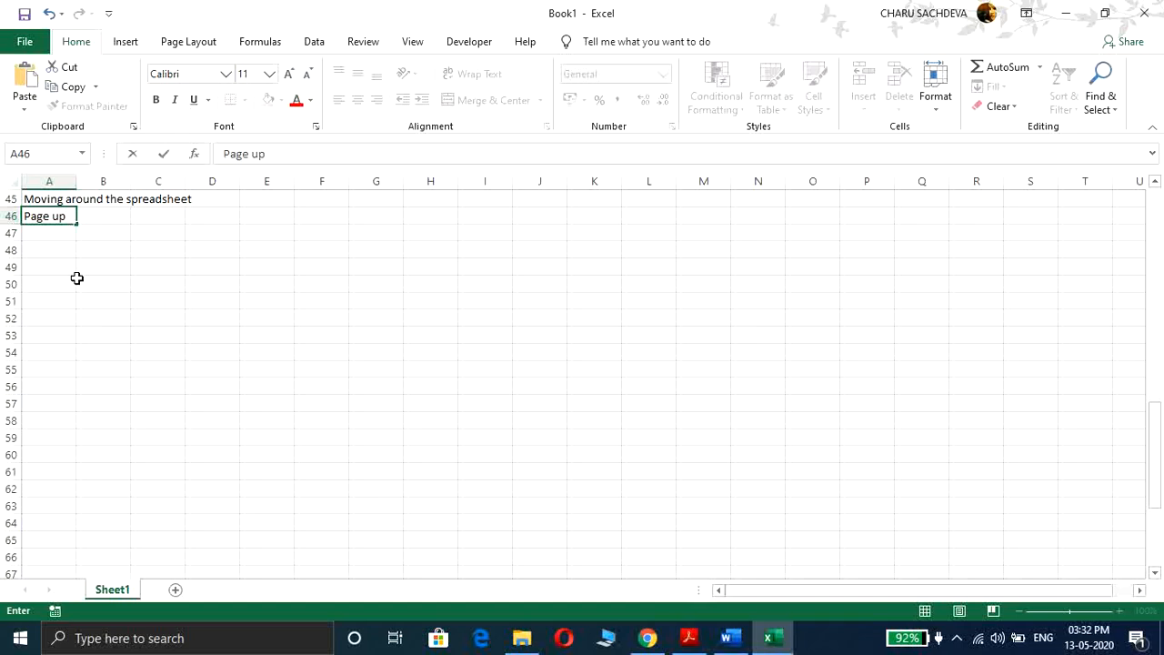
{"action": "key", "text": "Page_Up"}
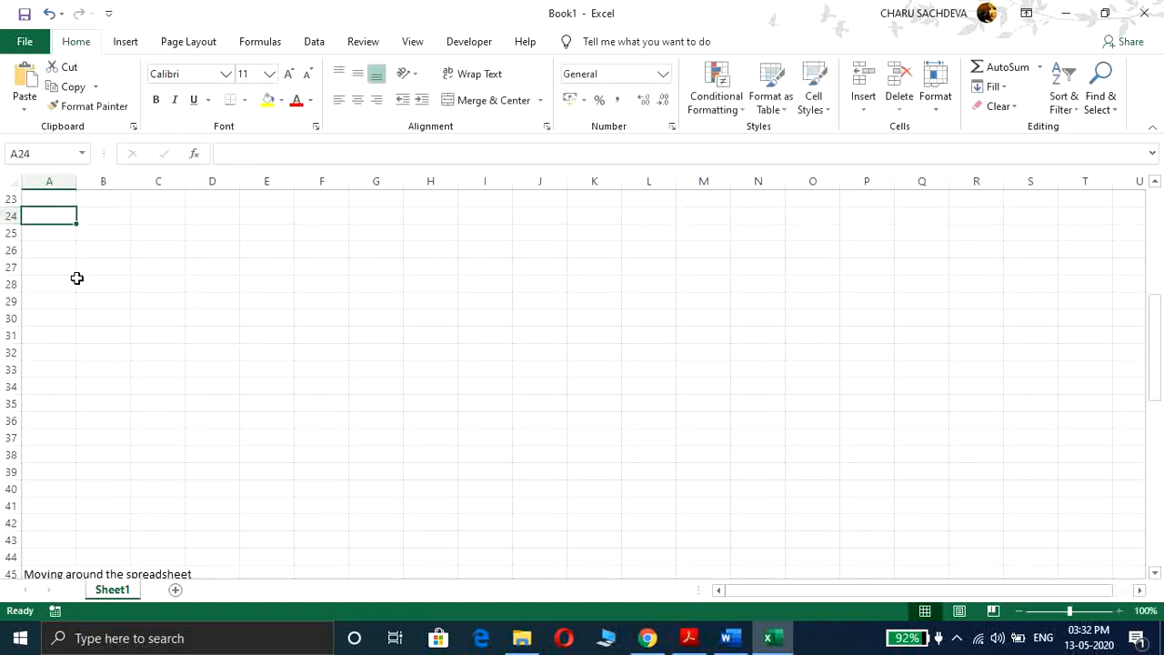
Step: Page up to the top of the sheet and back down to the heading area
{"action": "key", "text": "Page_Up"}
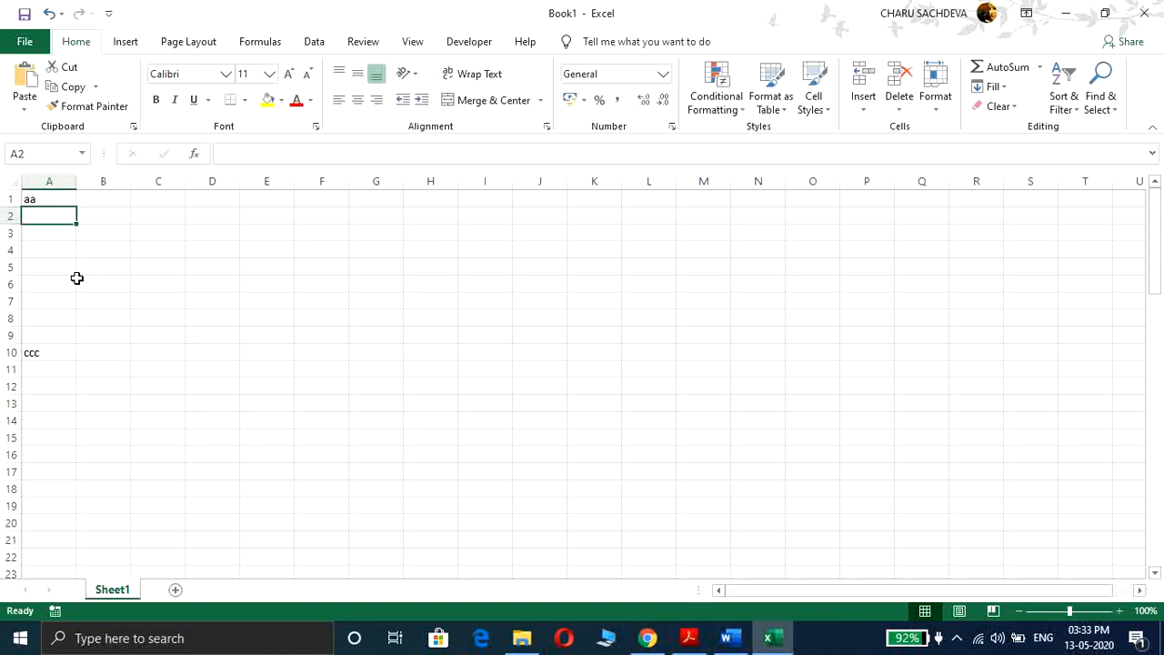
{"action": "key", "text": "Page_Down"}
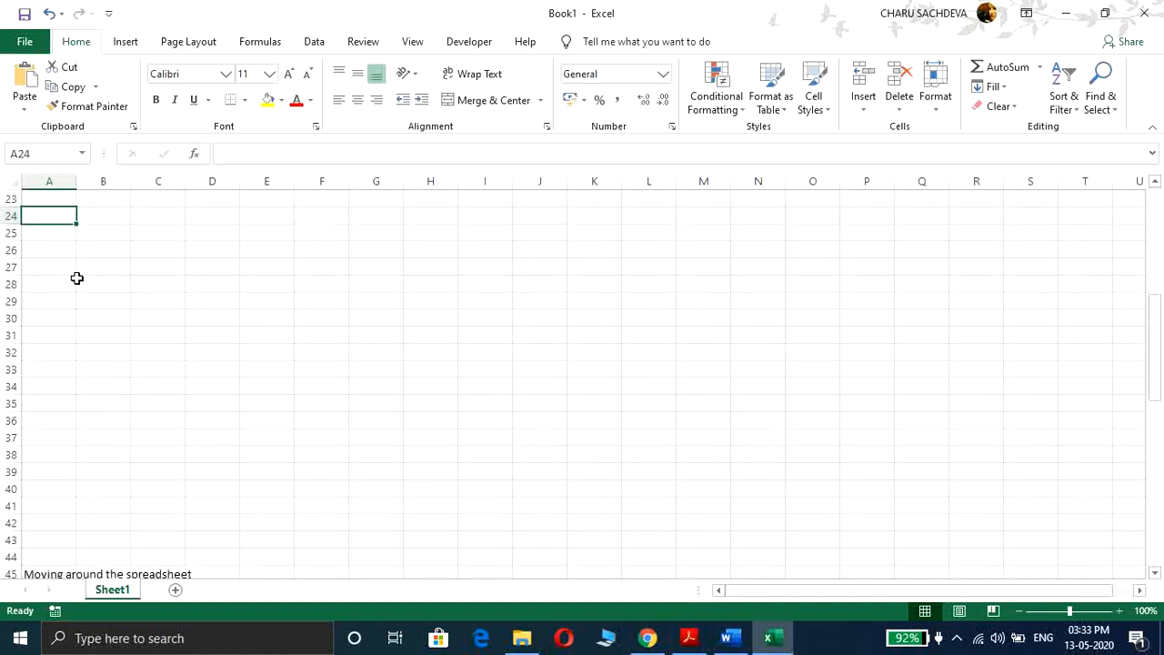
{"action": "key", "text": "Page_Down"}
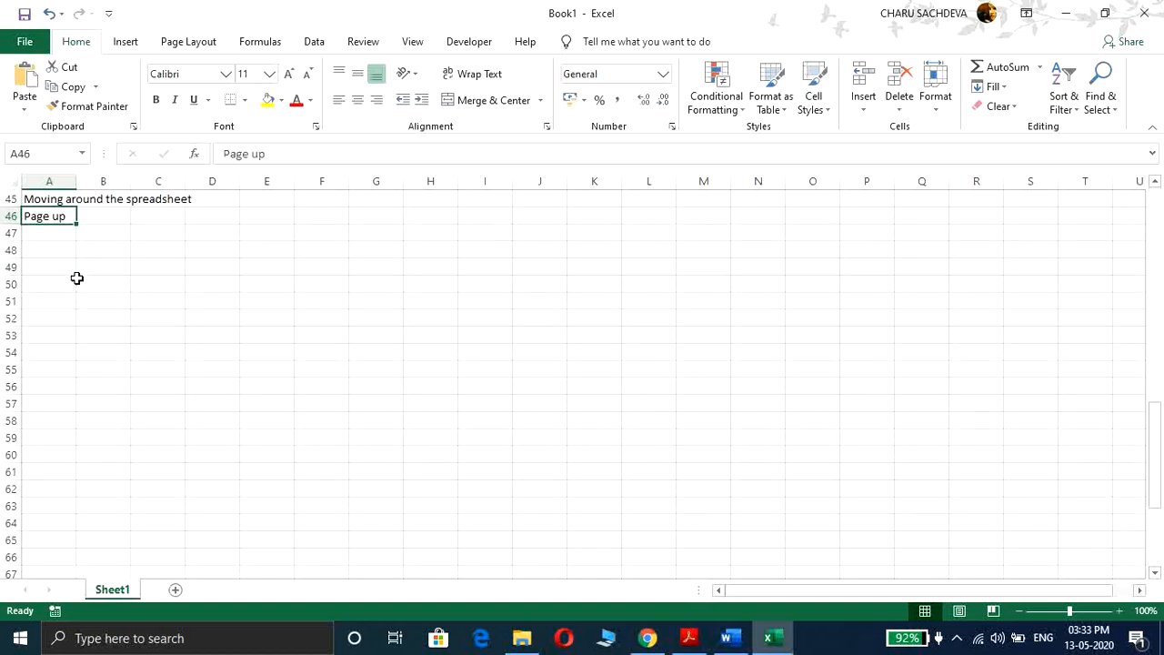
Step: Enter 'Page down' in cell A47
{"action": "left_click", "coordinate": [32, 233]}
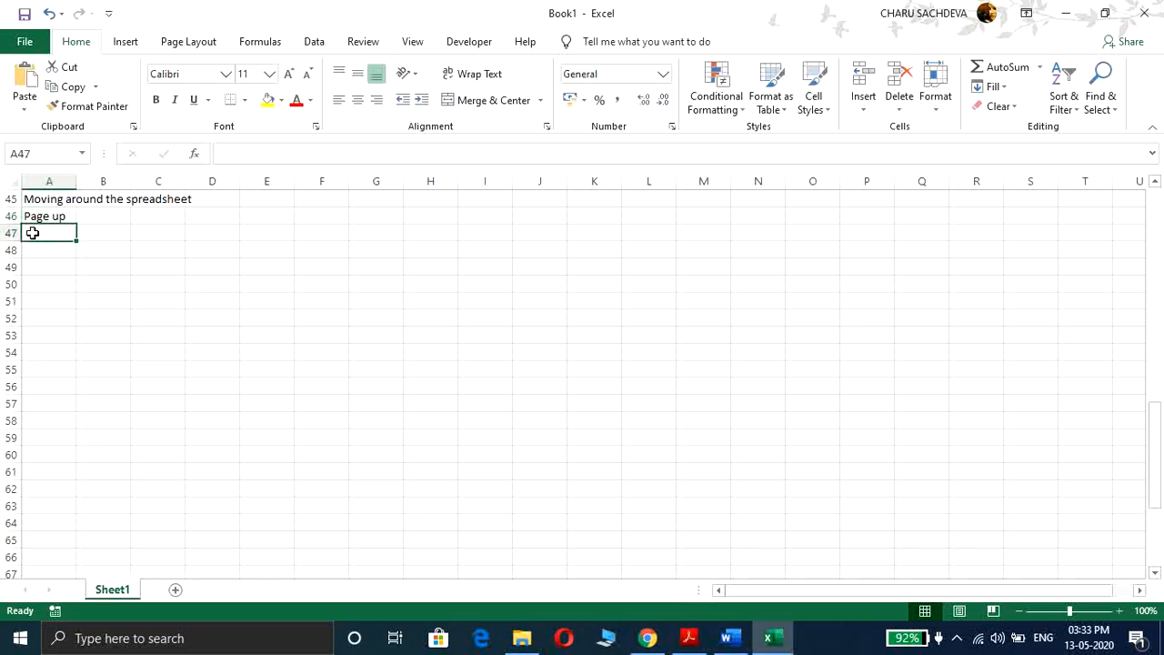
{"action": "type", "text": "Page do"}
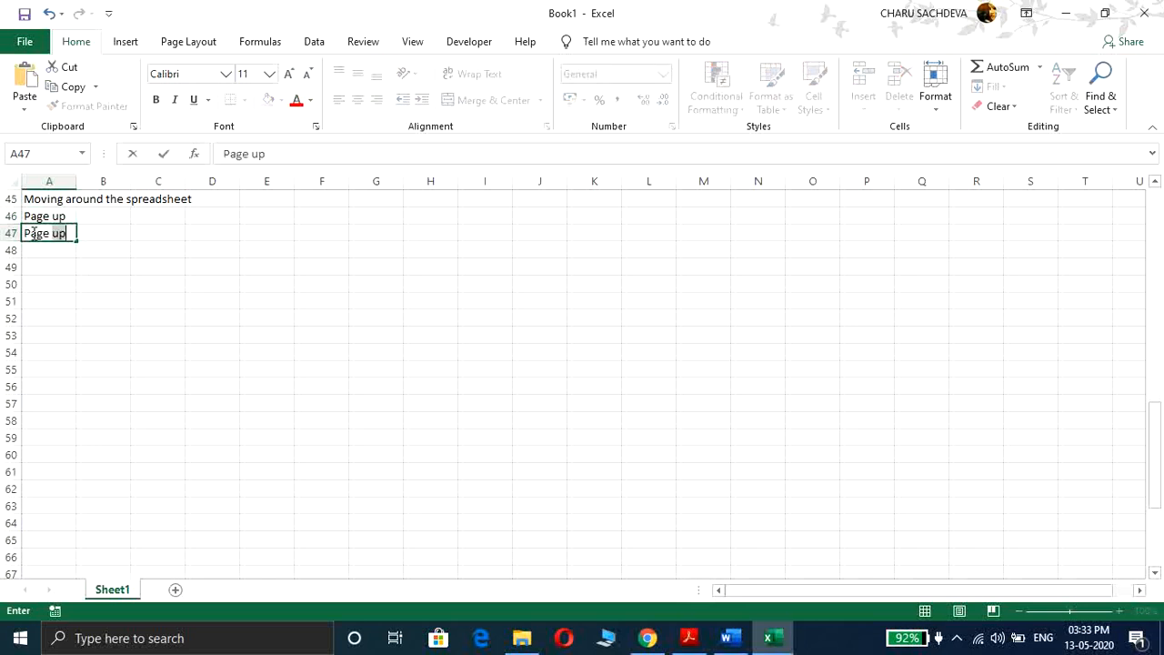
{"action": "type", "text": "wn"}
{"action": "key", "text": "Return"}
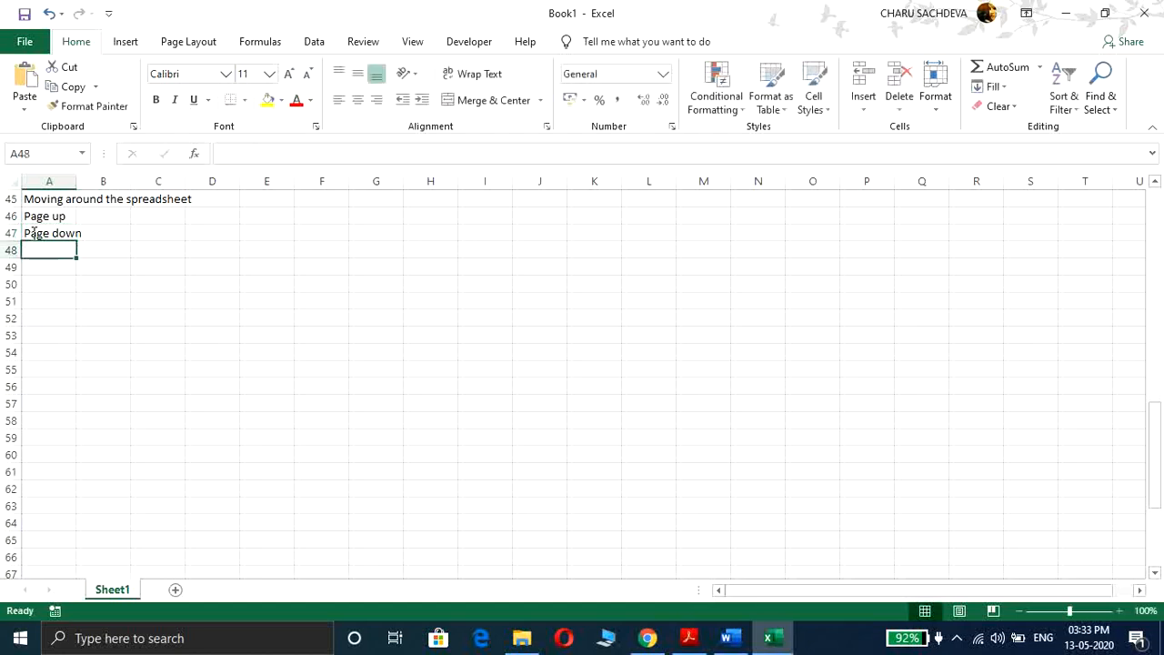
Step: Enter 'Ctrl + Home' in cell A48
{"action": "type", "text": "Ctrl"}
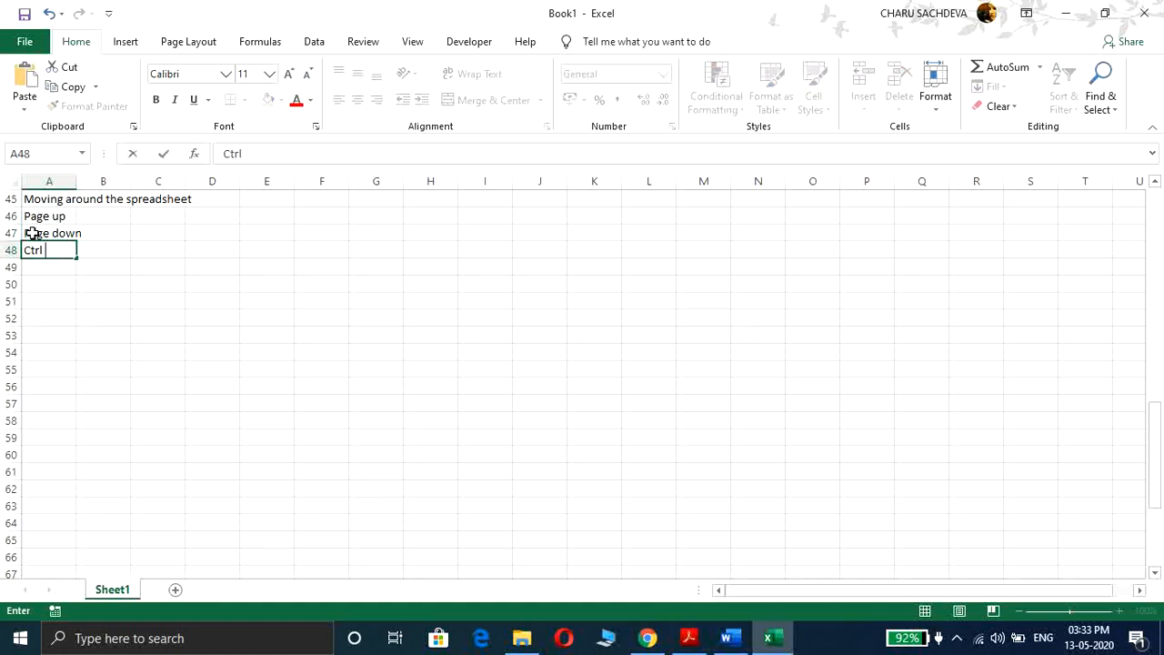
{"action": "type", "text": " + Home"}
{"action": "key", "text": "Return"}
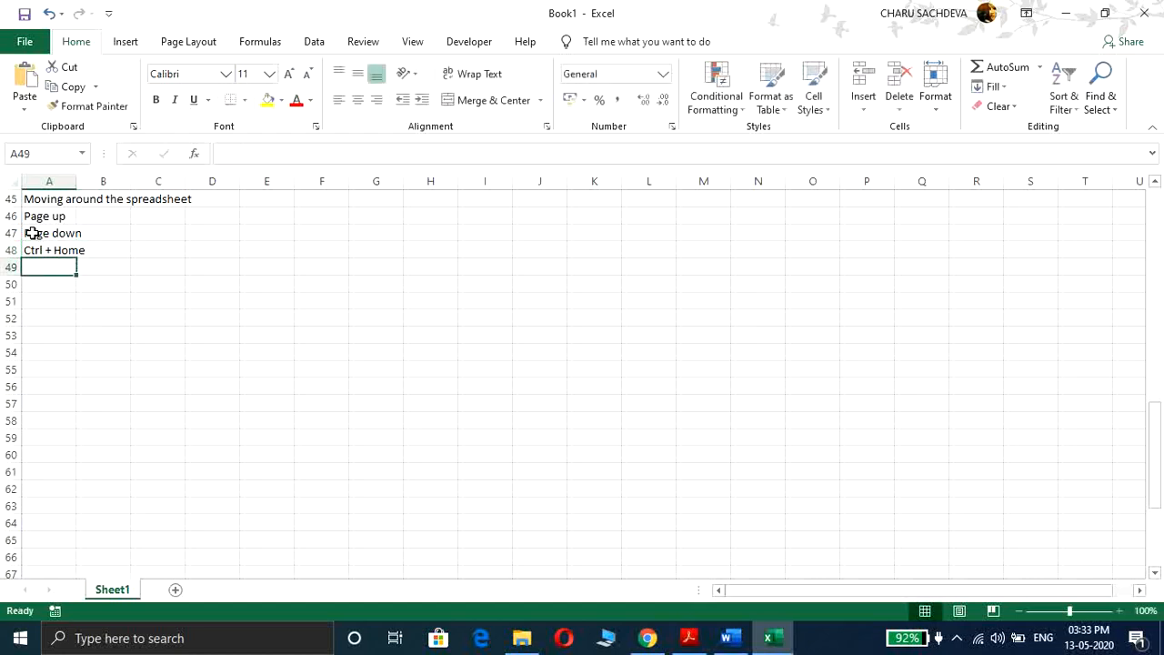
Step: Jump to cell A1, then move through the sheet with arrow and page keys back to the list
{"action": "key", "text": "ctrl+Home"}
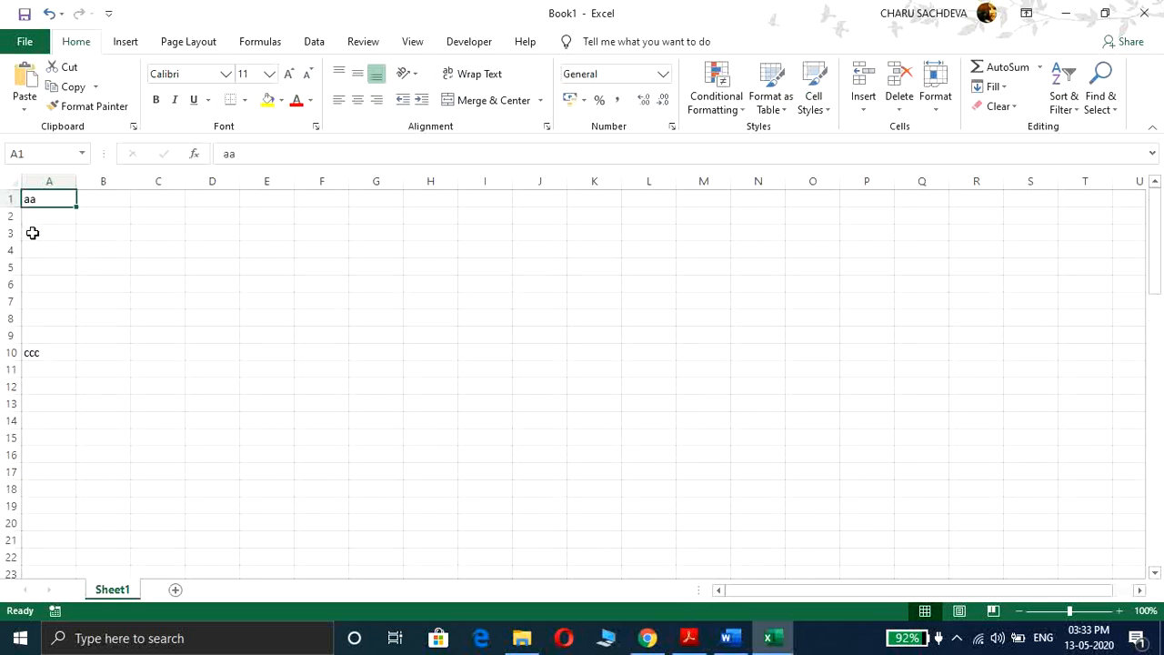
{"action": "key", "text": "Down"}
{"action": "key", "text": "Down"}
{"action": "key", "text": "Down"}
{"action": "key", "text": "Down"}
{"action": "key", "text": "Down"}
{"action": "key", "text": "Down"}
{"action": "key", "text": "Down"}
{"action": "key", "text": "Down"}
{"action": "key", "text": "Down"}
{"action": "key", "text": "Down"}
{"action": "key", "text": "Down"}
{"action": "key", "text": "Down"}
{"action": "key", "text": "Down"}
{"action": "key", "text": "Down"}
{"action": "key", "text": "Down"}
{"action": "key", "text": "Down"}
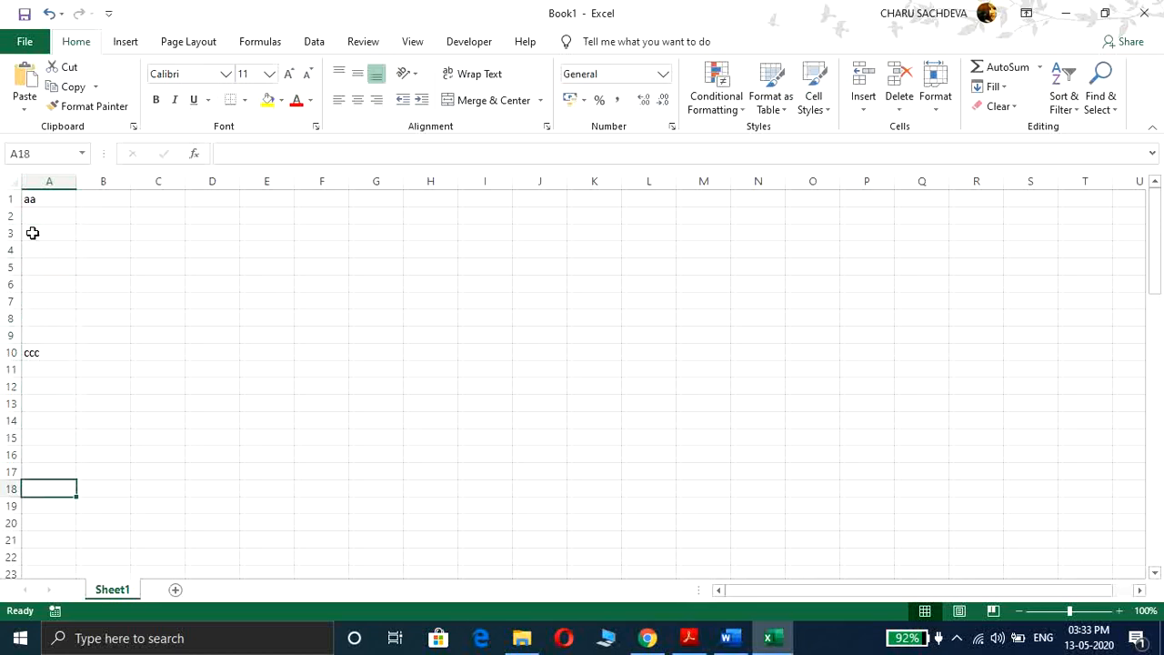
{"action": "key", "text": "Page_Down"}
{"action": "key", "text": "Page_Down"}
{"action": "key", "text": "Page_Down"}
{"action": "key", "text": "Page_Up"}
{"action": "key", "text": "Page_Up"}
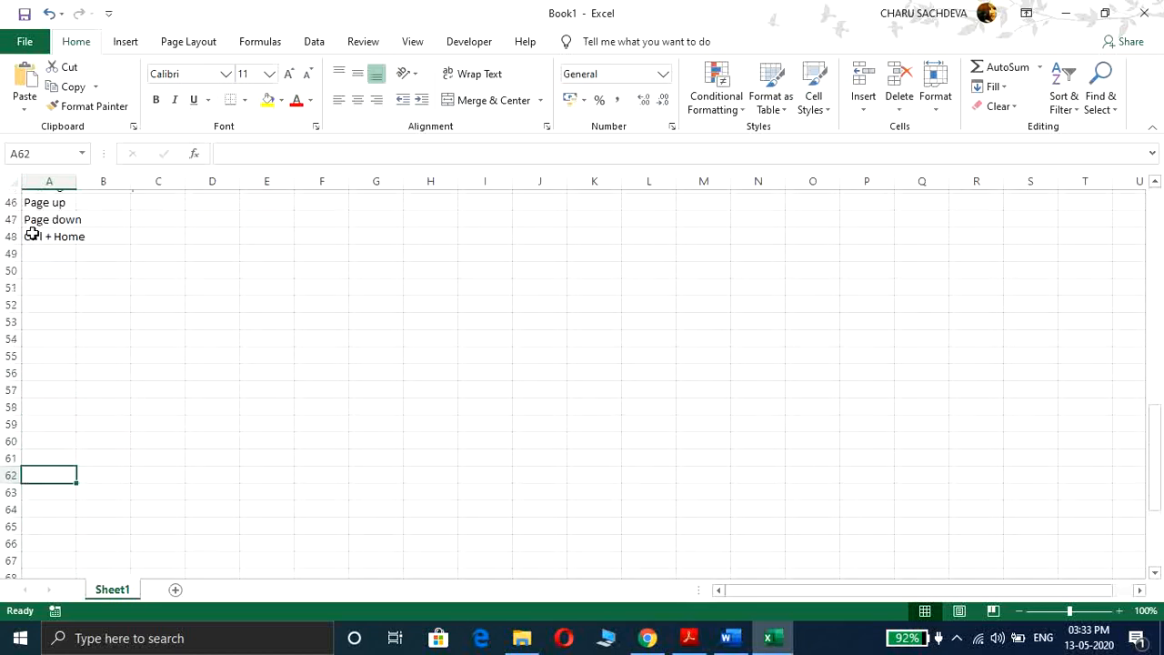
{"action": "key", "text": "Page_Down"}
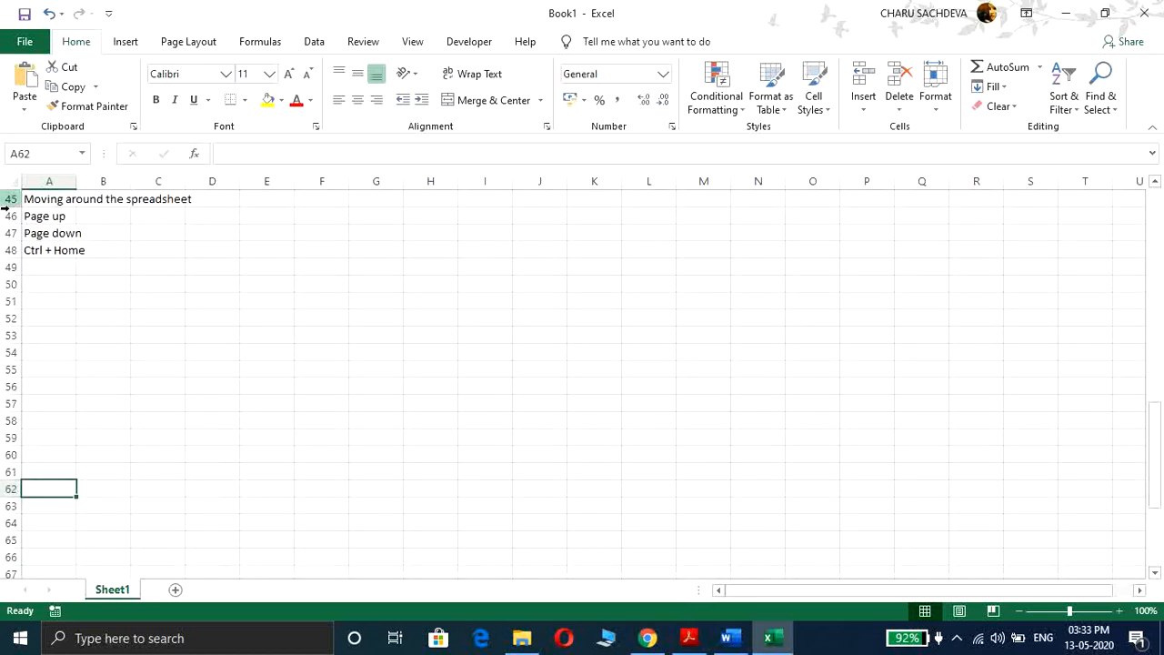
Step: Enter 'Ctrl + end' in cell A49
{"action": "left_click", "coordinate": [51, 264]}
{"action": "type", "text": "Ctrl +"}
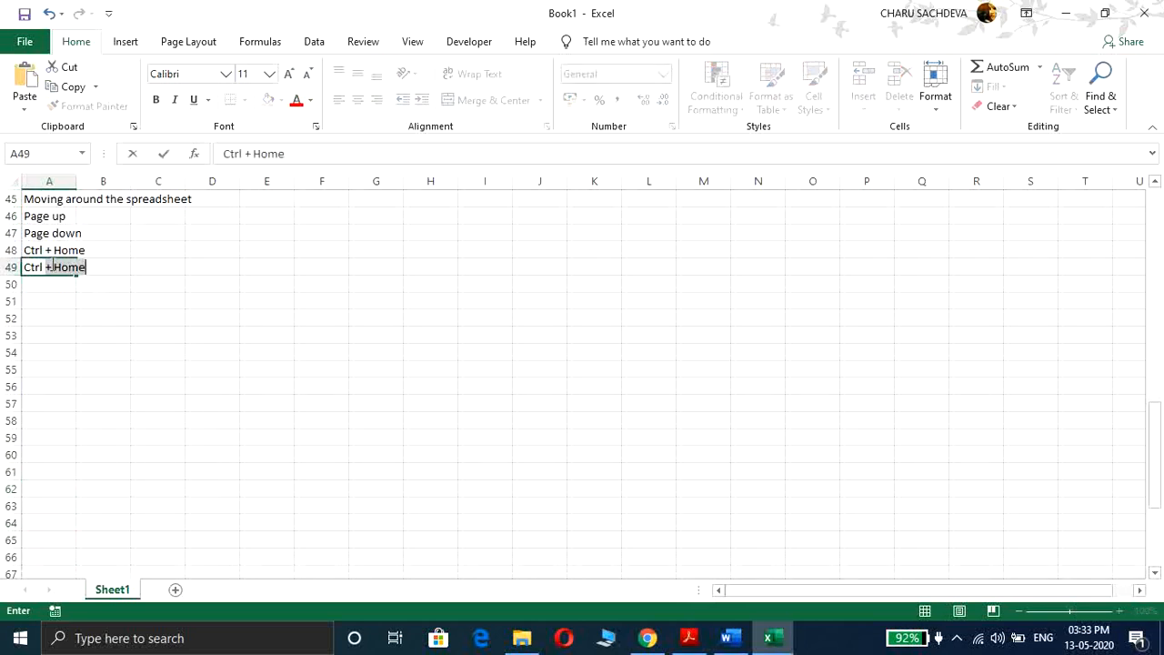
{"action": "type", "text": " end"}
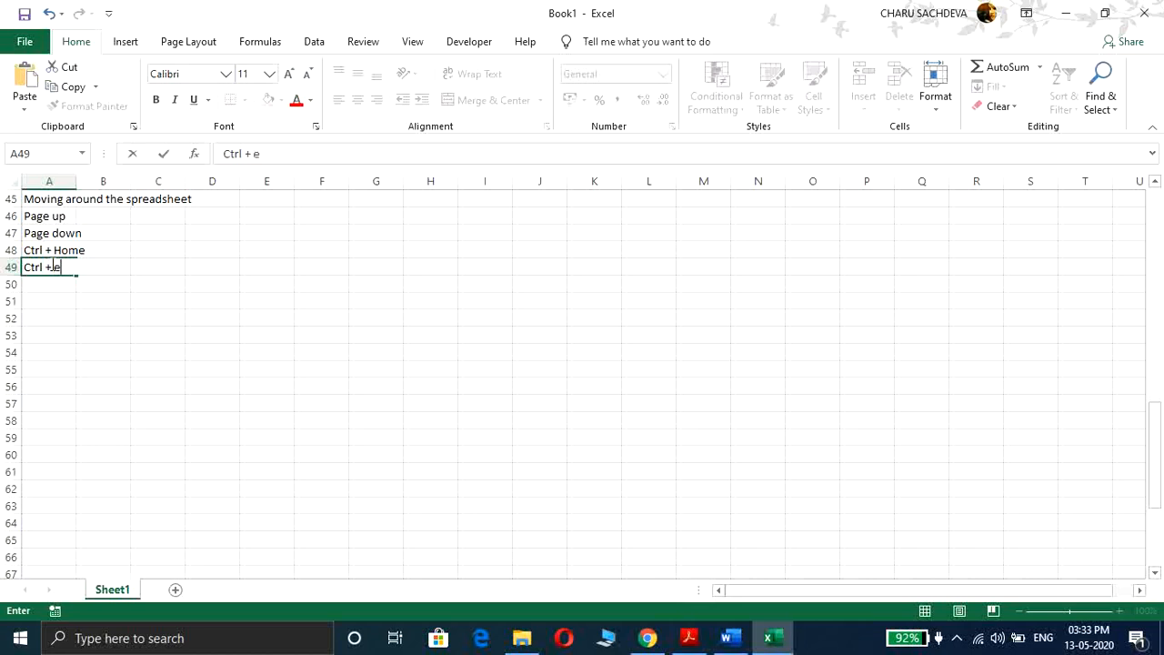
{"action": "key", "text": "Return"}
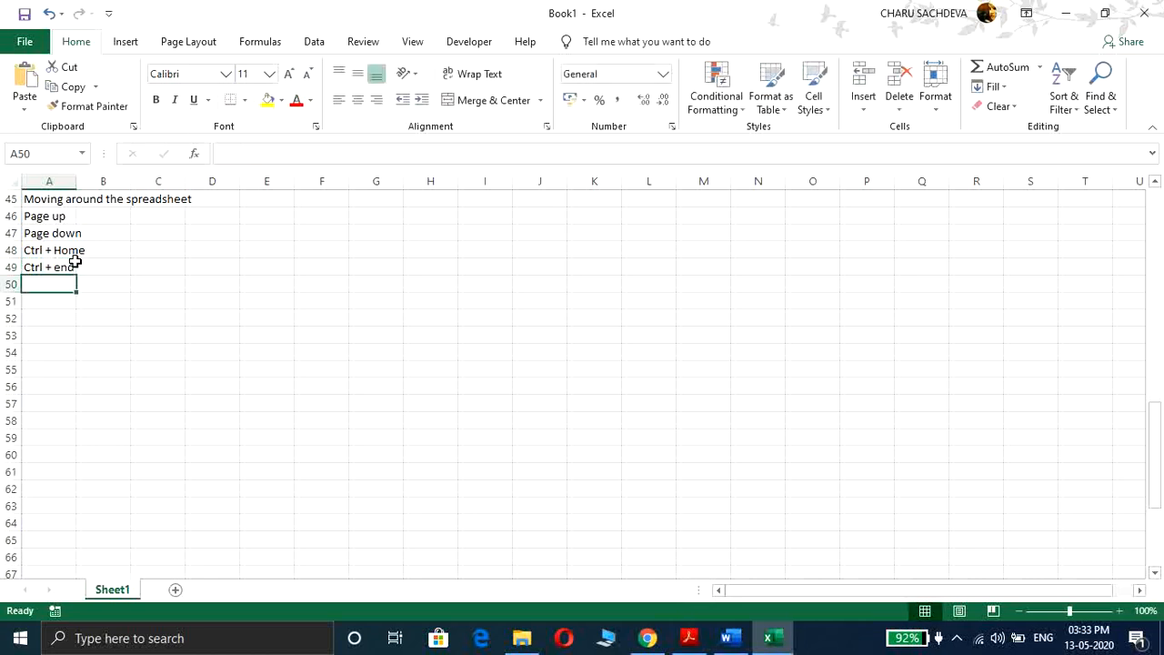
Step: Enter 'Arrow' in cell A50
{"action": "type", "text": "Arrow"}
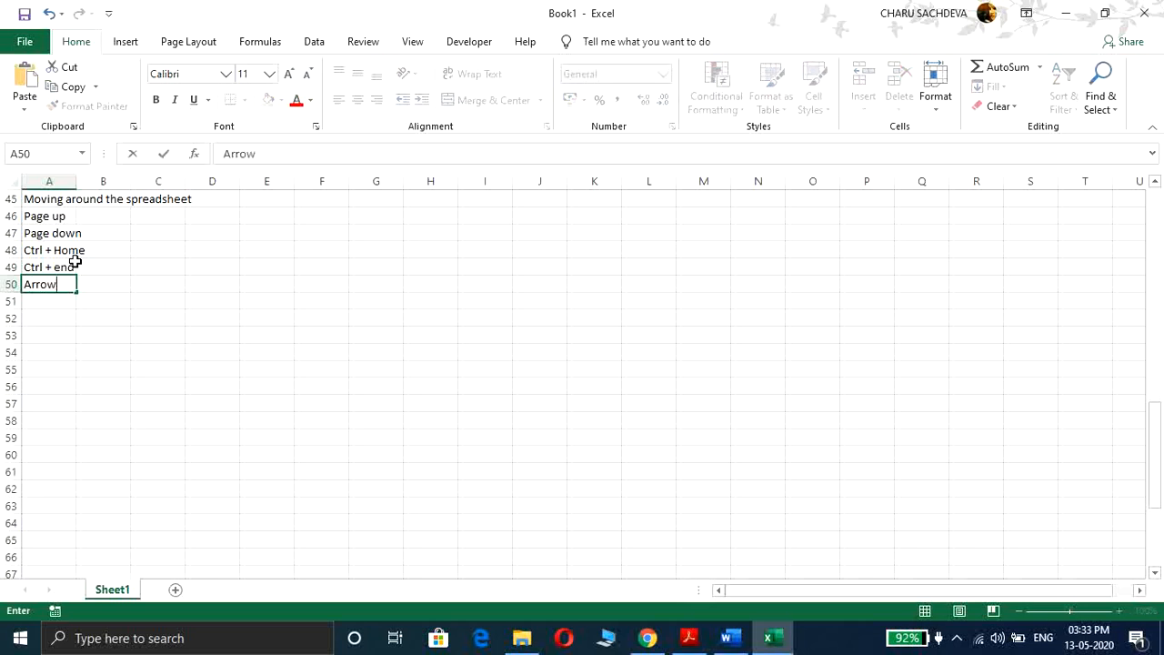
{"action": "left_click", "coordinate": [110, 253]}
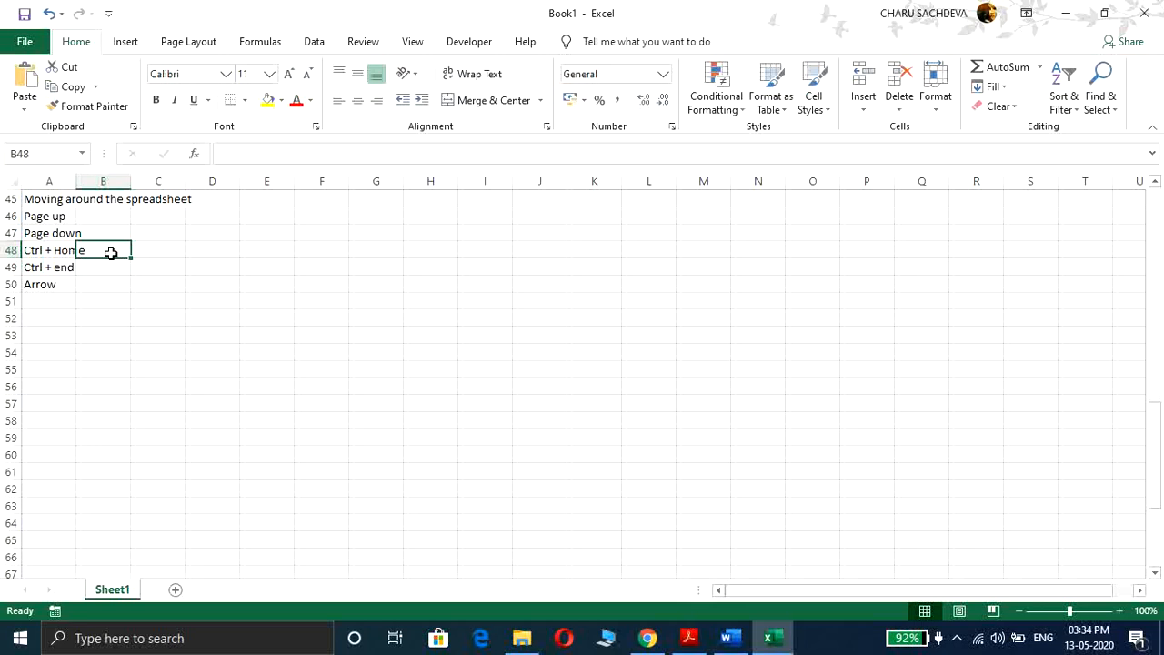
Step: Enter 'text' in cell E45 and 'test' in cell G45
{"action": "left_click", "coordinate": [259, 198]}
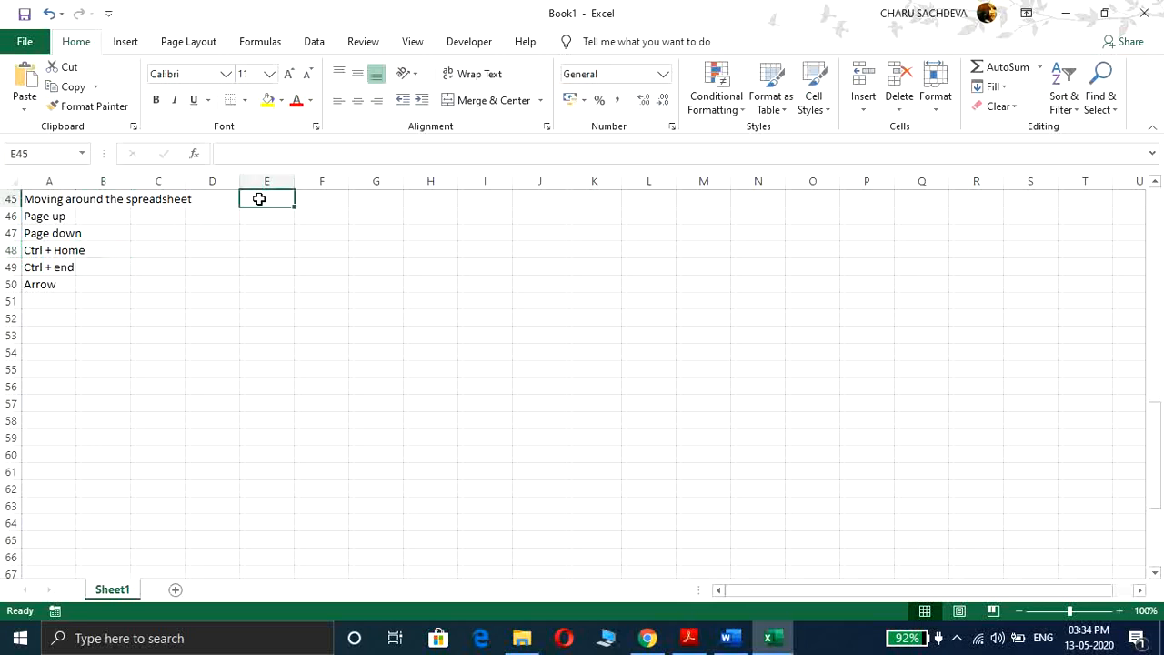
{"action": "type", "text": "text"}
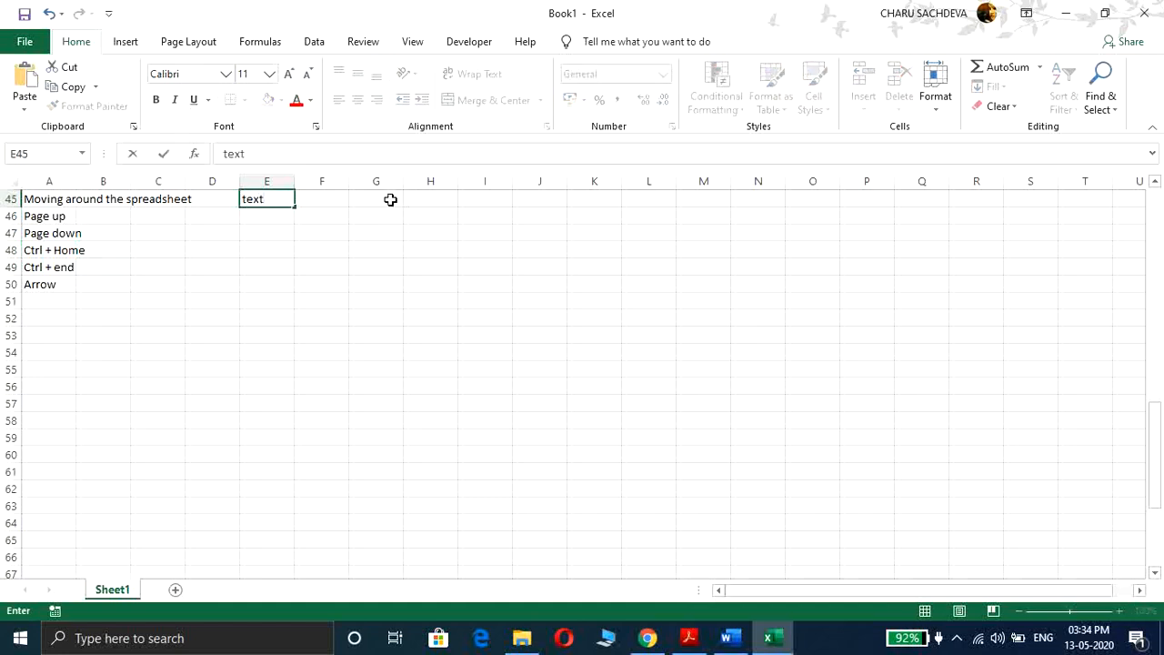
{"action": "left_click", "coordinate": [391, 200]}
{"action": "left_click", "coordinate": [305, 158]}
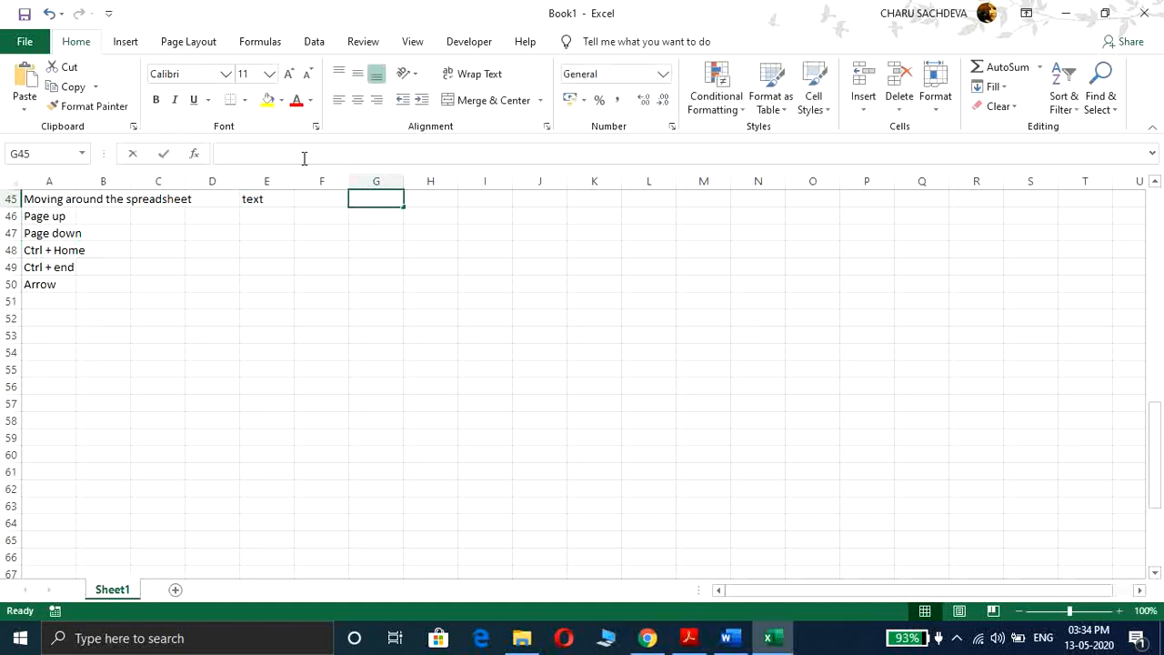
{"action": "type", "text": "test"}
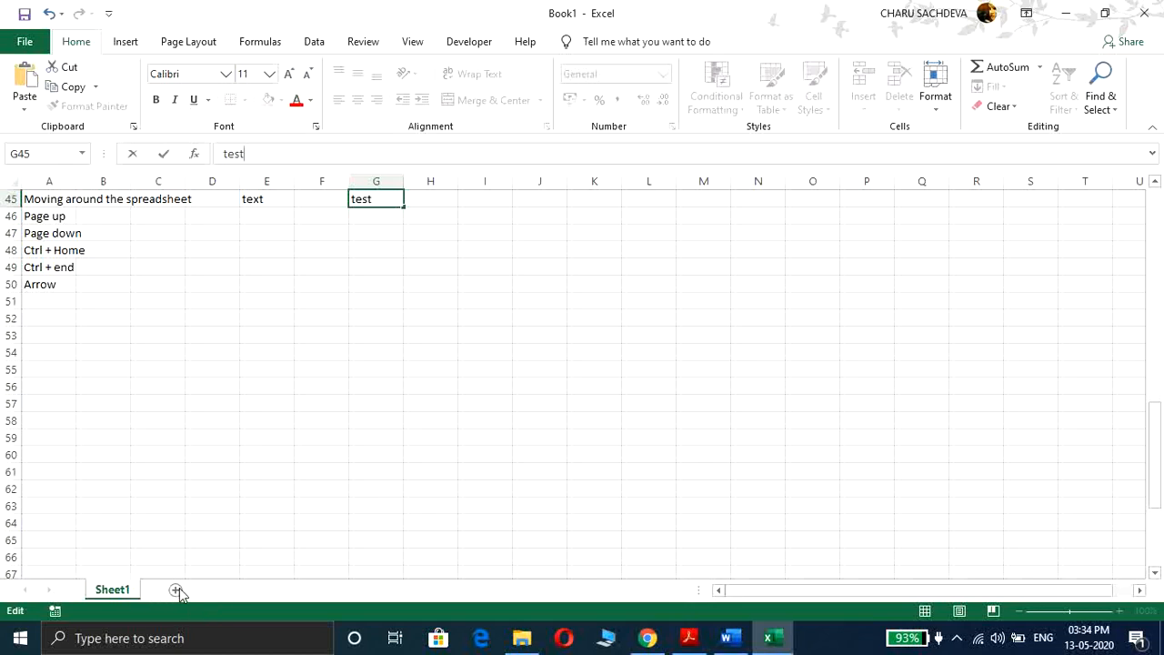
{"action": "key", "text": "Return"}
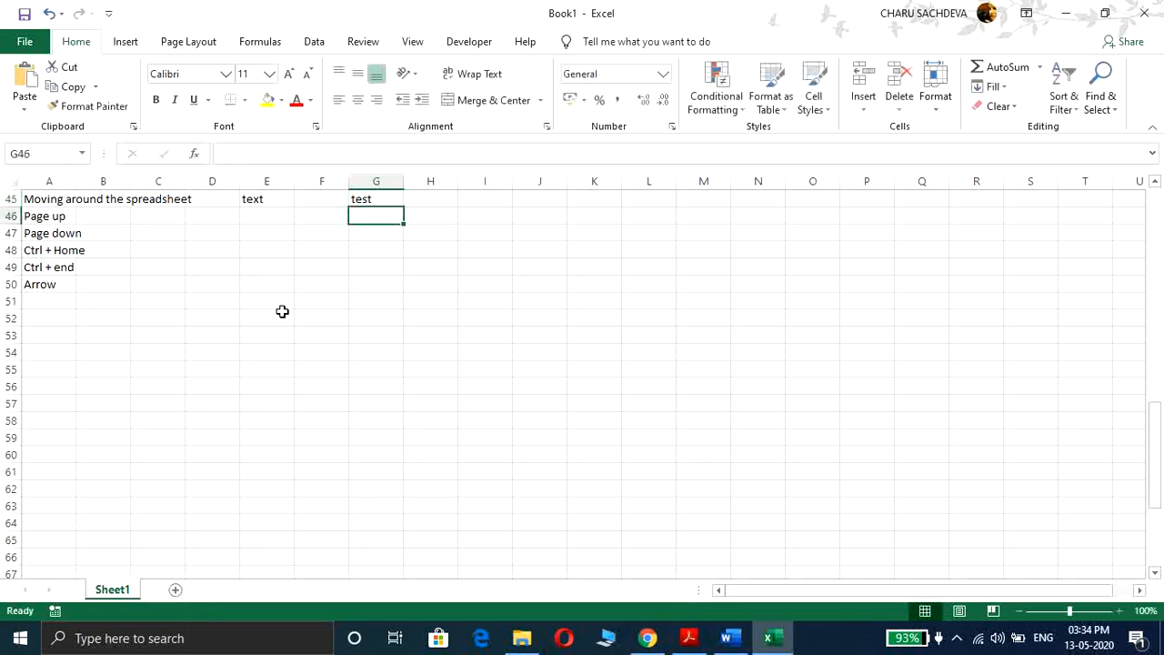
Step: Add a new sheet and enter the title 'Marksheet of Class VI' in cell A1
{"action": "left_click", "coordinate": [176, 590]}
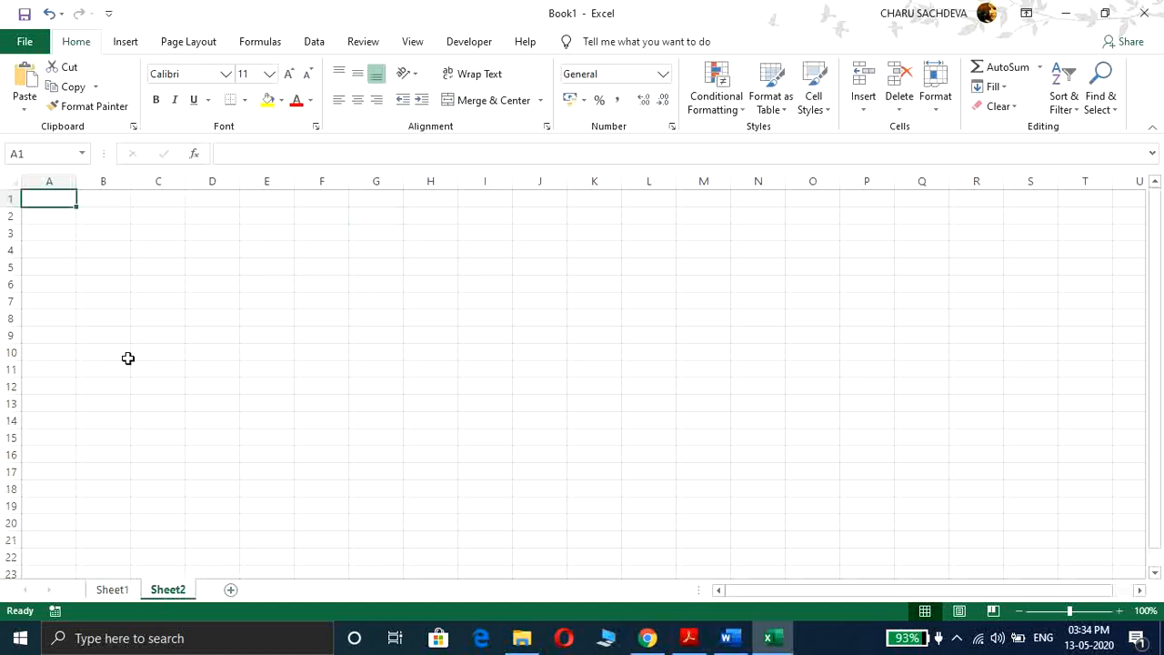
{"action": "type", "text": "Name"}
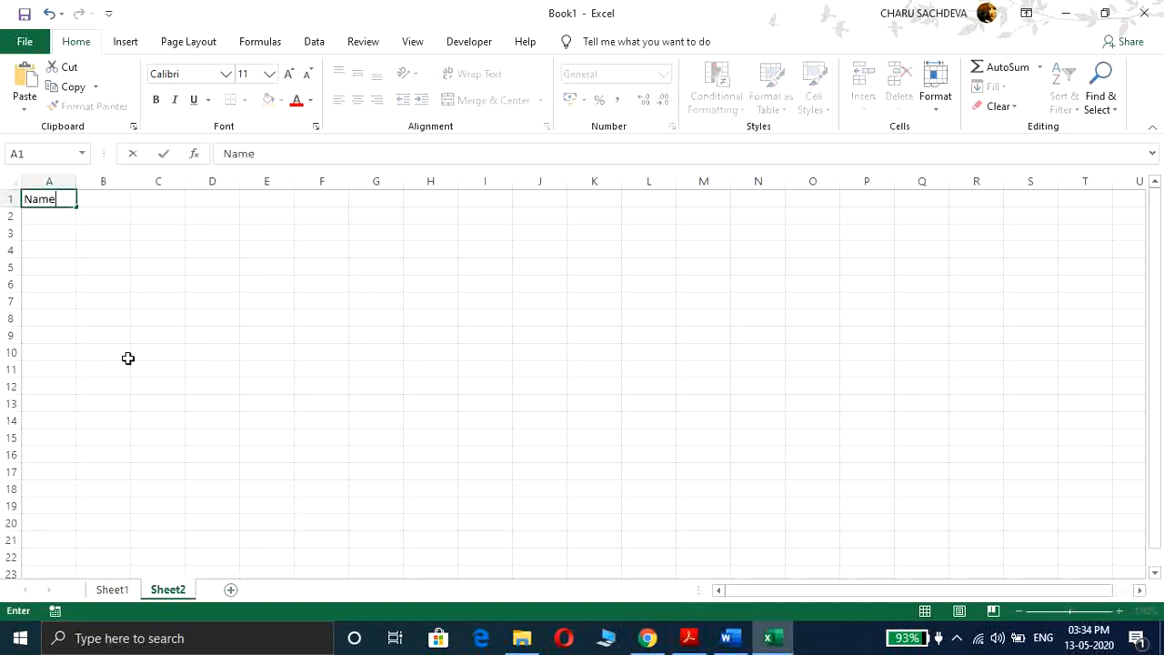
{"action": "key", "text": "BackSpace"}
{"action": "key", "text": "BackSpace"}
{"action": "key", "text": "BackSpace"}
{"action": "key", "text": "BackSpace"}
{"action": "type", "text": "Marks"}
{"action": "type", "text": "d"}
{"action": "type", "text": "eee"}
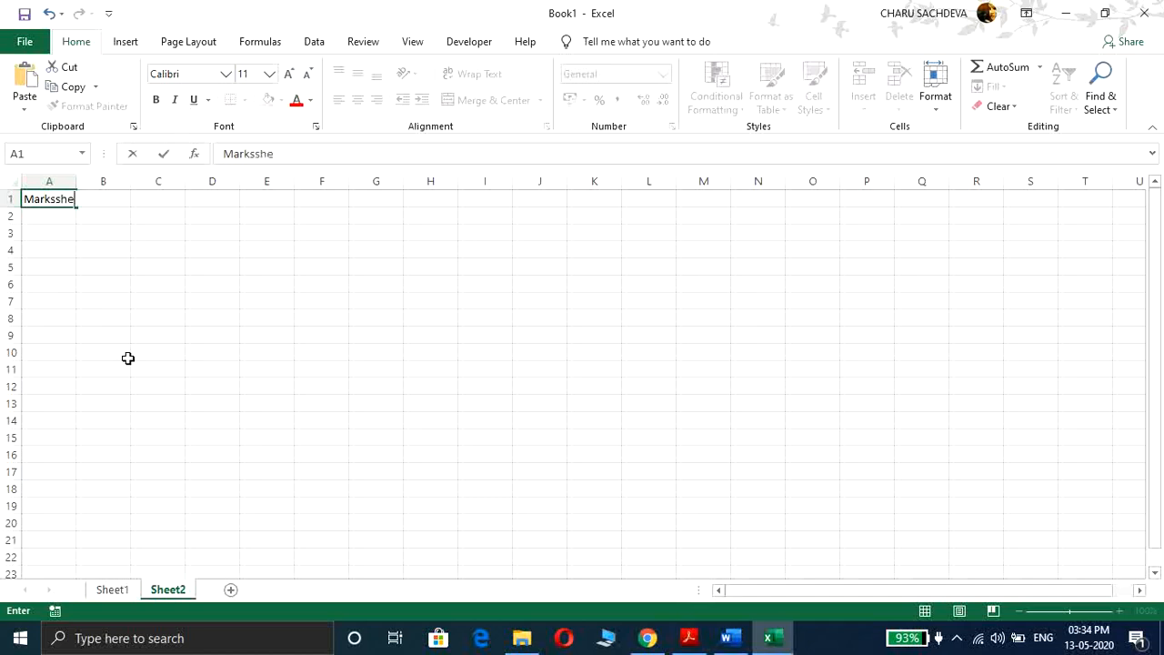
{"action": "key", "text": "BackSpace"}
{"action": "type", "text": "t of Class V"}
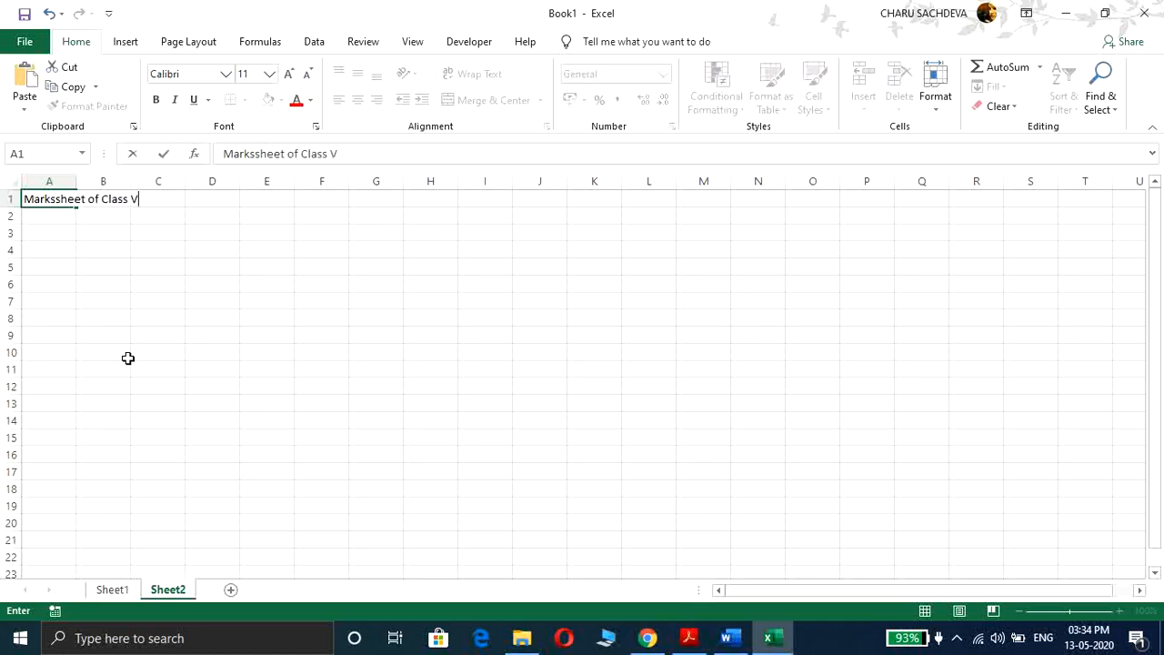
{"action": "type", "text": "I"}
{"action": "key", "text": "Return"}
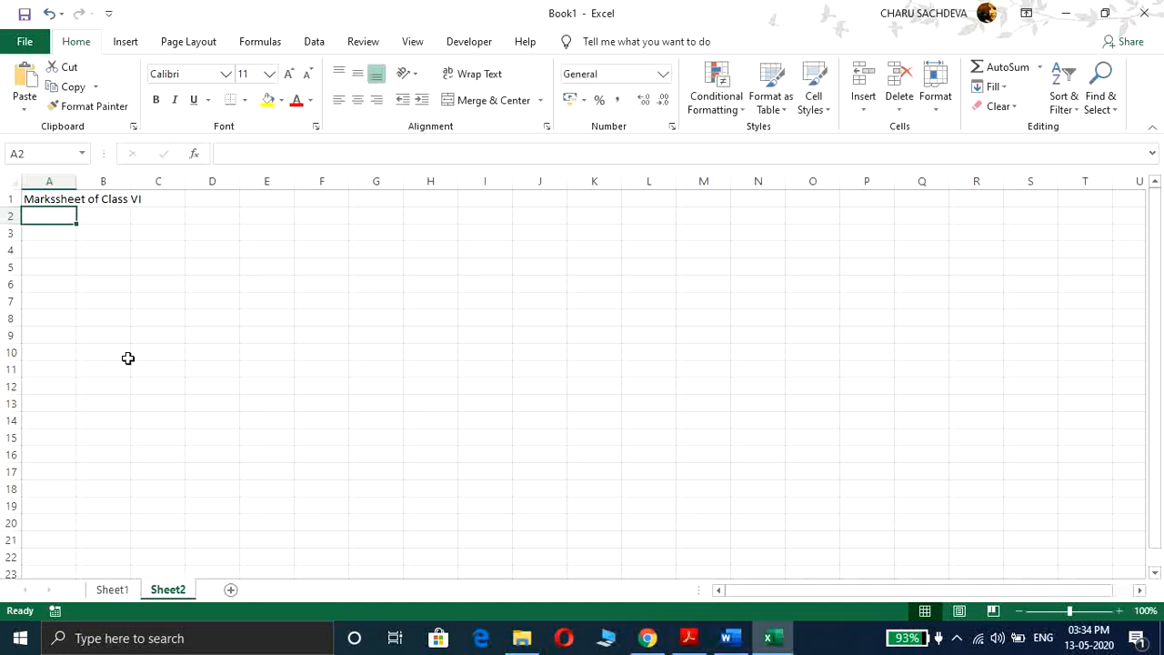
Step: Enter the column headers Name, Class, Science, English and Computer across row 2
{"action": "type", "text": "Name"}
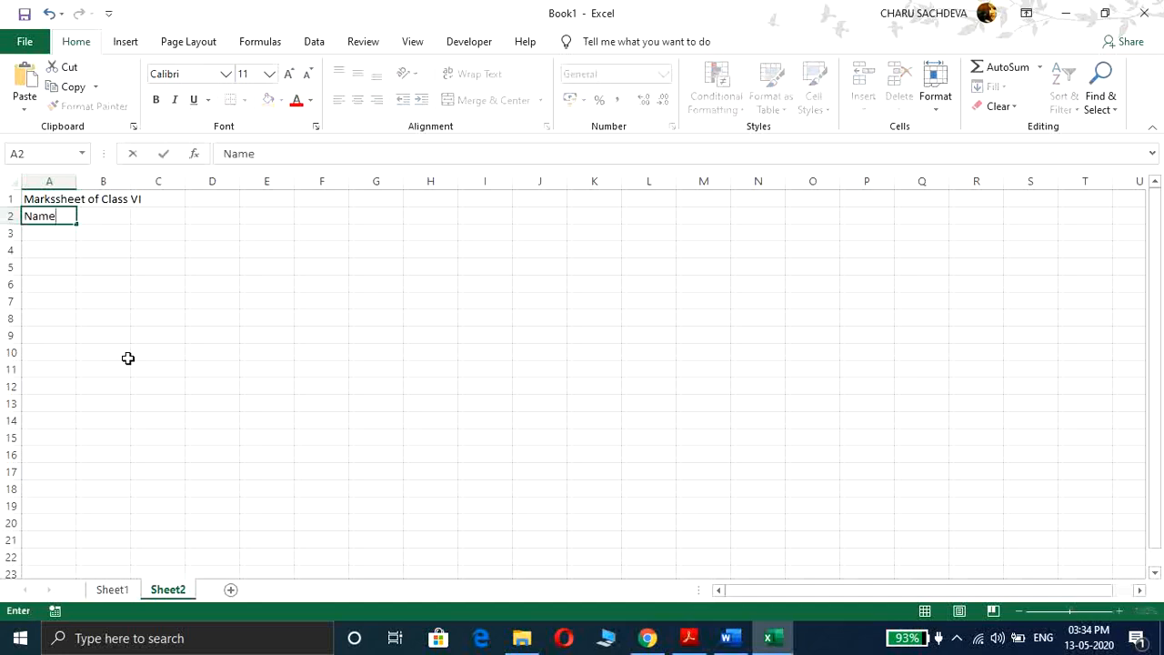
{"action": "key", "text": "Tab"}
{"action": "type", "text": "Class"}
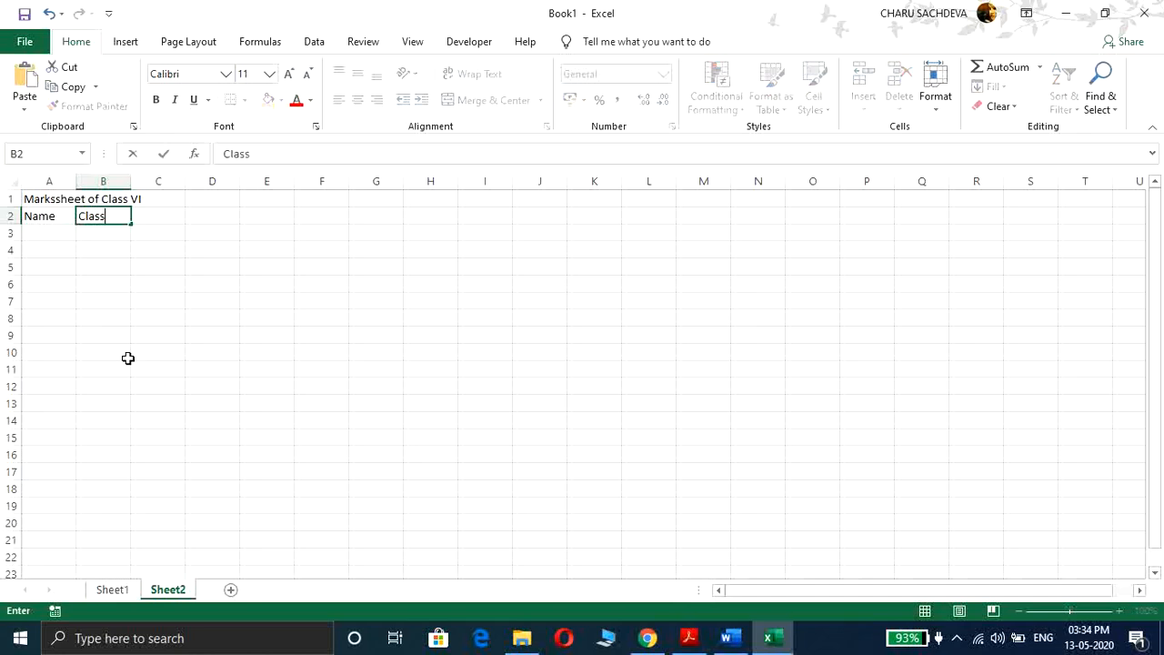
{"action": "key", "text": "Tab"}
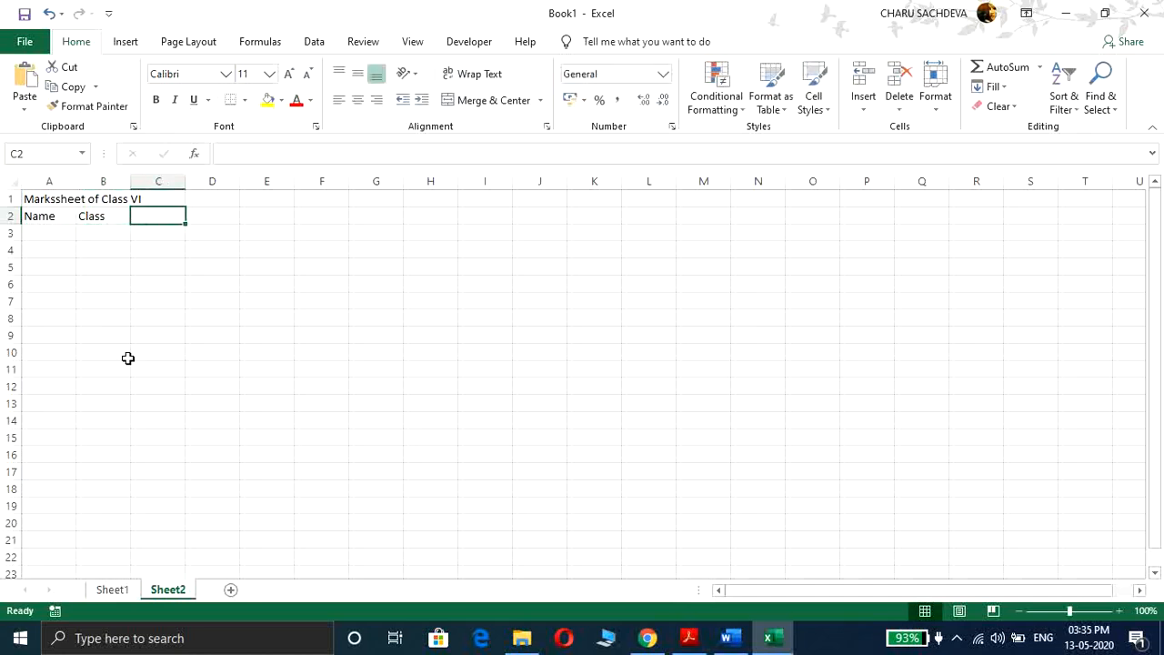
{"action": "type", "text": "Scien"}
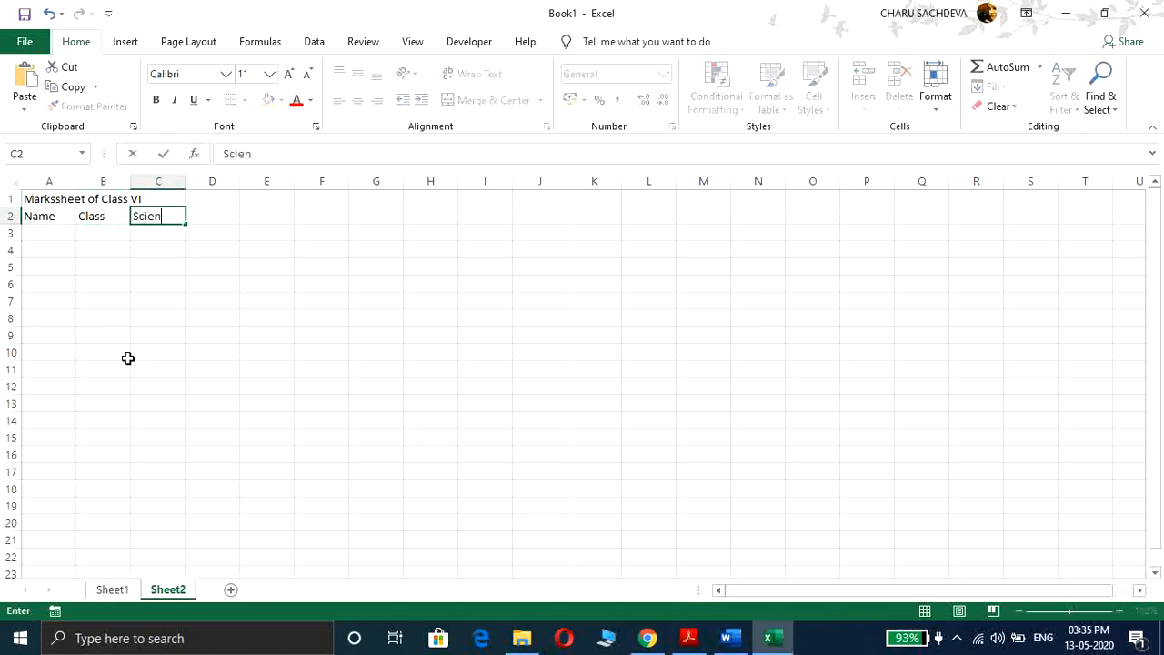
{"action": "type", "text": "ce"}
{"action": "key", "text": "Tab"}
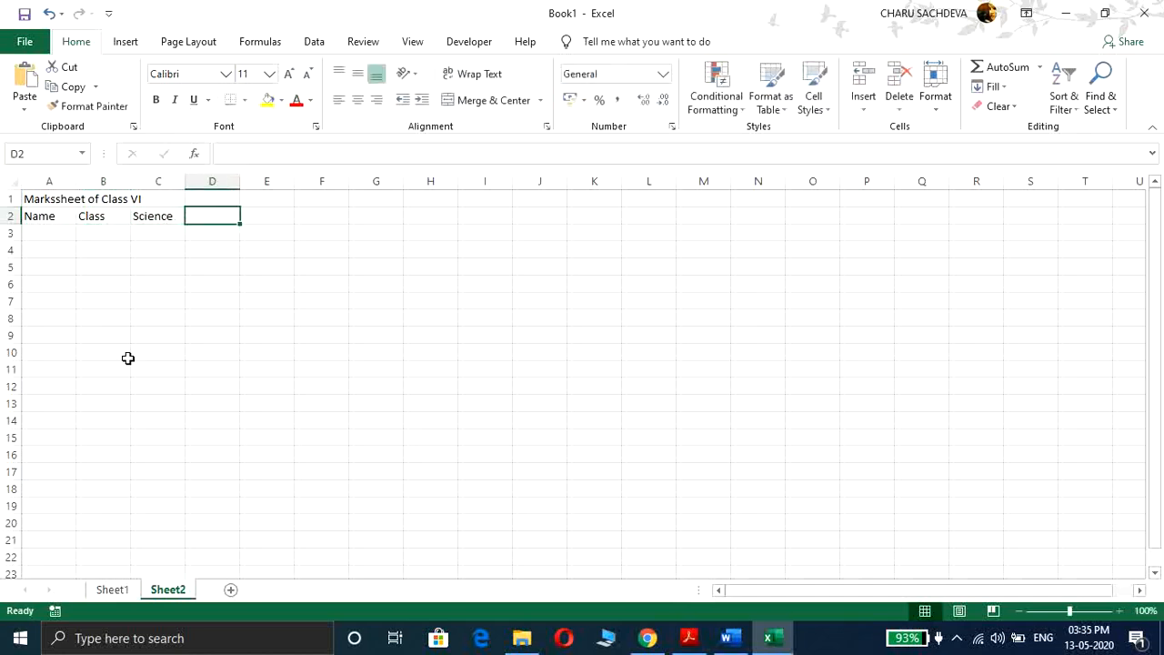
{"action": "type", "text": "Engli"}
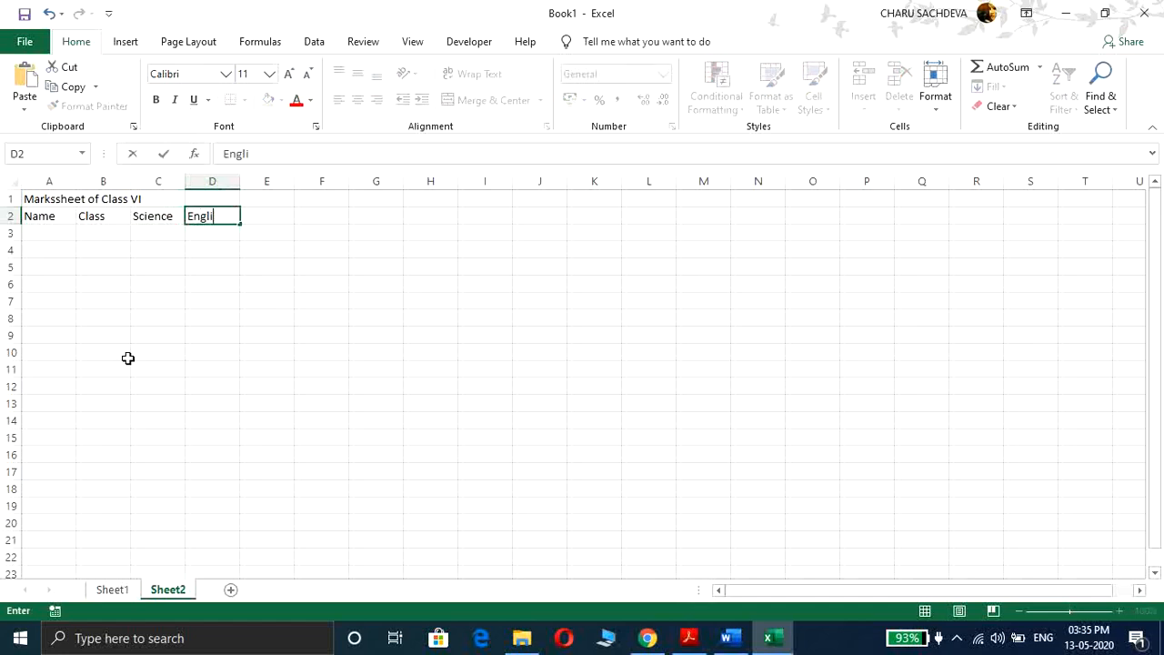
{"action": "type", "text": "sh"}
{"action": "key", "text": "Tab"}
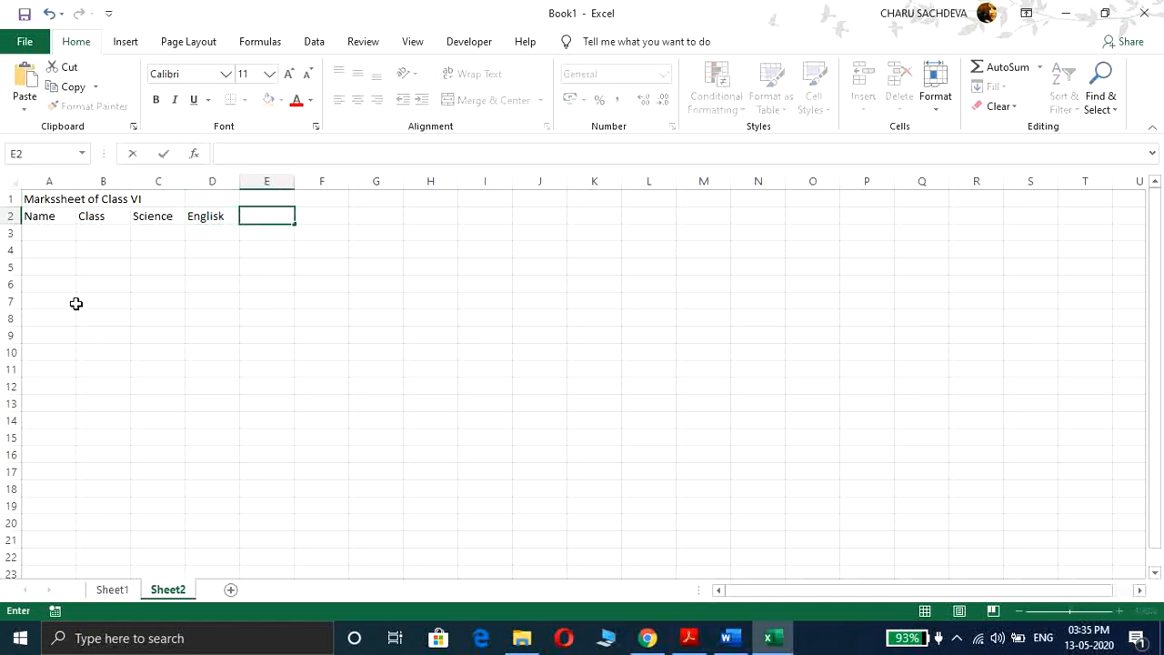
{"action": "double_click", "coordinate": [222, 215]}
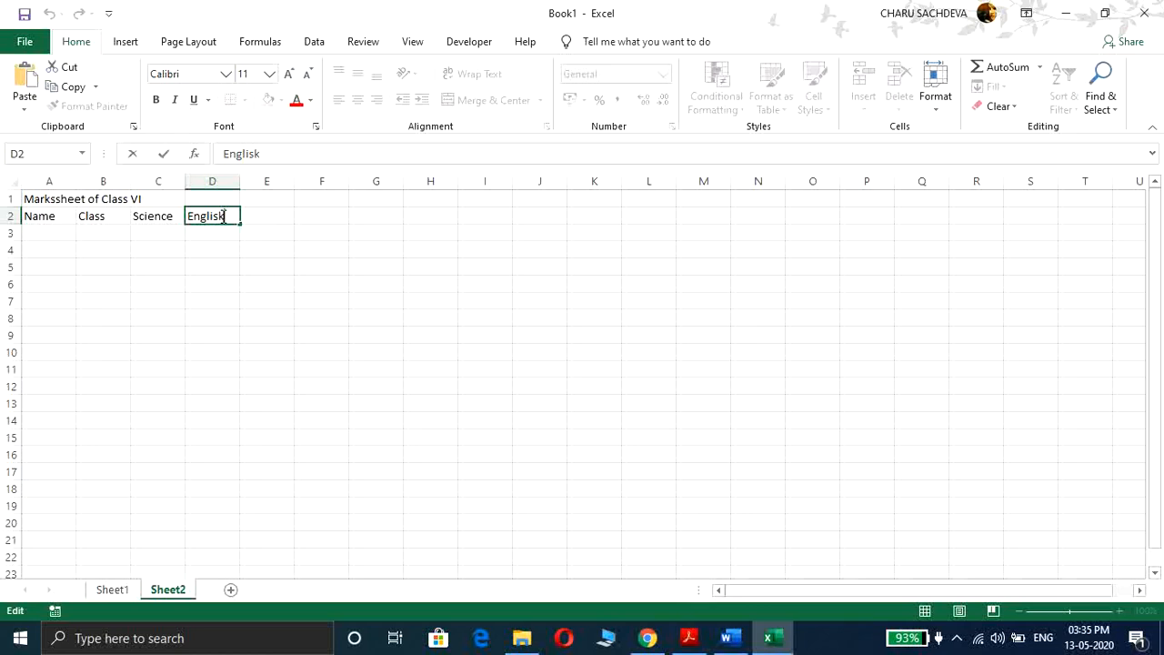
{"action": "key", "text": "Tab"}
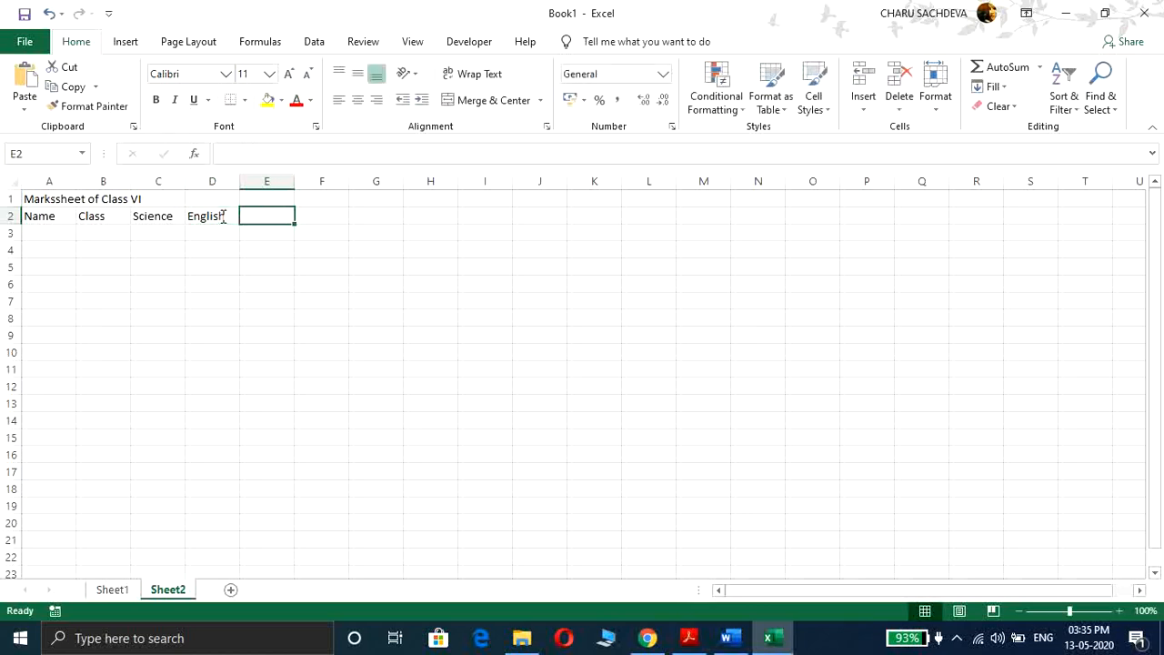
{"action": "type", "text": "Computer"}
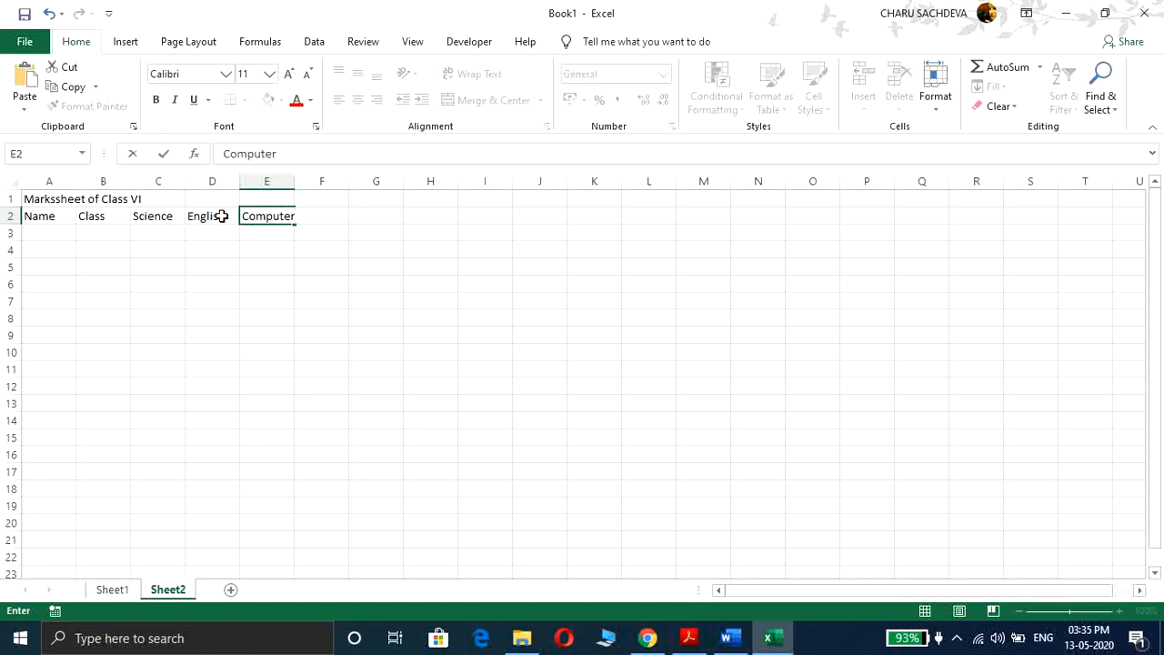
{"action": "key", "text": "F2"}
{"action": "key", "text": "Return"}
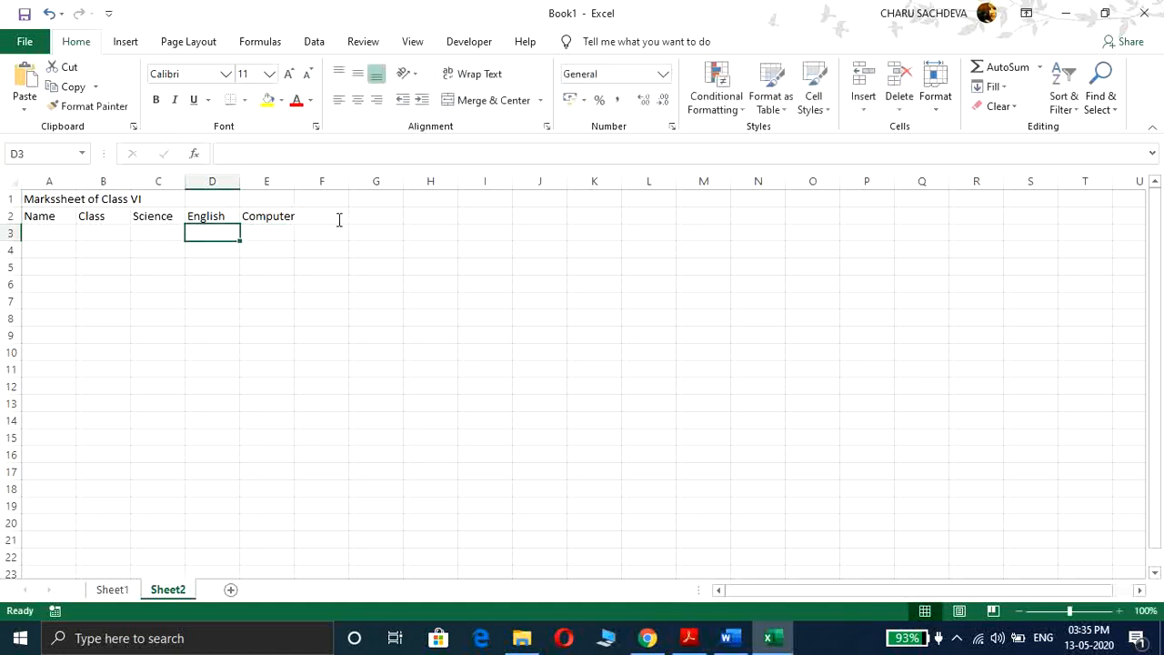
Step: Add the headers Maths and Mark Obtained in cells F2 and G2
{"action": "left_click", "coordinate": [339, 218]}
{"action": "type", "text": "Mat"}
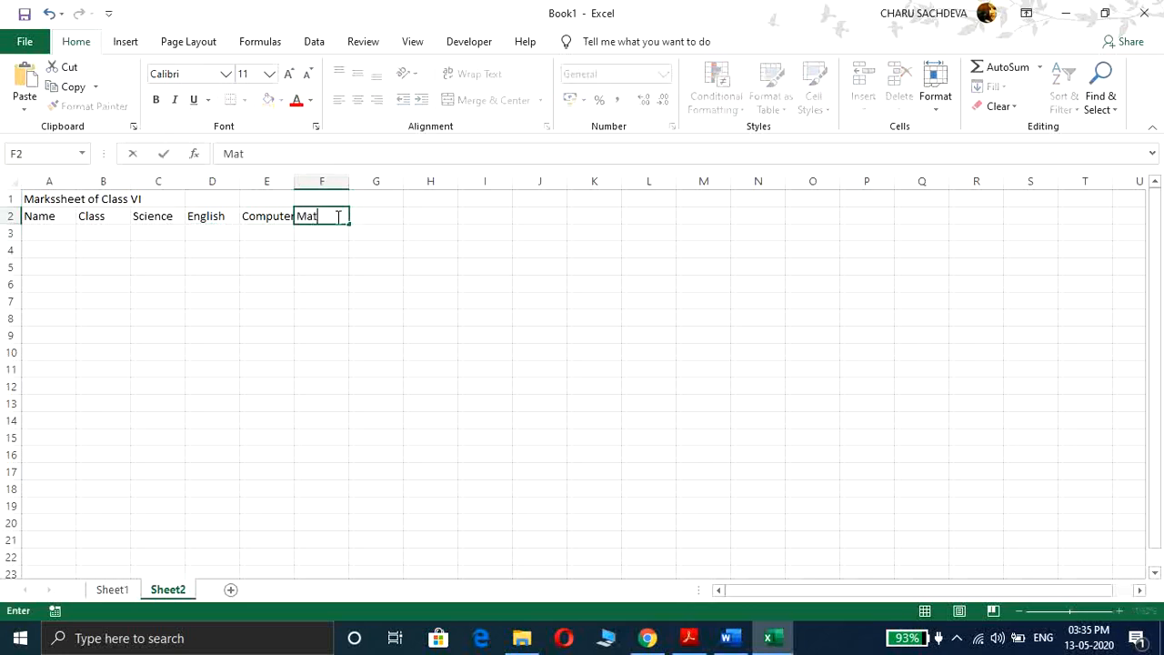
{"action": "type", "text": "hs"}
{"action": "key", "text": "Tab"}
{"action": "type", "text": "Mar"}
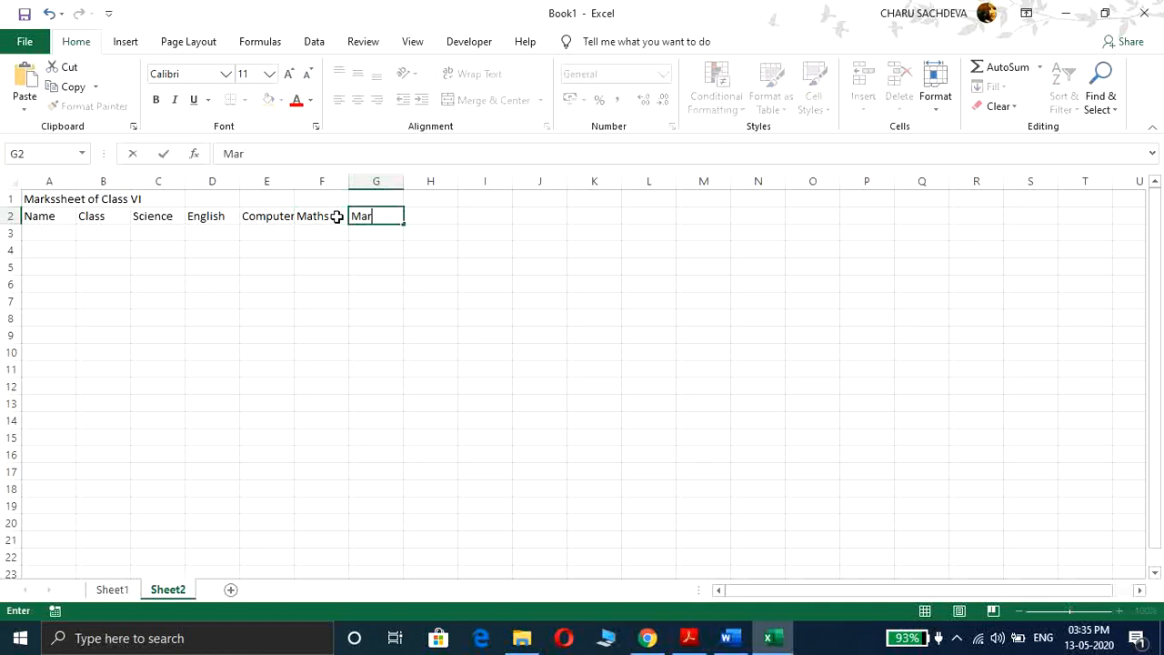
{"action": "type", "text": "k Obtained"}
{"action": "key", "text": "Return"}
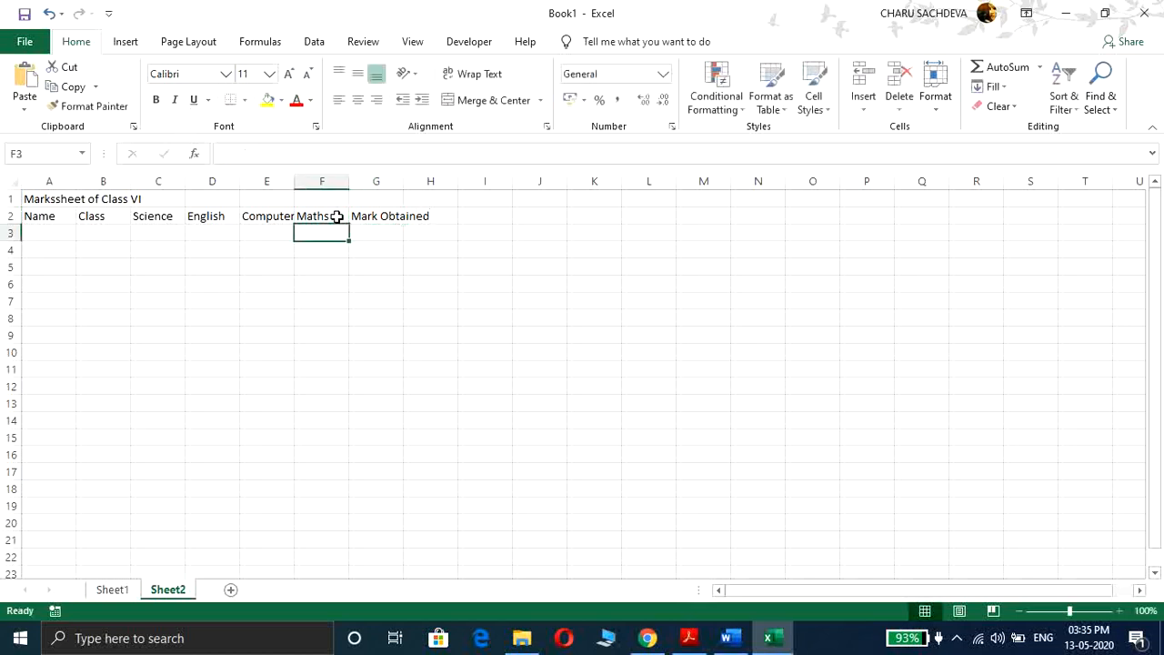
Step: Enter four student names down column A from A3 to A6
{"action": "left_click", "coordinate": [54, 234]}
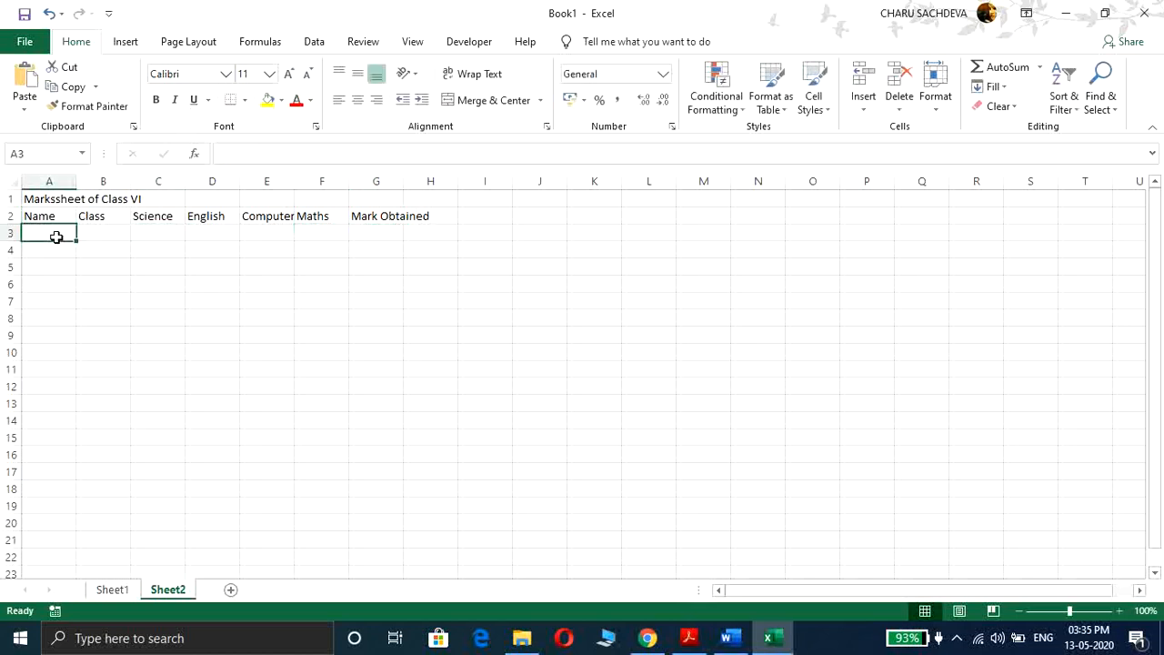
{"action": "type", "text": "ab"}
{"action": "key", "text": "BackSpace"}
{"action": "key", "text": "BackSpace"}
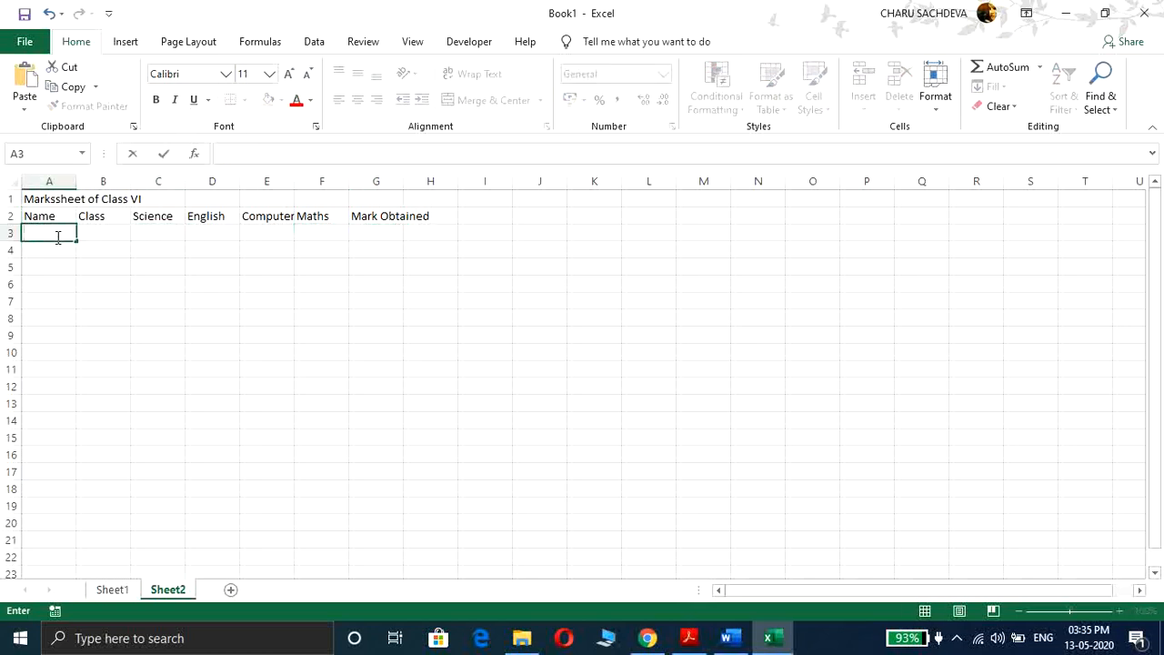
{"action": "type", "text": "riya"}
{"action": "key", "text": "Return"}
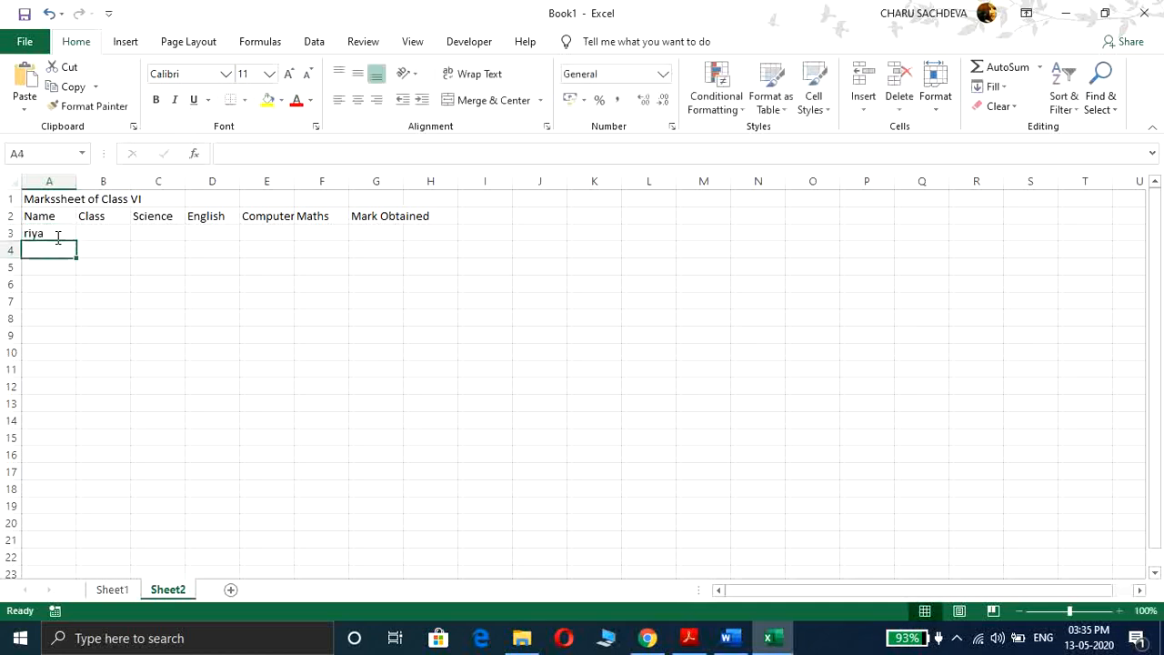
{"action": "type", "text": "amit"}
{"action": "key", "text": "Return"}
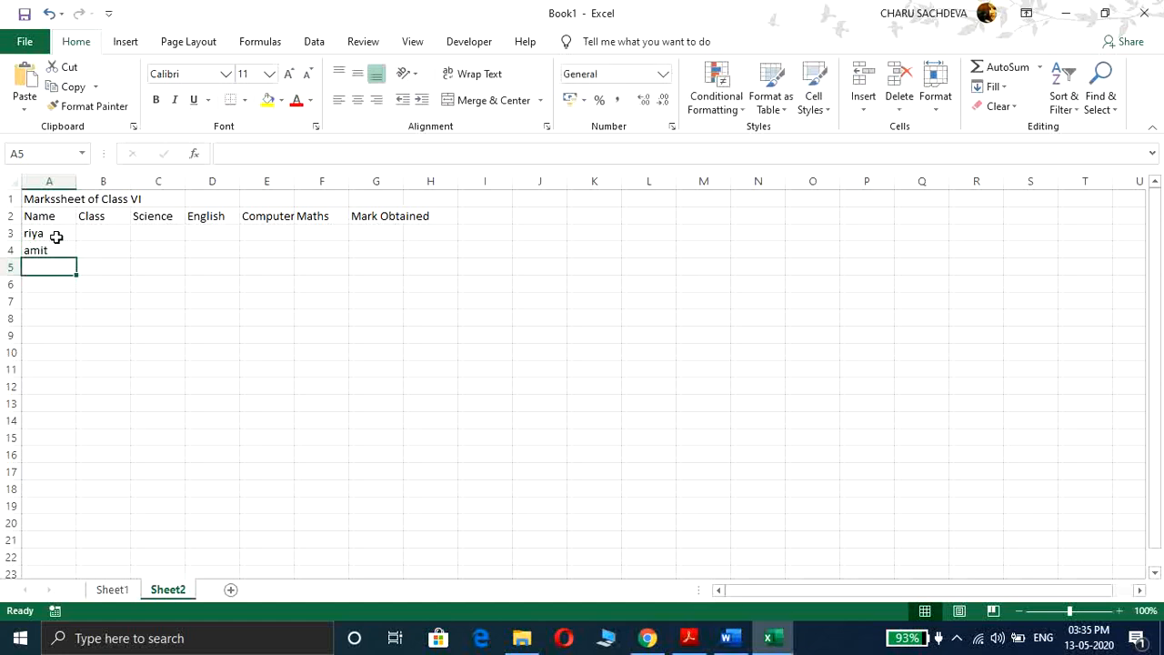
{"action": "type", "text": "arun"}
{"action": "key", "text": "Return"}
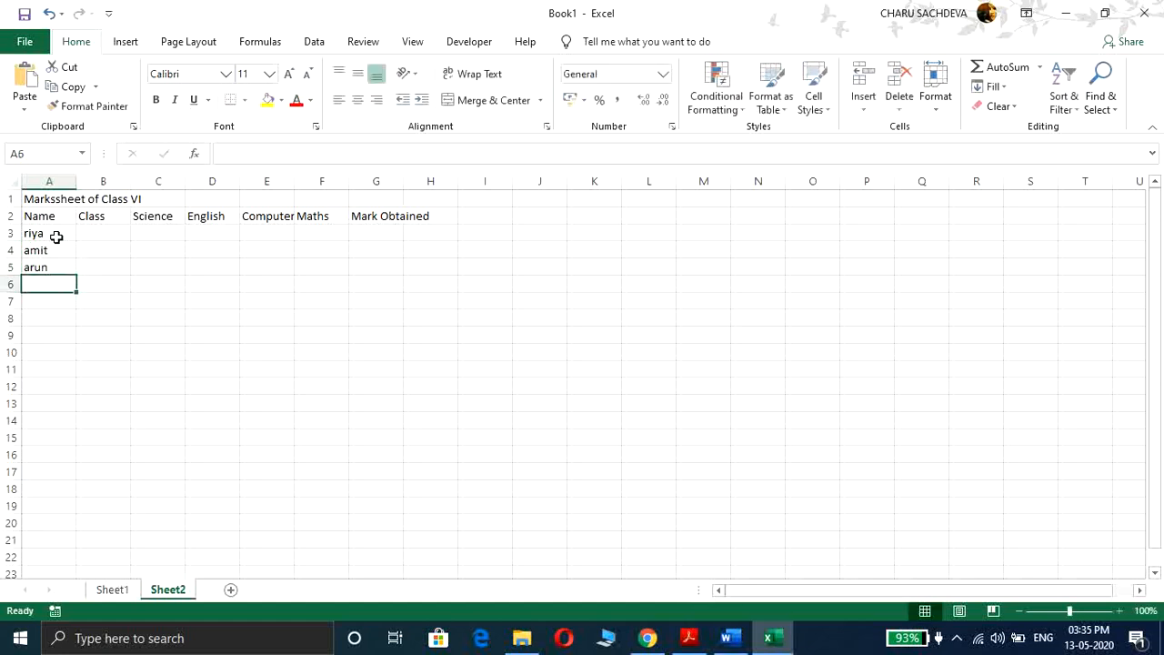
{"action": "type", "text": "aruni"}
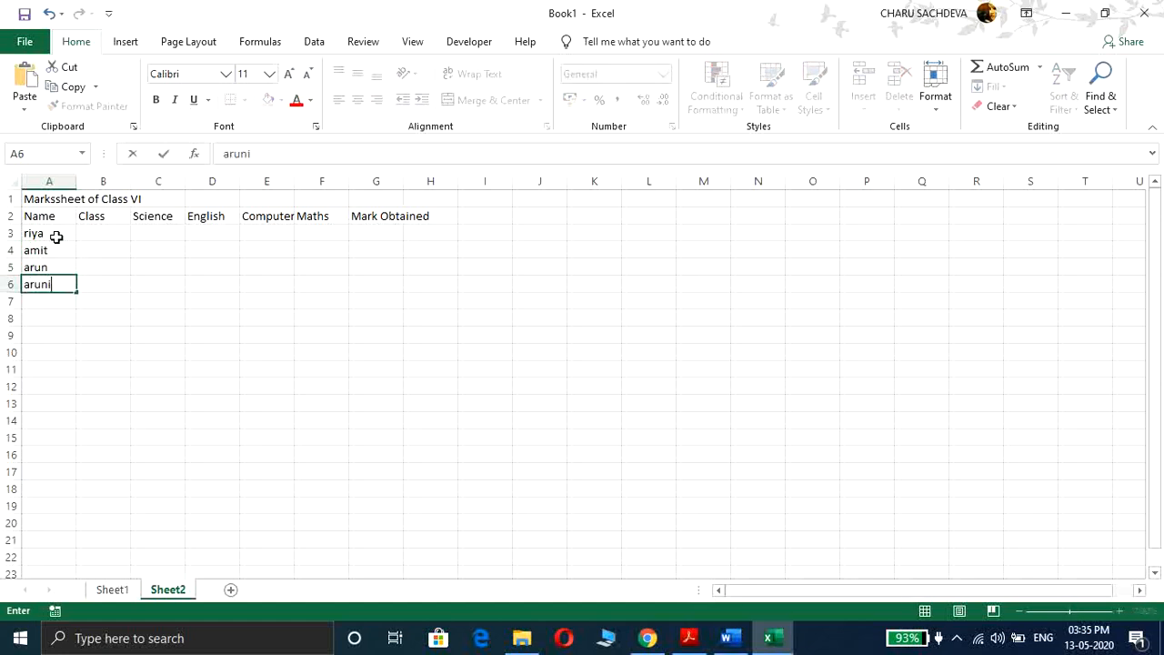
{"action": "key", "text": "Tab"}
Step: Enter the class VI for all four students in cells B3 to B6
{"action": "key", "text": "Up"}
{"action": "key", "text": "Up"}
{"action": "key", "text": "Up"}
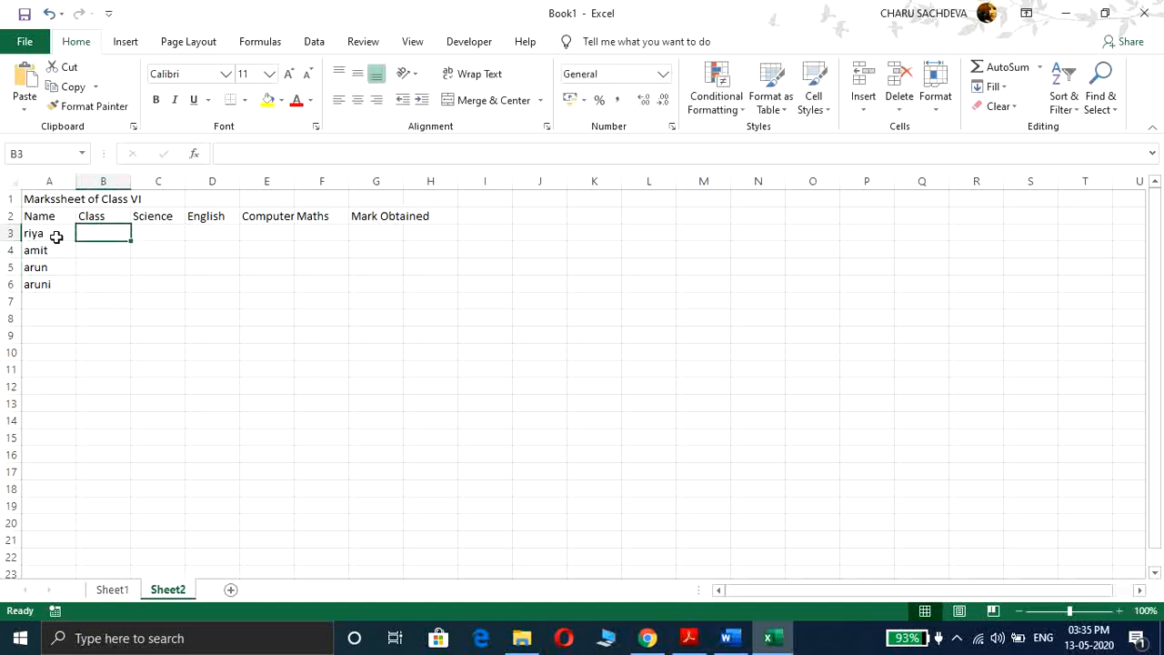
{"action": "type", "text": "VI"}
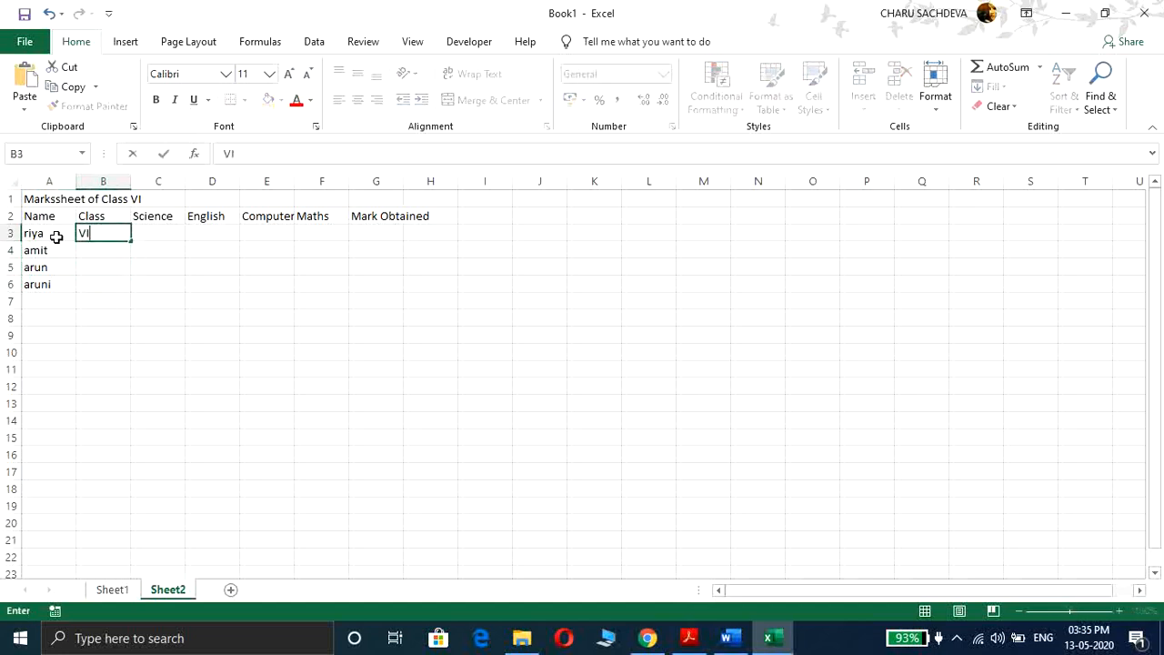
{"action": "key", "text": "Tab"}
{"action": "key", "text": "Left"}
{"action": "key", "text": "Down"}
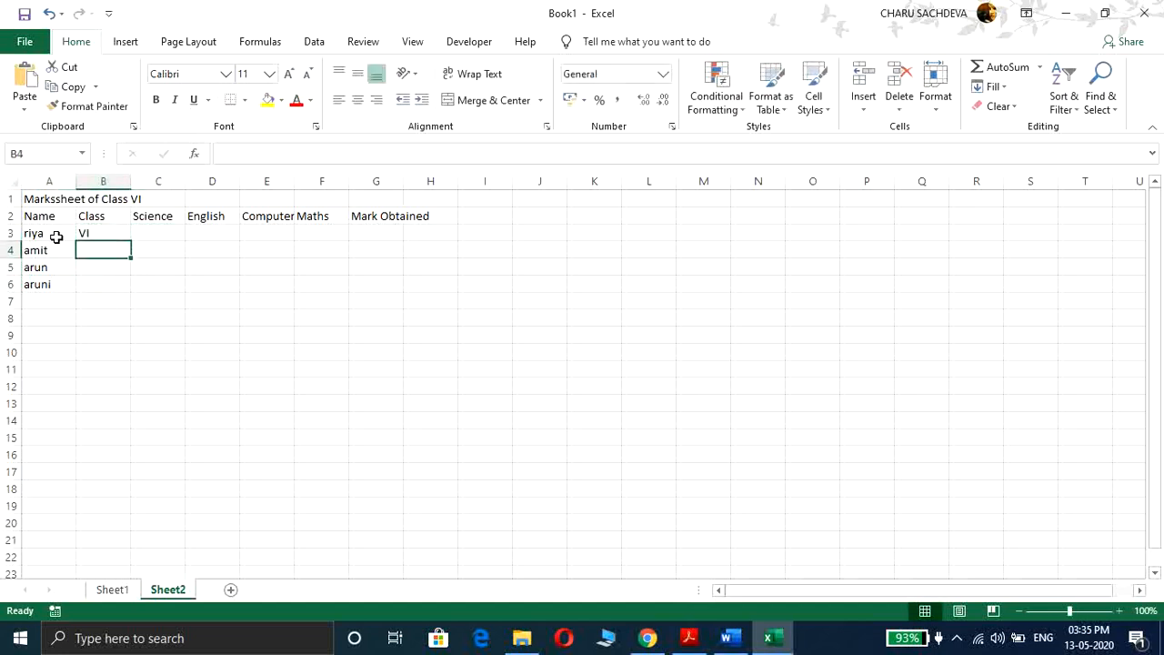
{"action": "type", "text": "vI"}
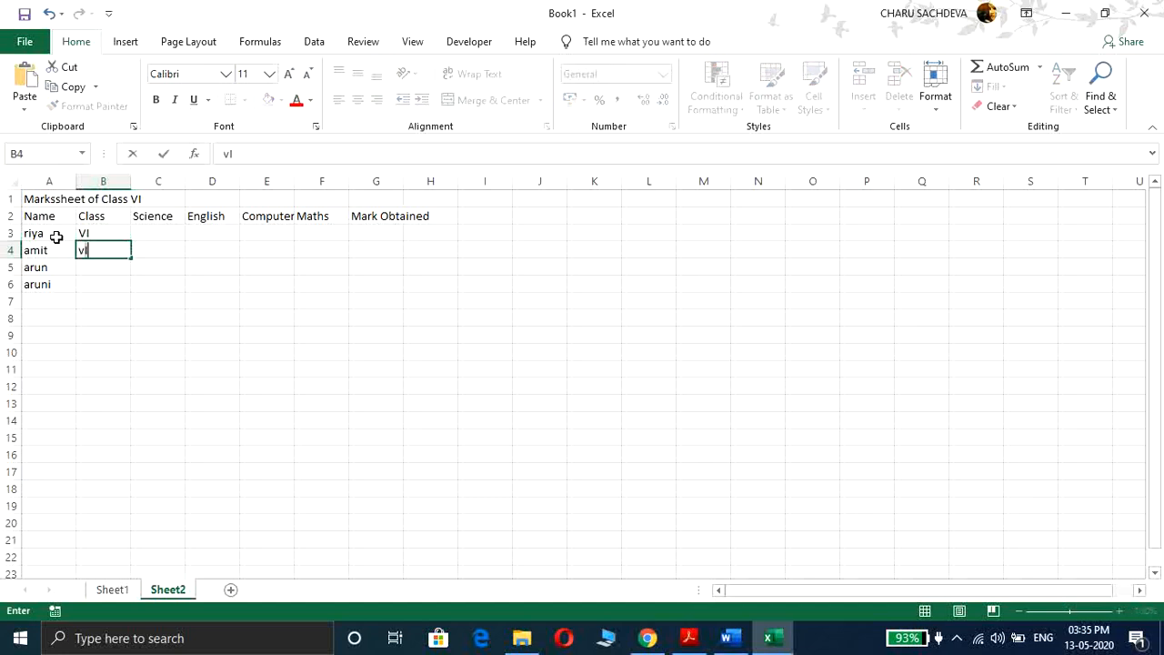
{"action": "key", "text": "BackSpace"}
{"action": "key", "text": "BackSpace"}
{"action": "type", "text": "VI"}
{"action": "key", "text": "Return"}
{"action": "type", "text": "VI"}
{"action": "key", "text": "Return"}
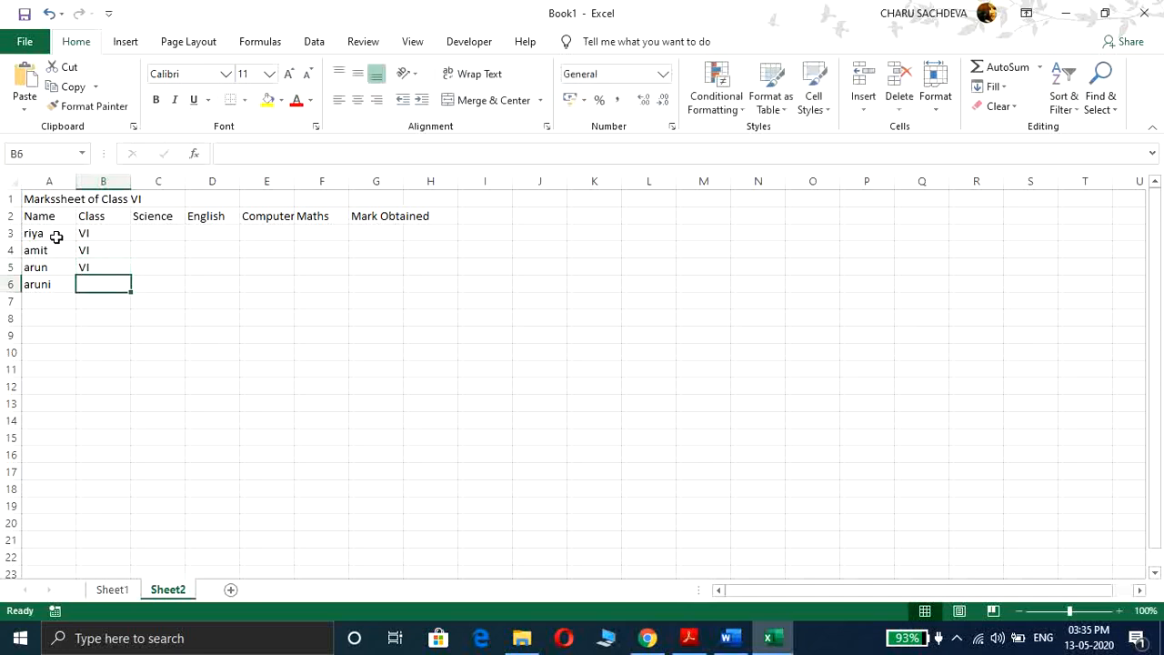
{"action": "type", "text": "VI"}
{"action": "key", "text": "Tab"}
Step: Enter the Science marks 56, 46, 51 and 550 down column C for the four students
{"action": "key", "text": "Up"}
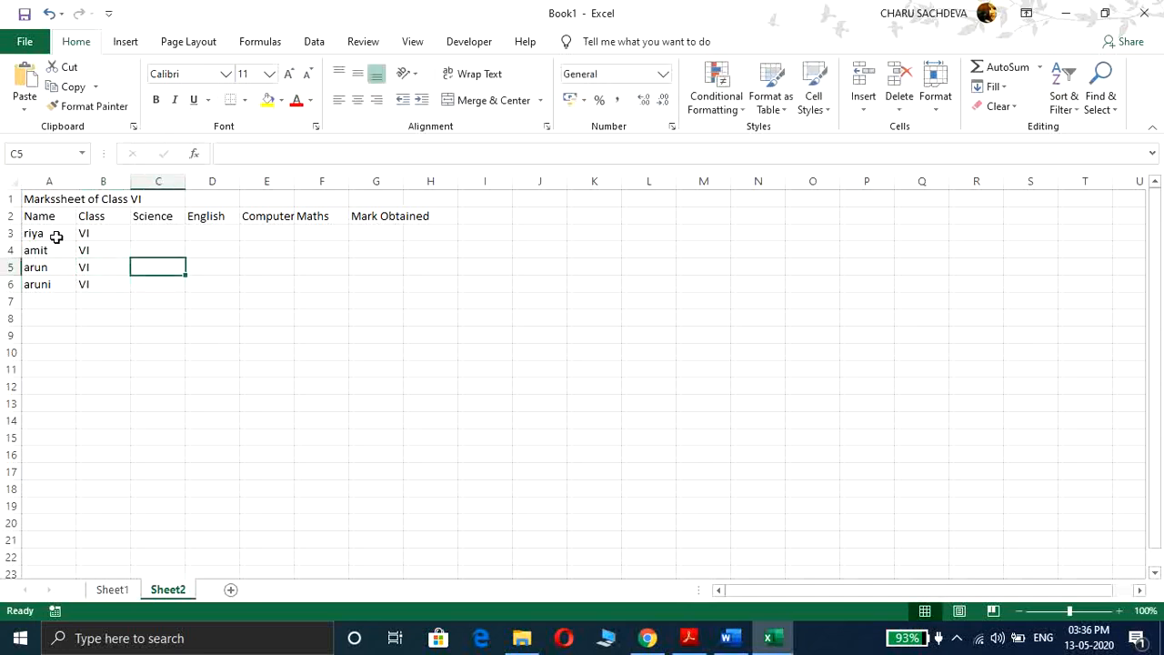
{"action": "key", "text": "Up"}
{"action": "key", "text": "Up"}
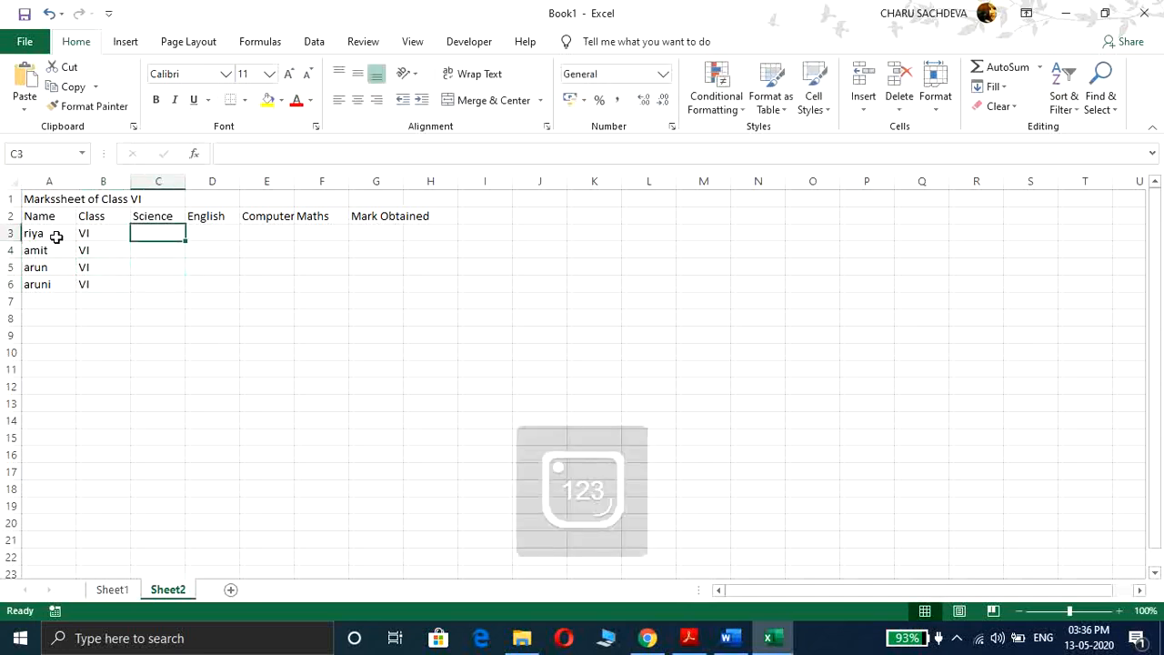
{"action": "type", "text": "56"}
{"action": "key", "text": "Return"}
{"action": "type", "text": "46"}
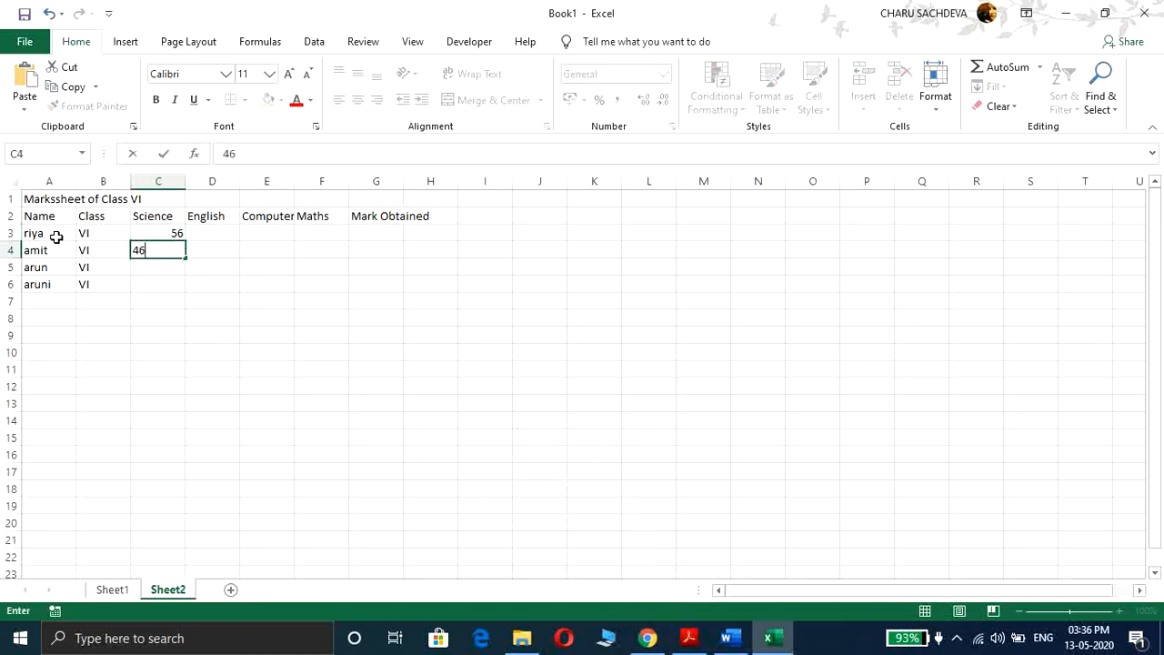
{"action": "key", "text": "Return"}
{"action": "type", "text": "51"}
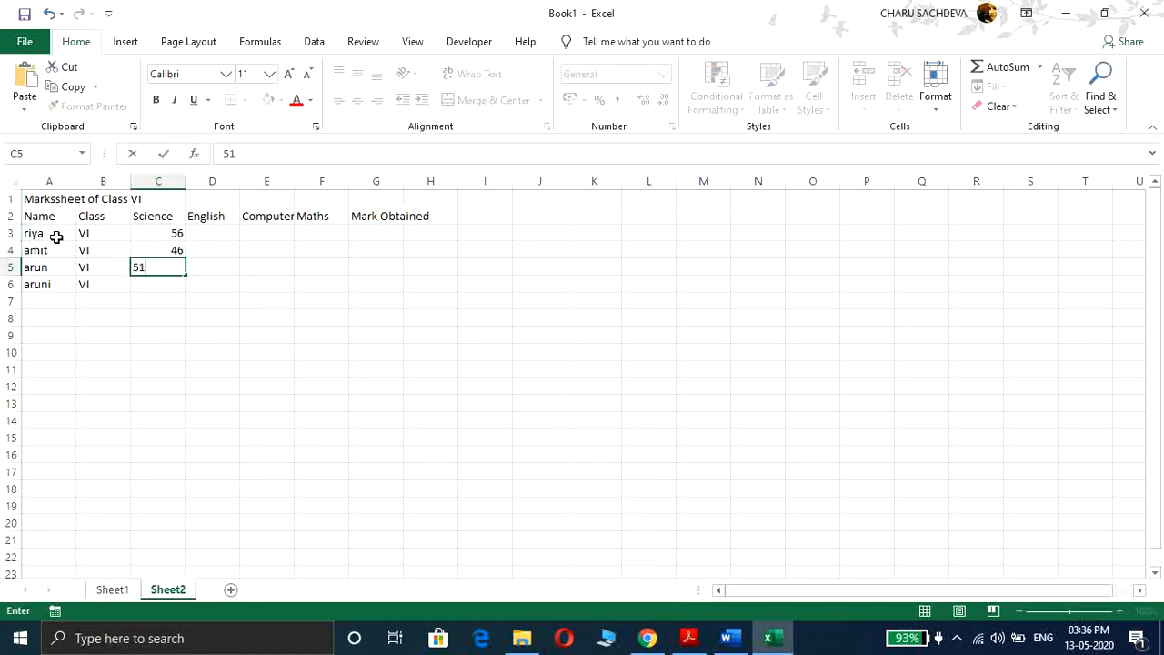
{"action": "key", "text": "Return"}
{"action": "type", "text": "55"}
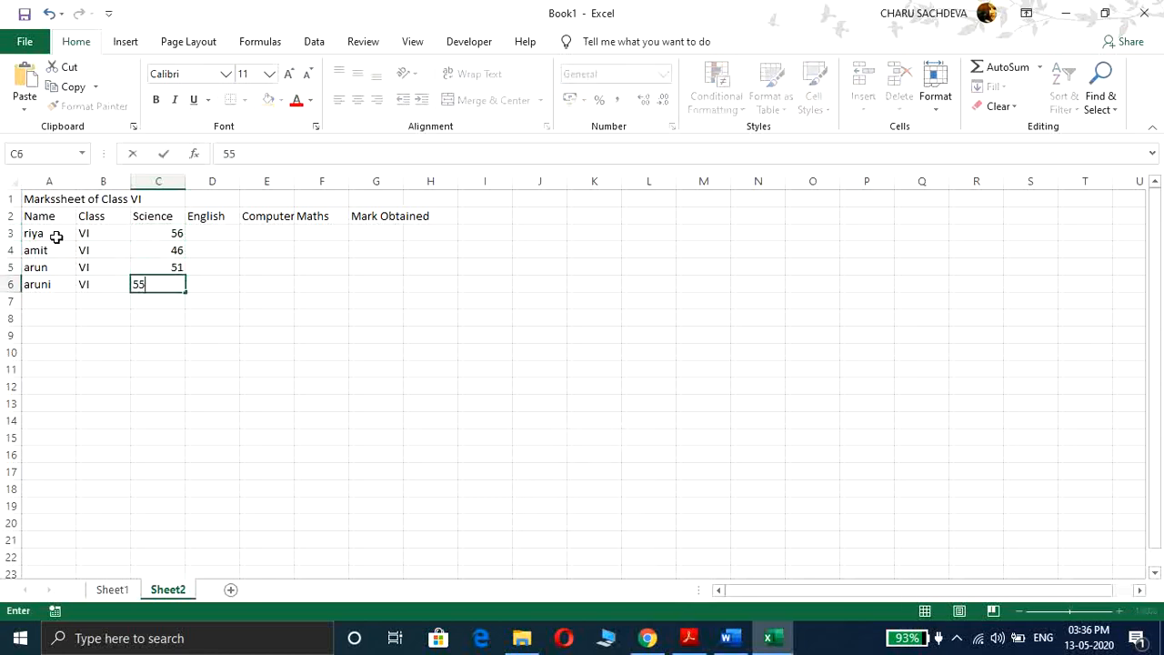
{"action": "type", "text": "0"}
{"action": "key", "text": "Tab"}
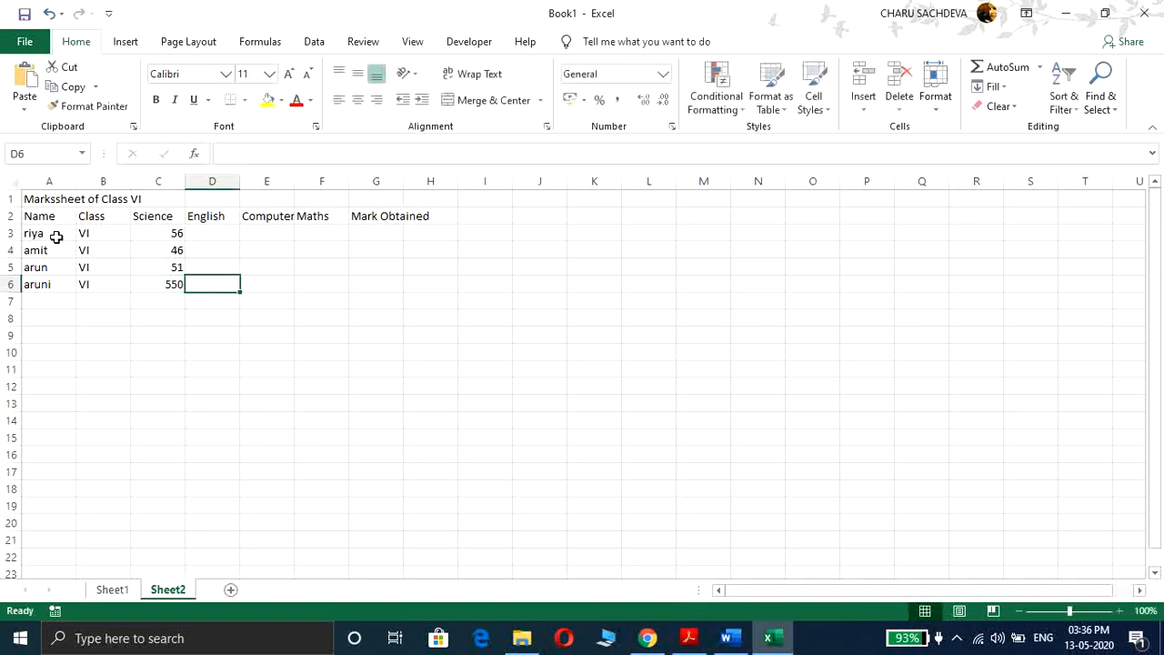
Step: Correct the fourth student's Science mark in C6 to 55
{"action": "left_click", "coordinate": [151, 285]}
{"action": "double_click", "coordinate": [152, 287]}
{"action": "type", "text": "5"}
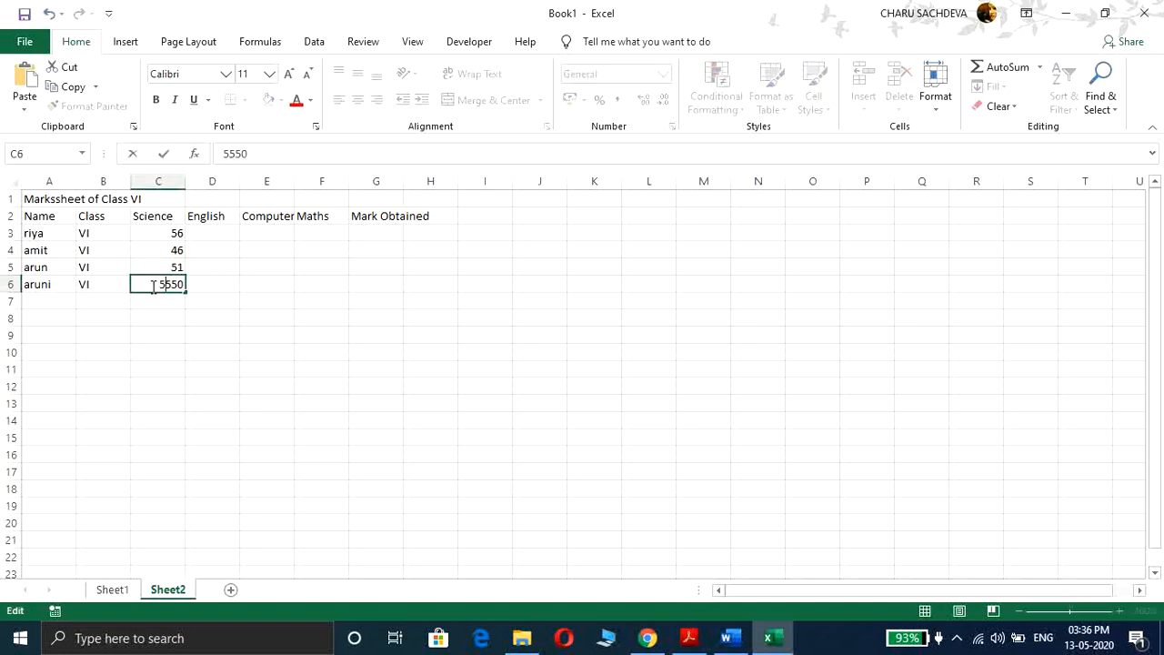
{"action": "type", "text": "5"}
{"action": "key", "text": "Delete"}
{"action": "key", "text": "Delete"}
{"action": "key", "text": "Delete"}
{"action": "key", "text": "Return"}
Step: Enter the English marks 69, 68, 75 and 52 down column D for the four students
{"action": "key", "text": "Right"}
{"action": "key", "text": "Up"}
{"action": "key", "text": "Up"}
{"action": "key", "text": "Up"}
{"action": "key", "text": "Up"}
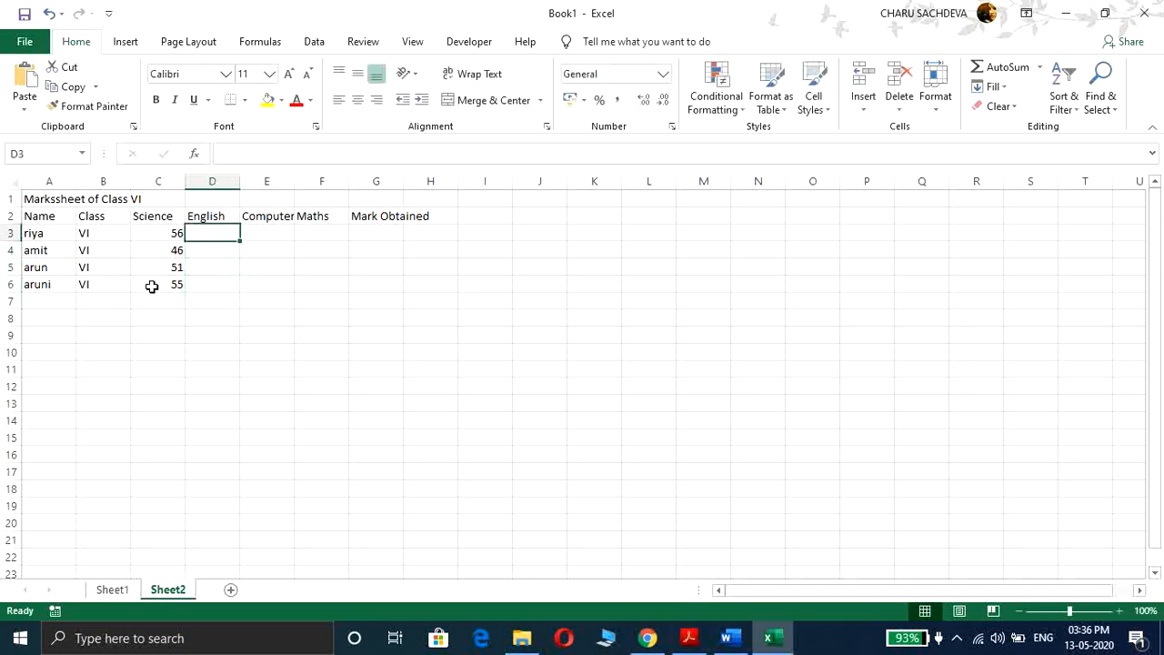
{"action": "type", "text": "69"}
{"action": "key", "text": "Return"}
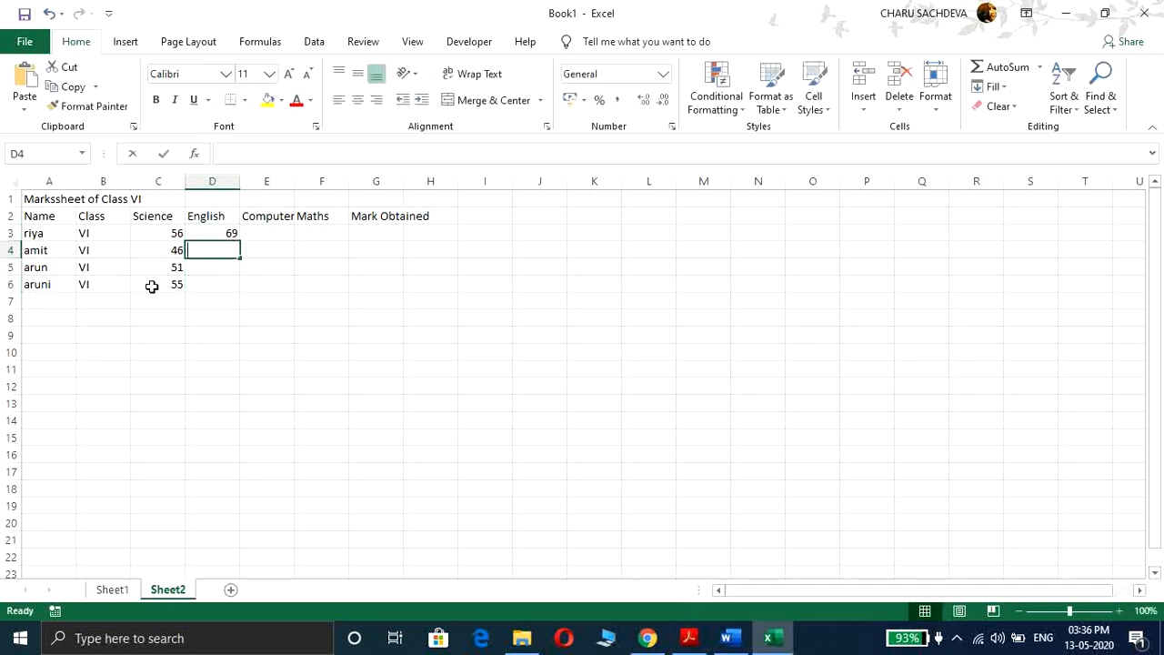
{"action": "type", "text": "68"}
{"action": "key", "text": "Return"}
{"action": "type", "text": "75"}
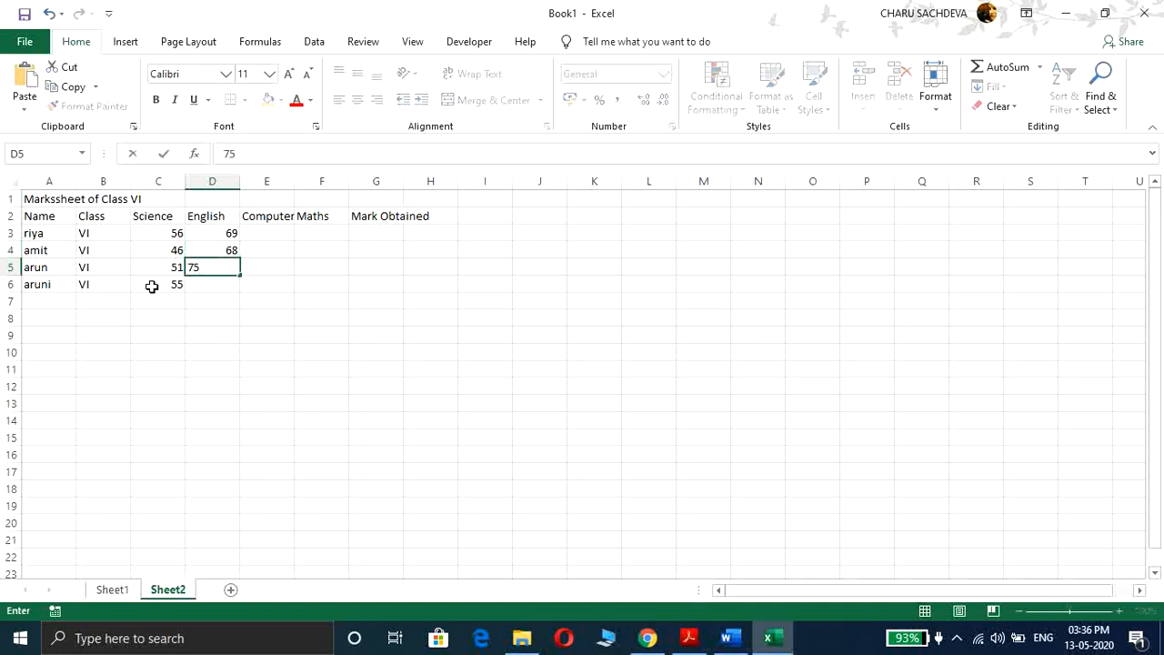
{"action": "key", "text": "Return"}
{"action": "type", "text": "52"}
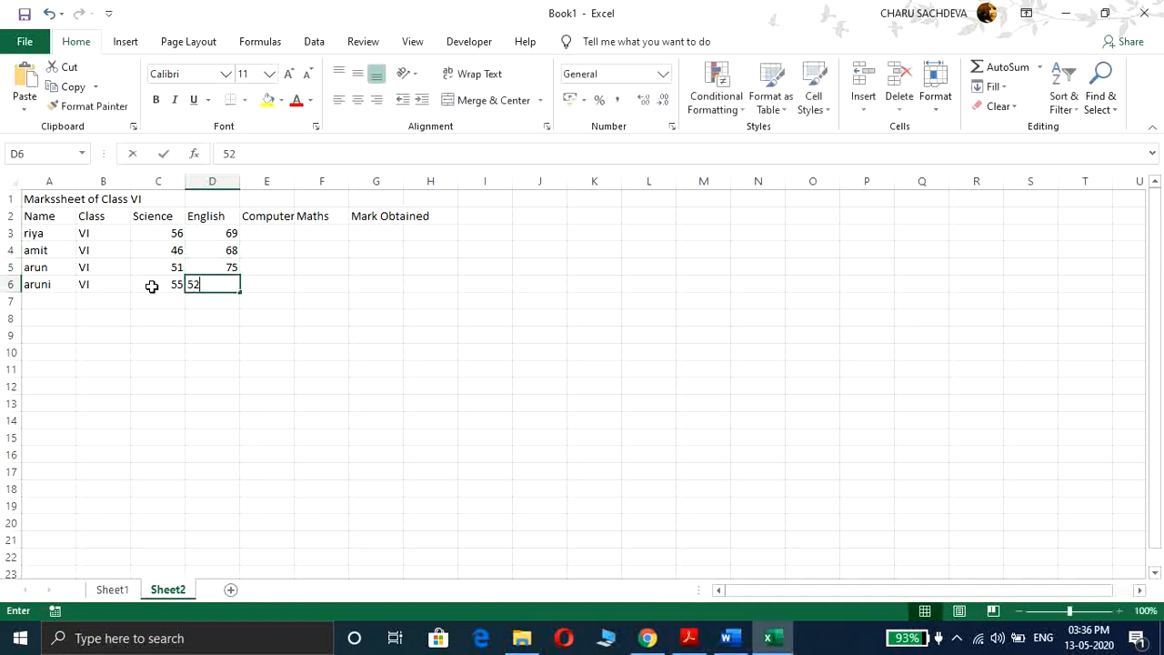
Step: Enter the Computer marks 85, 85, 78 and 69 down column E, fixing the mistyped third entry
{"action": "left_click", "coordinate": [265, 233]}
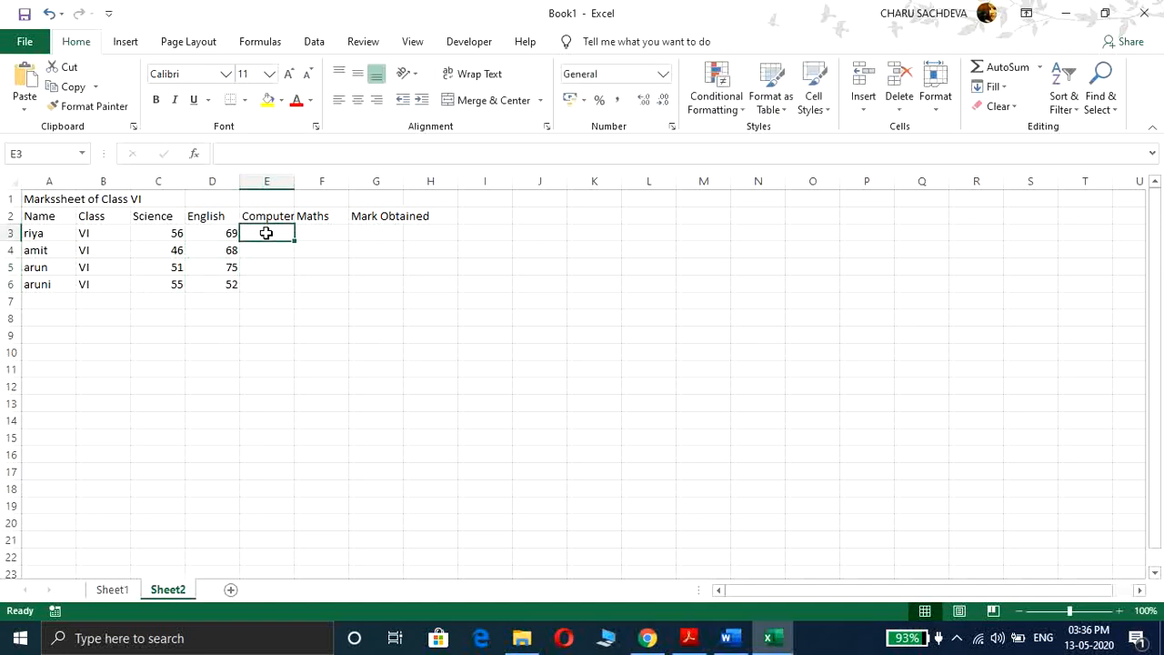
{"action": "type", "text": "85"}
{"action": "key", "text": "Return"}
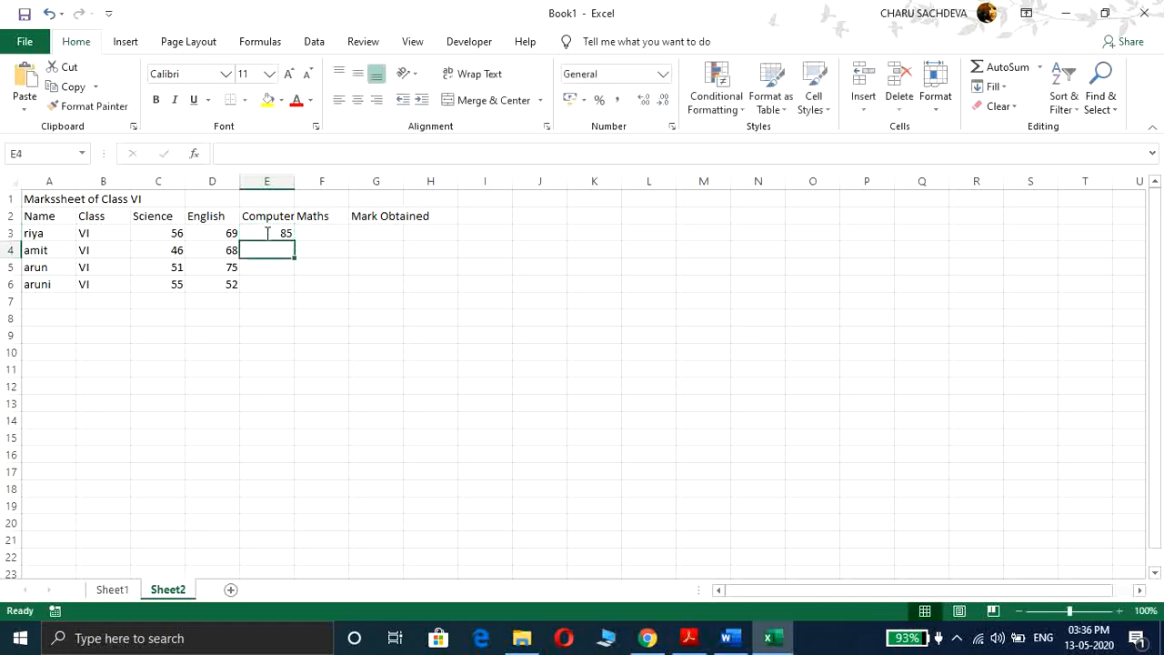
{"action": "type", "text": "85"}
{"action": "key", "text": "Return"}
{"action": "type", "text": "1"}
{"action": "key", "text": "Return"}
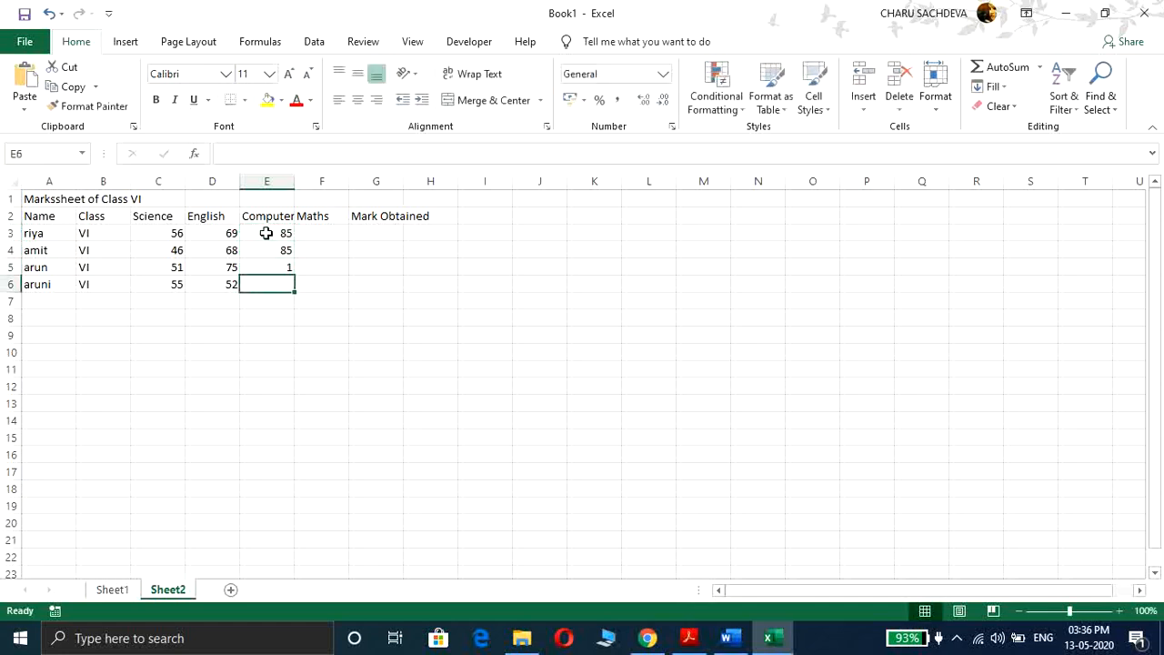
{"action": "left_click", "coordinate": [278, 264]}
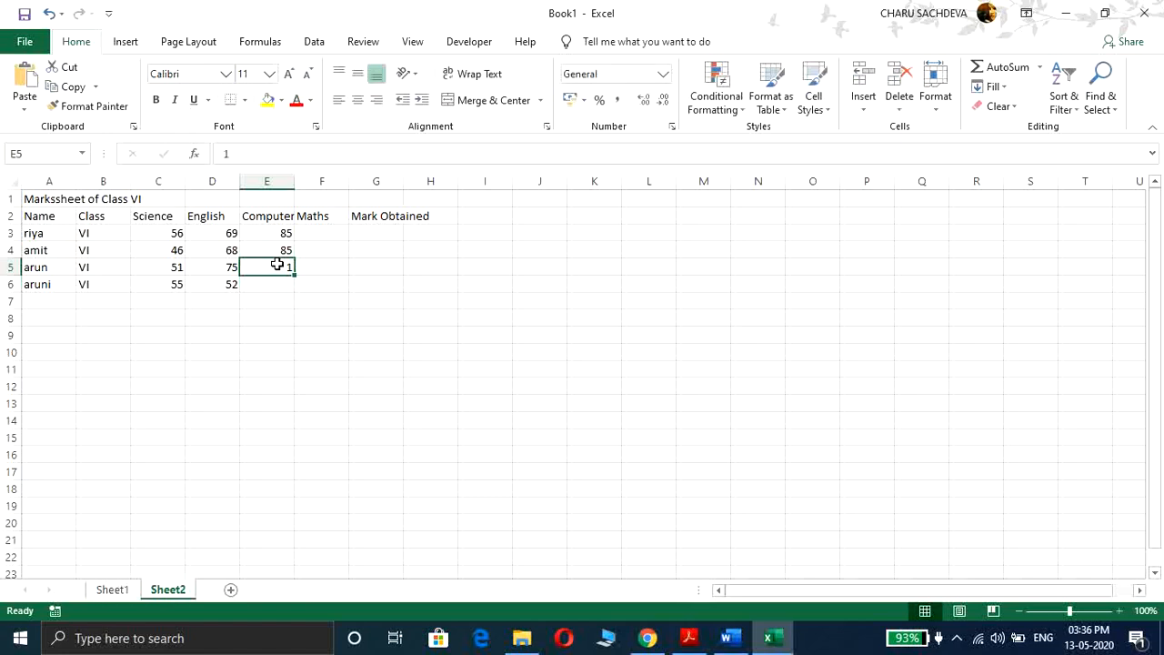
{"action": "type", "text": "78"}
{"action": "key", "text": "Return"}
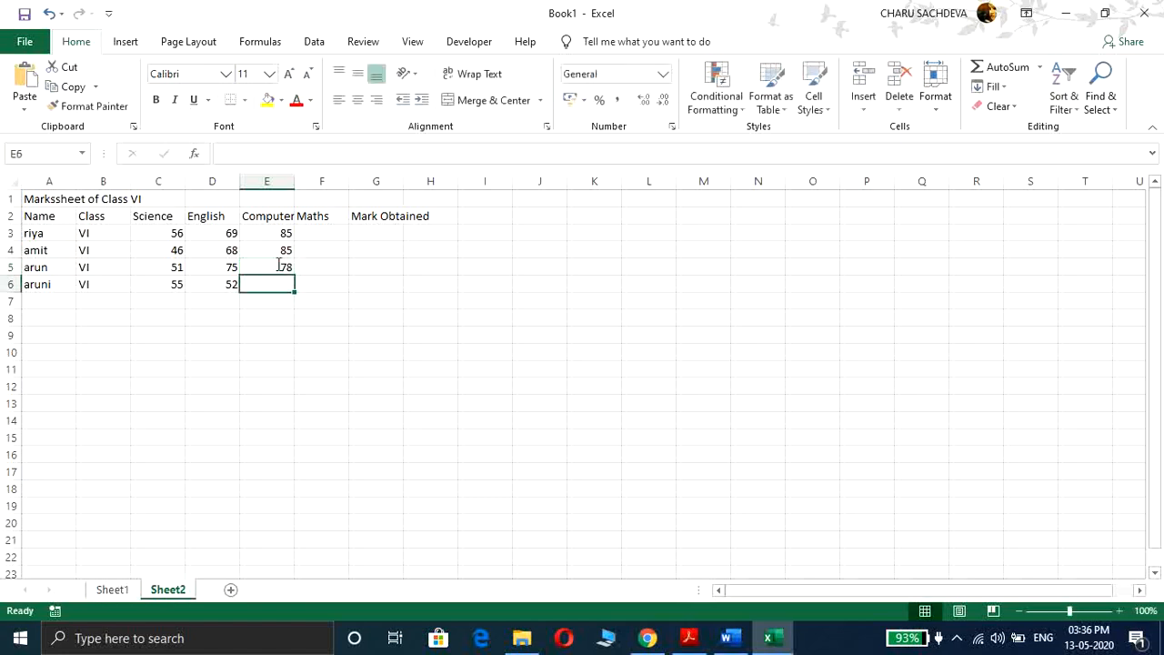
{"action": "type", "text": "69"}
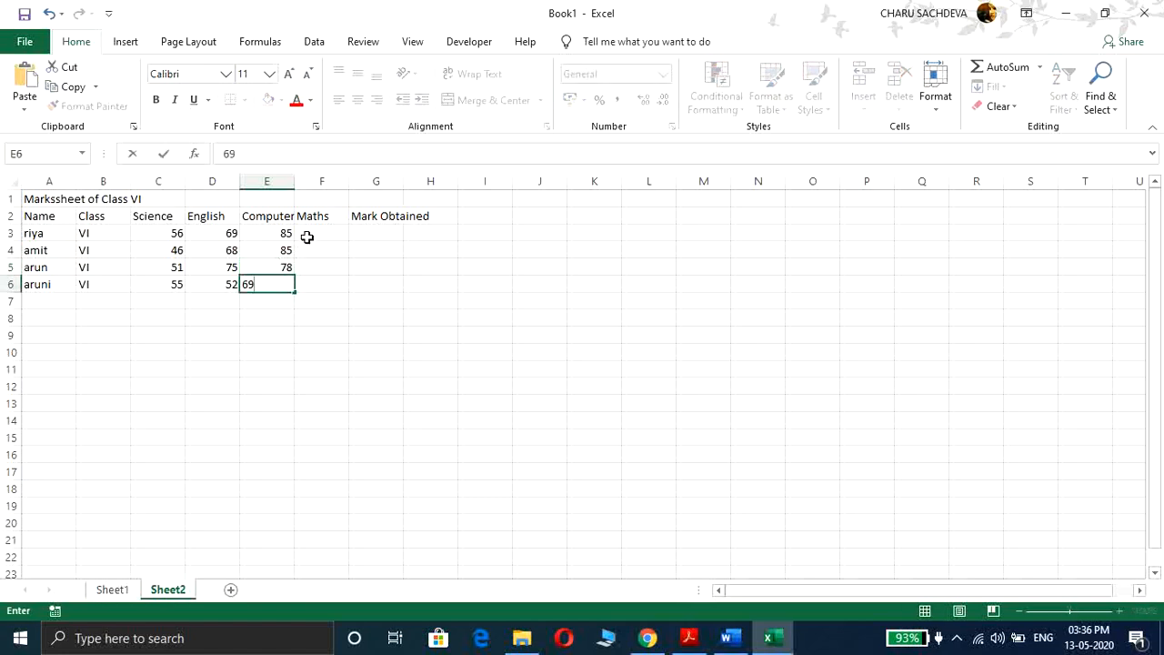
Step: Enter the Maths marks 56, 78, 84 and 85 down column F for the four students
{"action": "left_click", "coordinate": [307, 235]}
{"action": "type", "text": "56"}
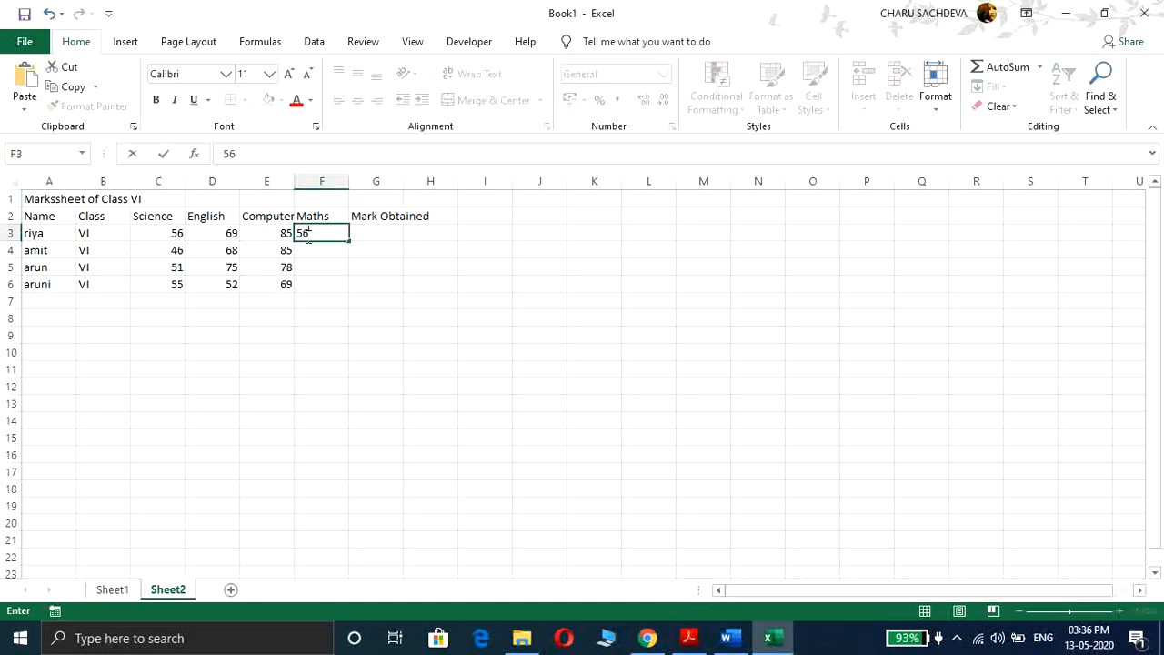
{"action": "key", "text": "Return"}
{"action": "type", "text": "78"}
{"action": "key", "text": "Return"}
{"action": "type", "text": "84"}
{"action": "key", "text": "Return"}
{"action": "type", "text": "85"}
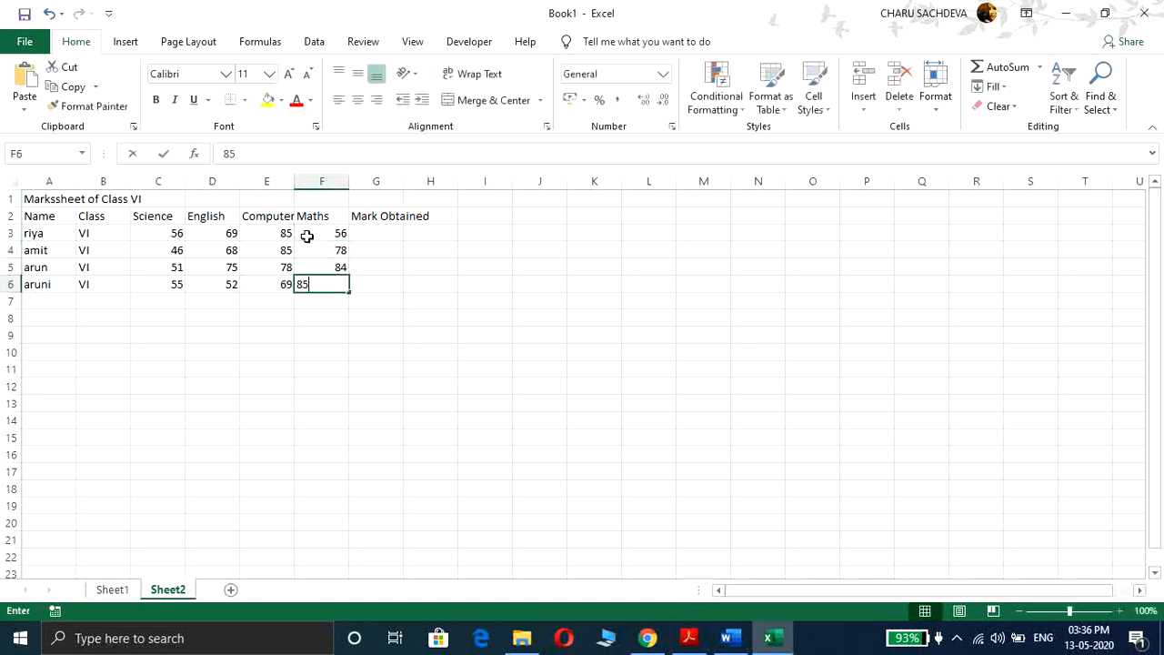
{"action": "key", "text": "Return"}
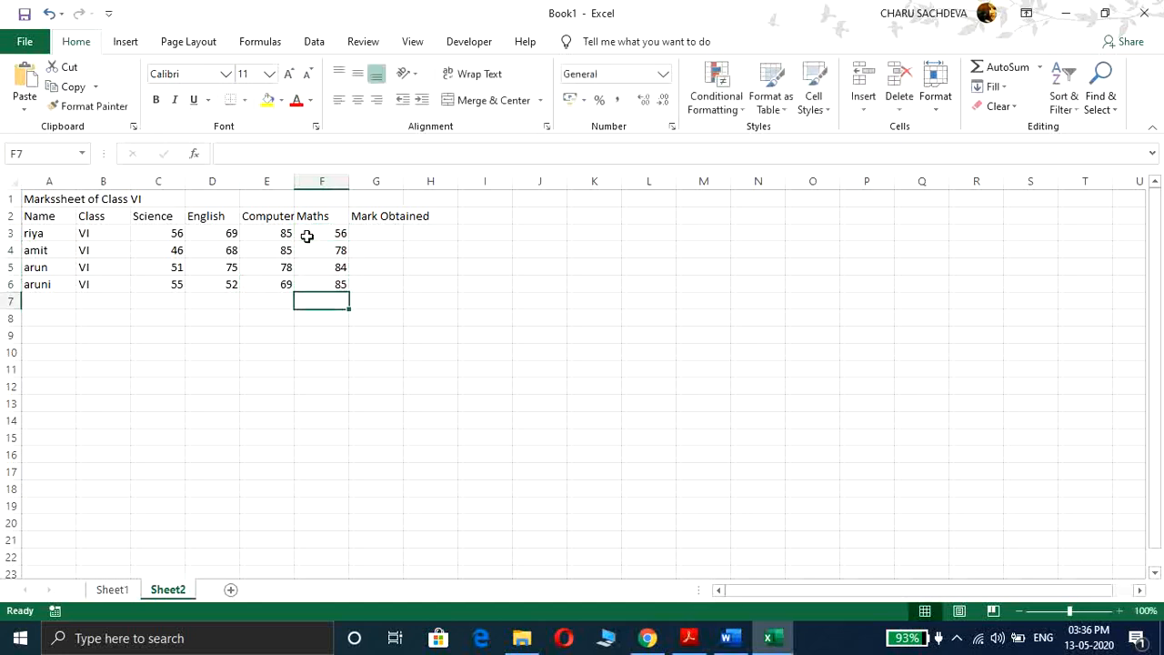
Step: Give the title cell A1 a light orange fill colour
{"action": "left_click", "coordinate": [252, 251]}
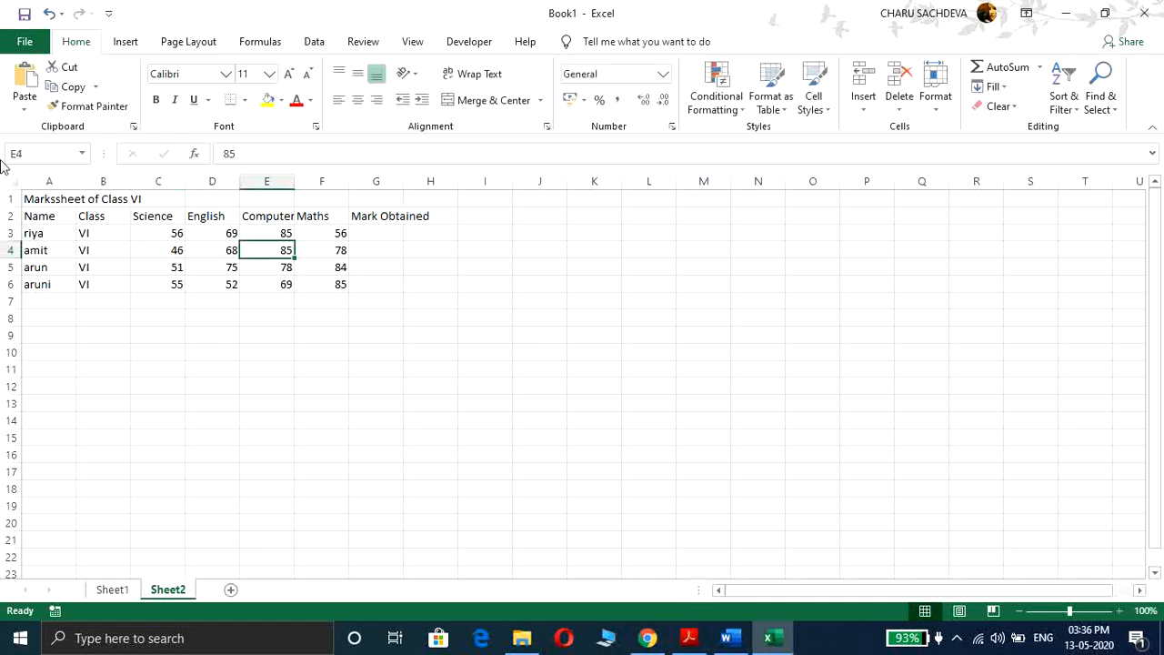
{"action": "left_click", "coordinate": [31, 198]}
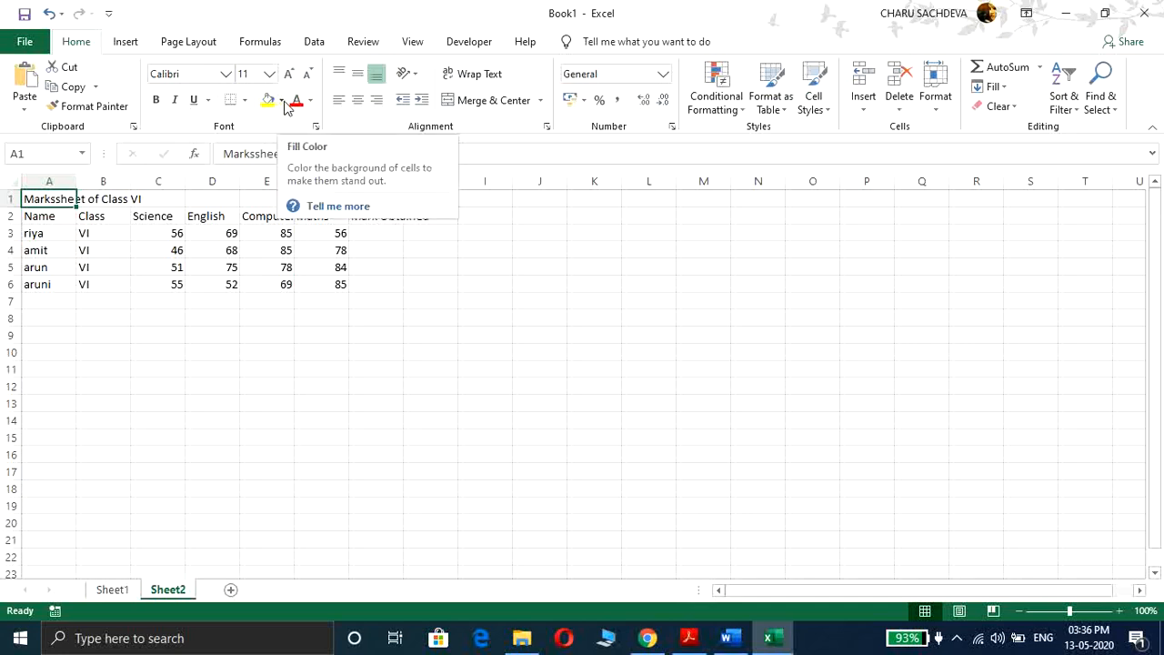
{"action": "left_click", "coordinate": [283, 102]}
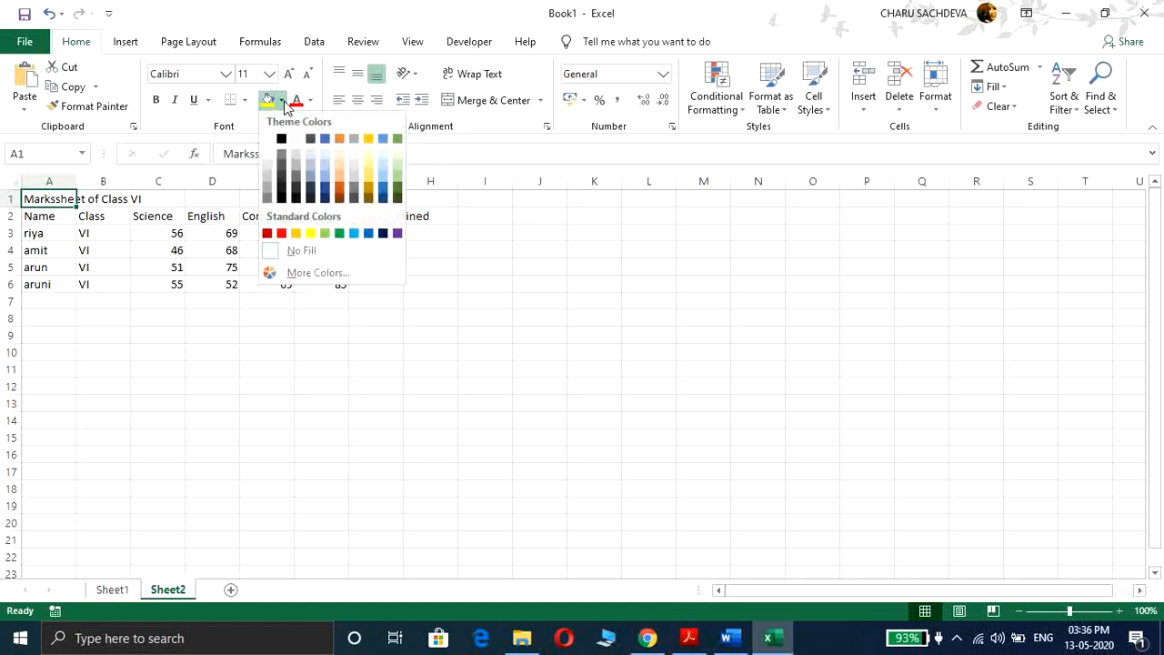
{"action": "left_click", "coordinate": [340, 179]}
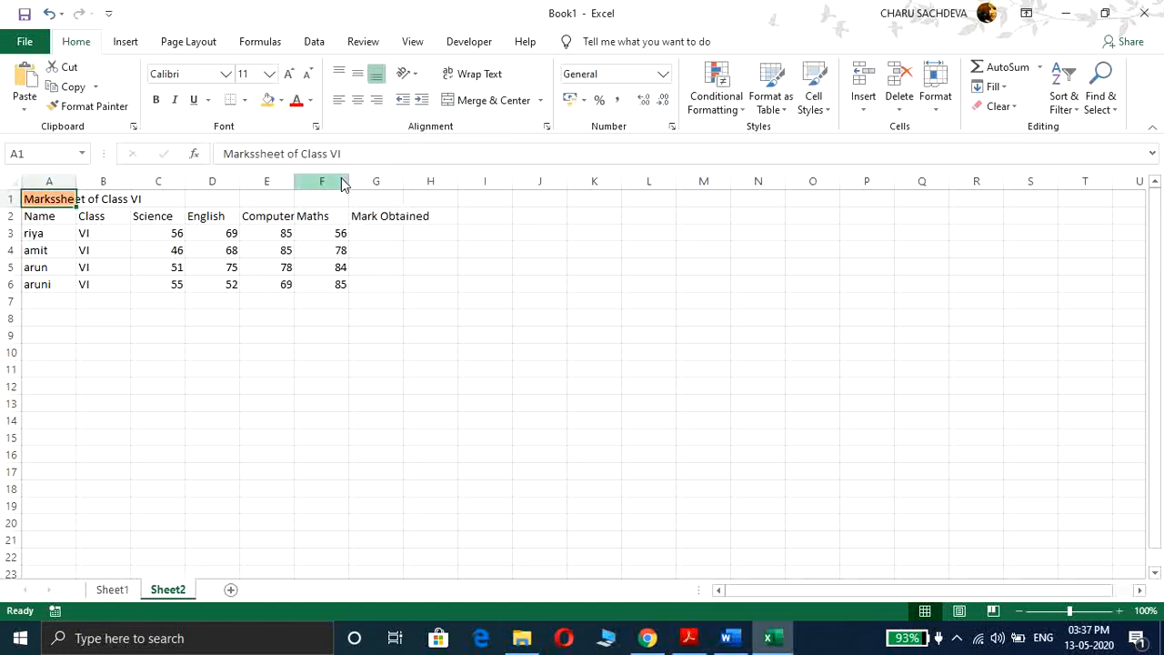
Step: Format the title as bold italic Adobe Garamond Pro Bold at font size 18
{"action": "left_click", "coordinate": [159, 101]}
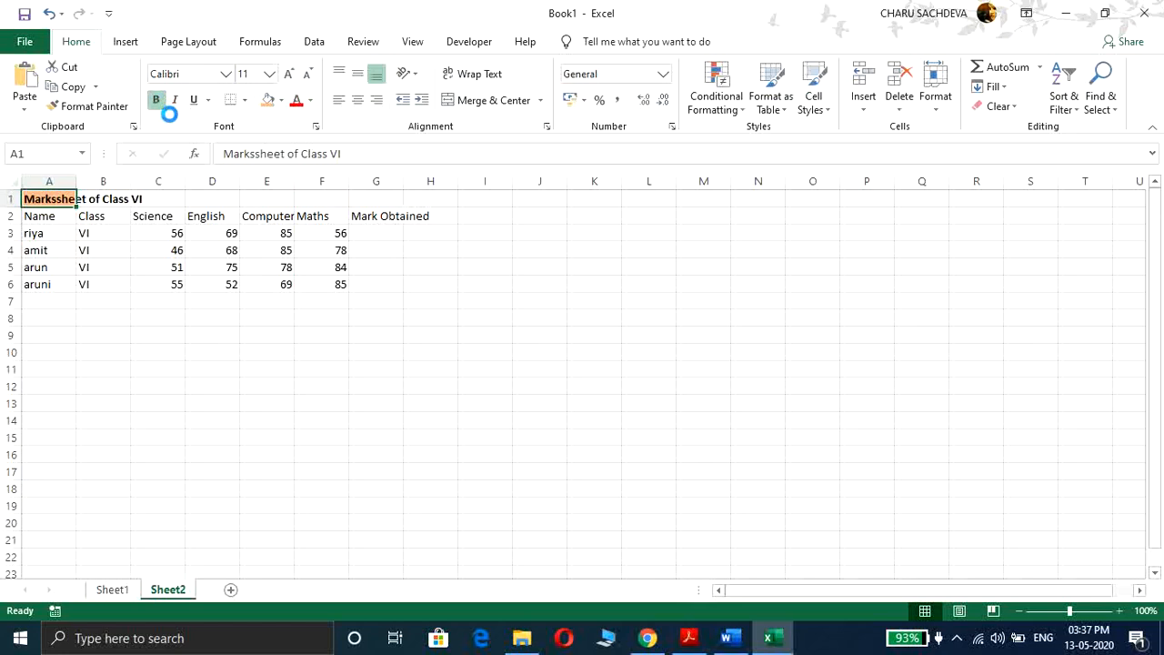
{"action": "left_click", "coordinate": [177, 101]}
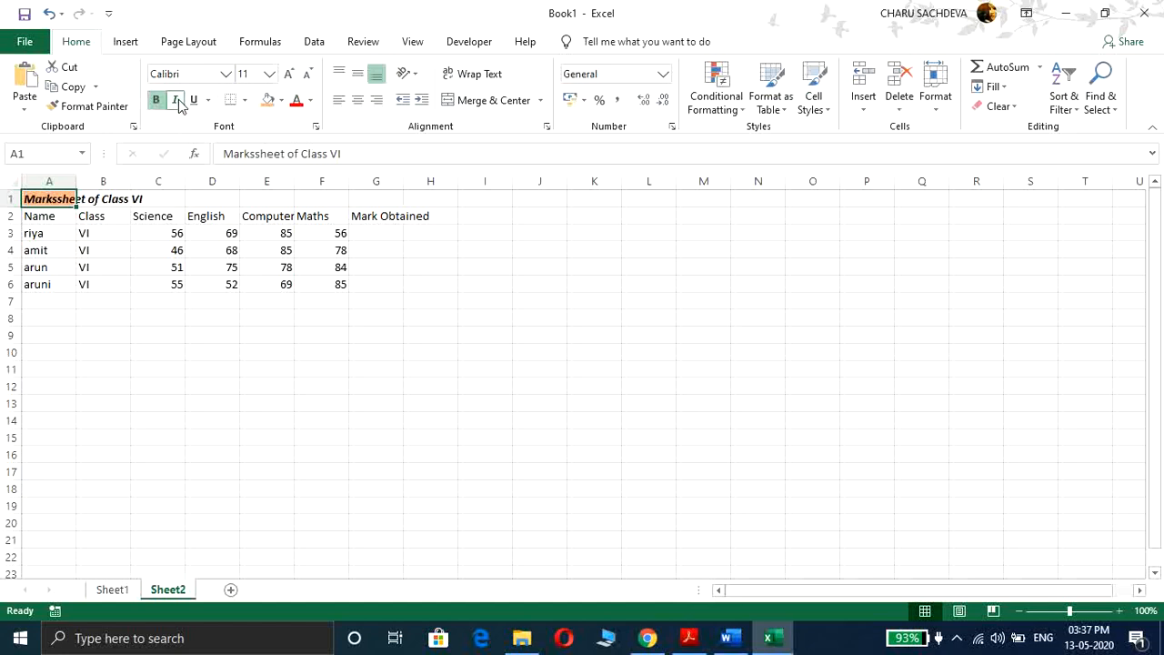
{"action": "left_click", "coordinate": [225, 74]}
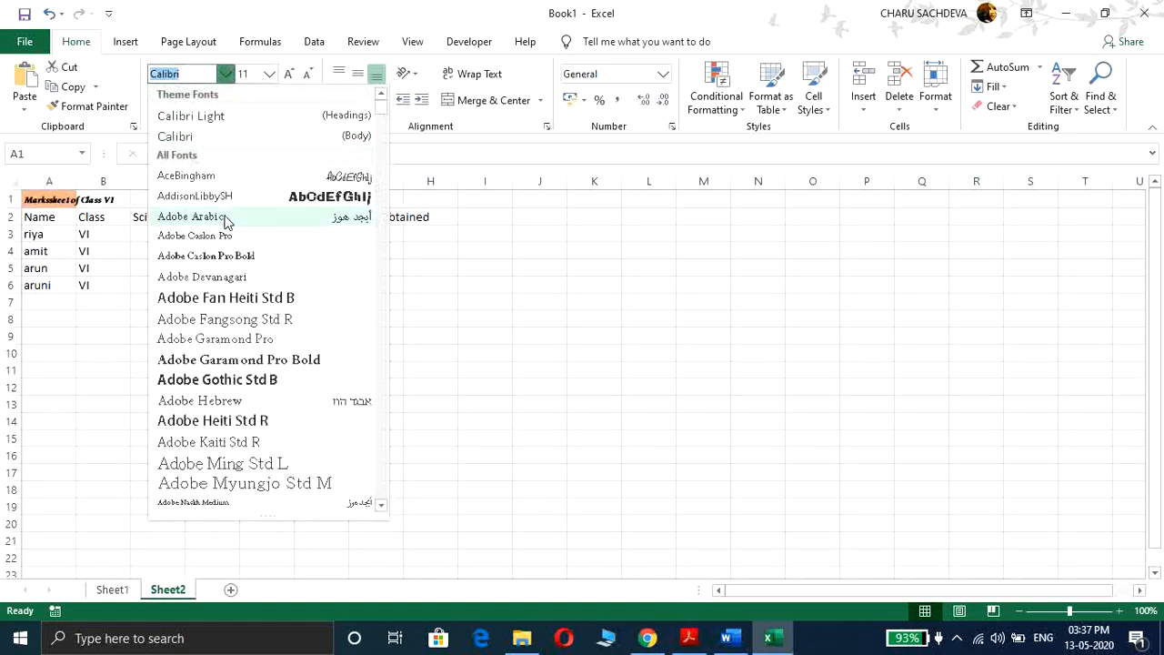
{"action": "left_click", "coordinate": [212, 366]}
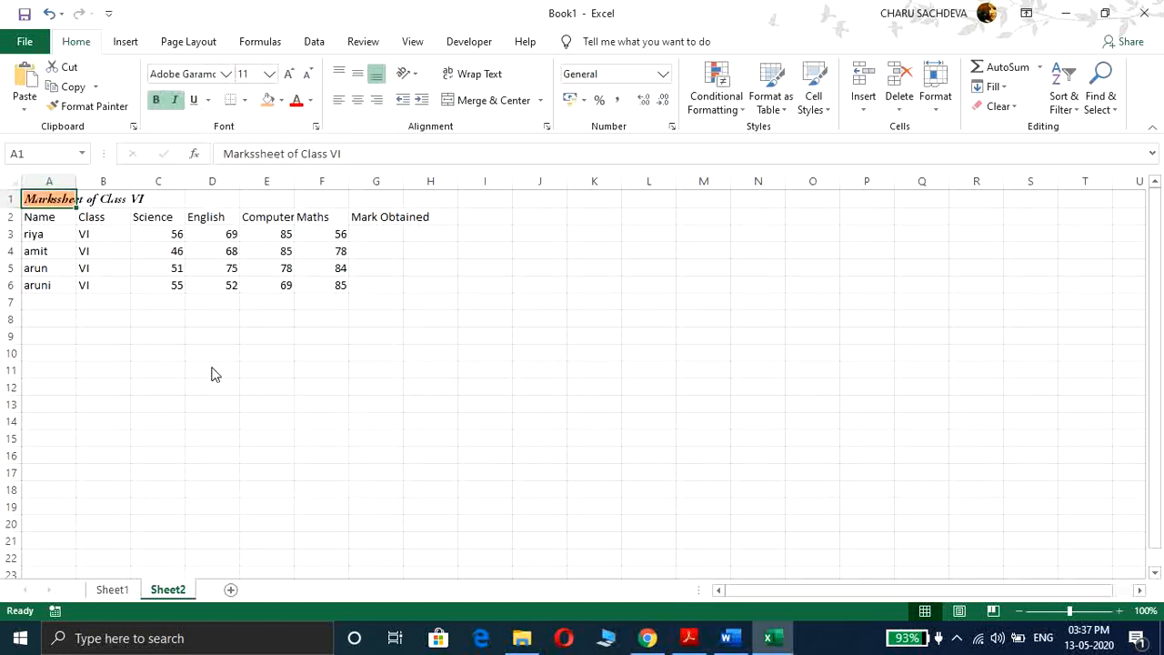
{"action": "left_click", "coordinate": [270, 74]}
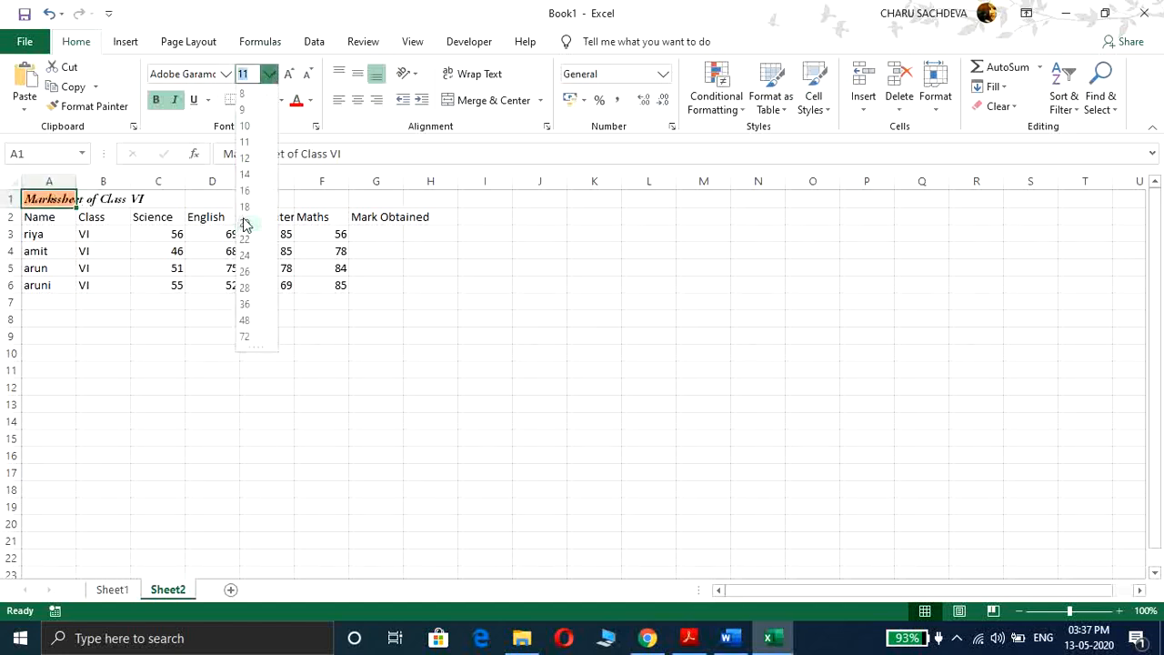
{"action": "left_click", "coordinate": [247, 208]}
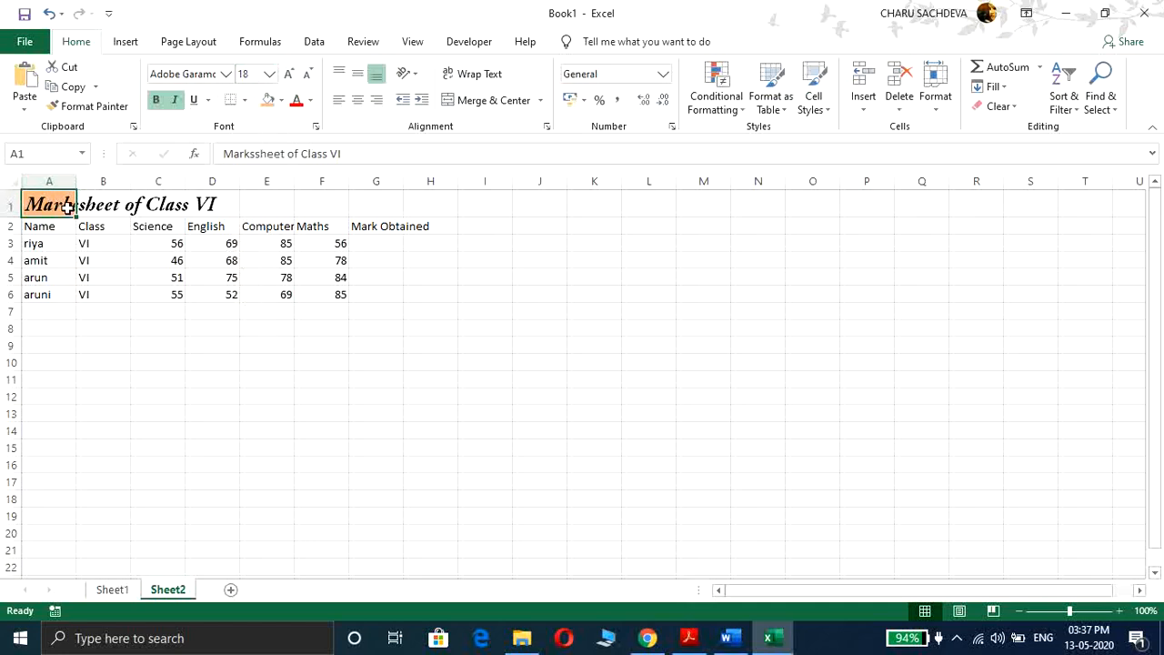
Step: Merge and center the title across cells A1 to G1
{"action": "left_click_drag", "start_coordinate": [52, 200], "coordinate": [383, 196]}
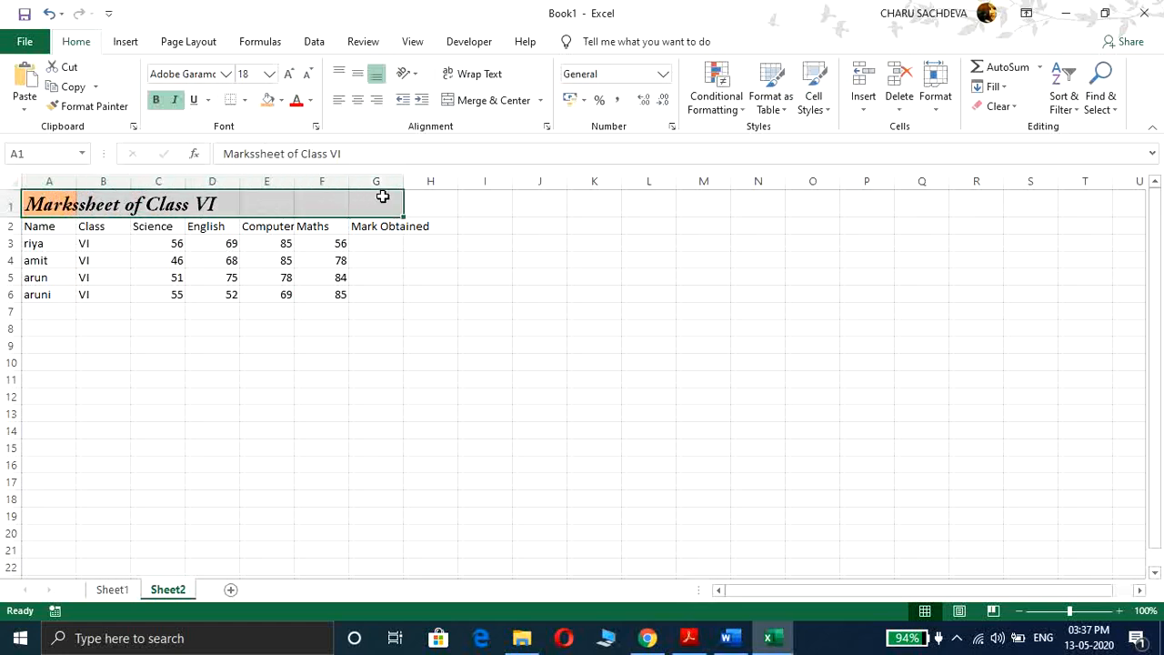
{"action": "left_click", "coordinate": [265, 229]}
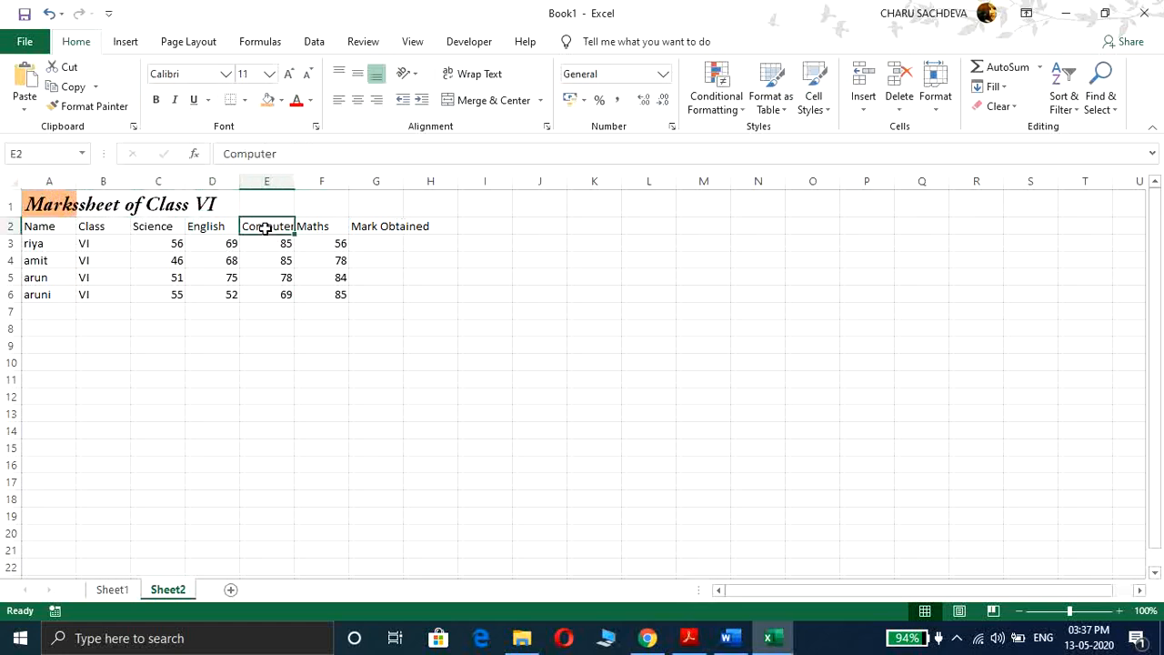
{"action": "left_click", "coordinate": [50, 204]}
{"action": "left_click_drag", "start_coordinate": [50, 205], "coordinate": [370, 190]}
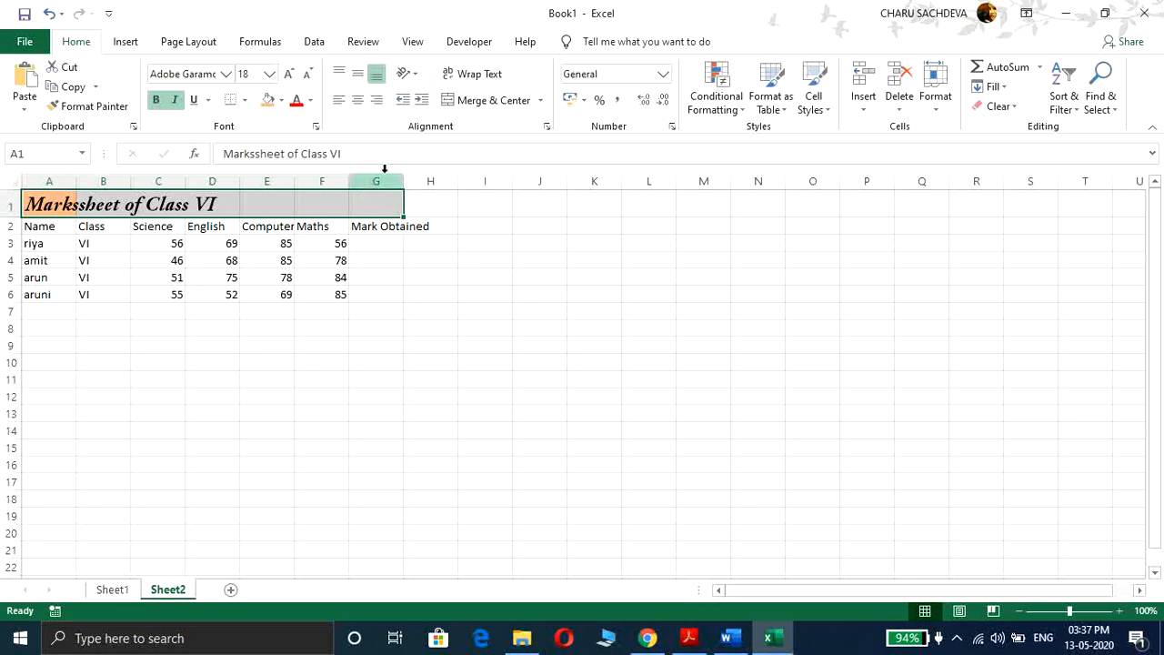
{"action": "left_click", "coordinate": [504, 102]}
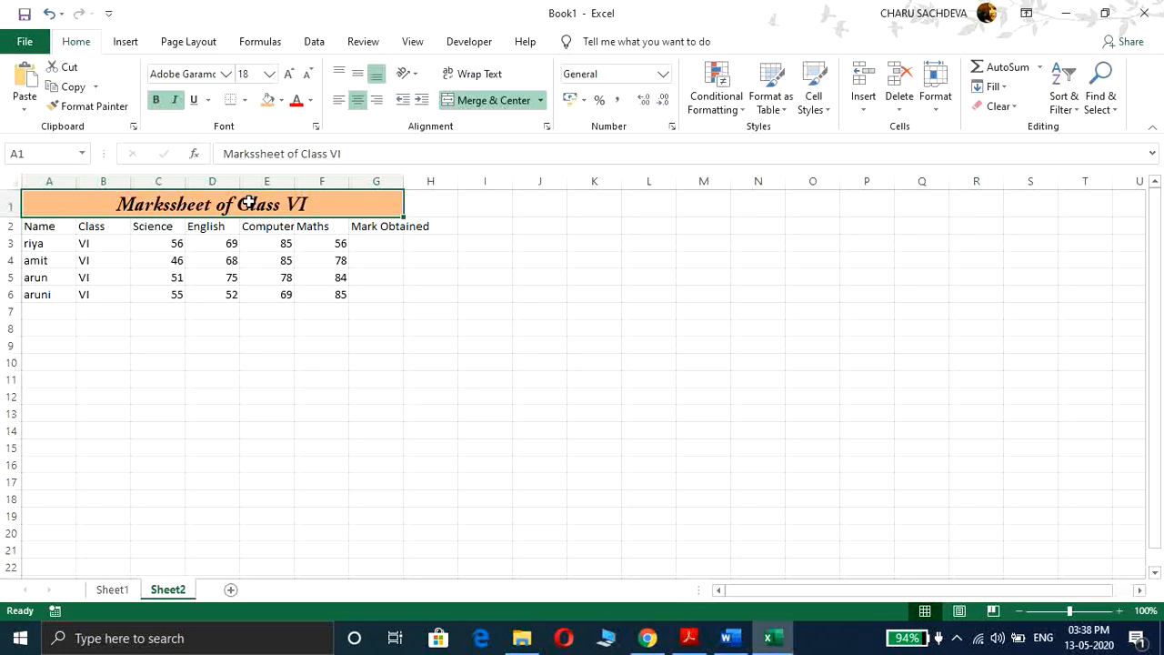
Step: Give the table range A2:G6 a blue fill colour and bold text
{"action": "left_click", "coordinate": [34, 223]}
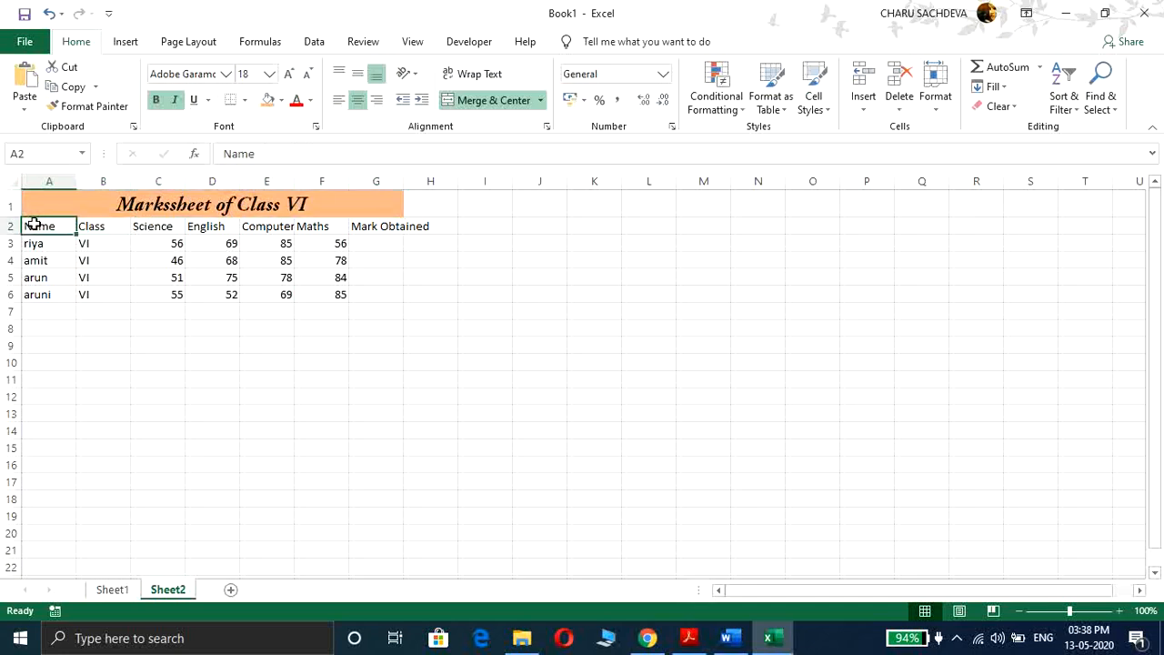
{"action": "left_click_drag", "start_coordinate": [34, 224], "coordinate": [371, 294]}
{"action": "left_click", "coordinate": [282, 100]}
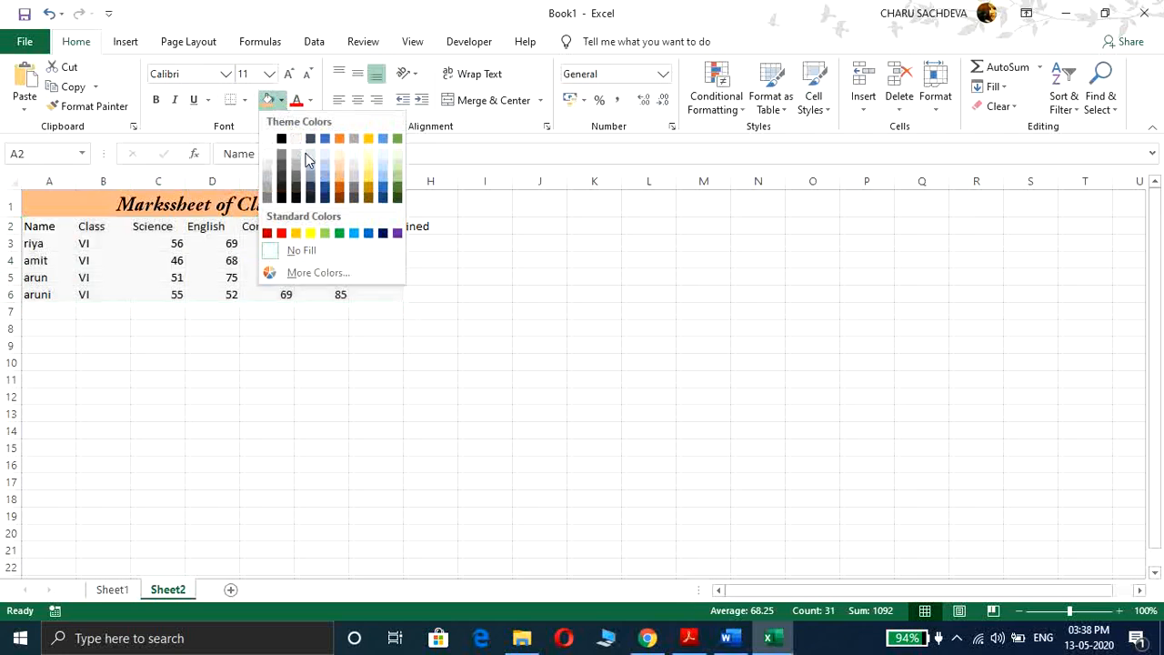
{"action": "left_click", "coordinate": [326, 181]}
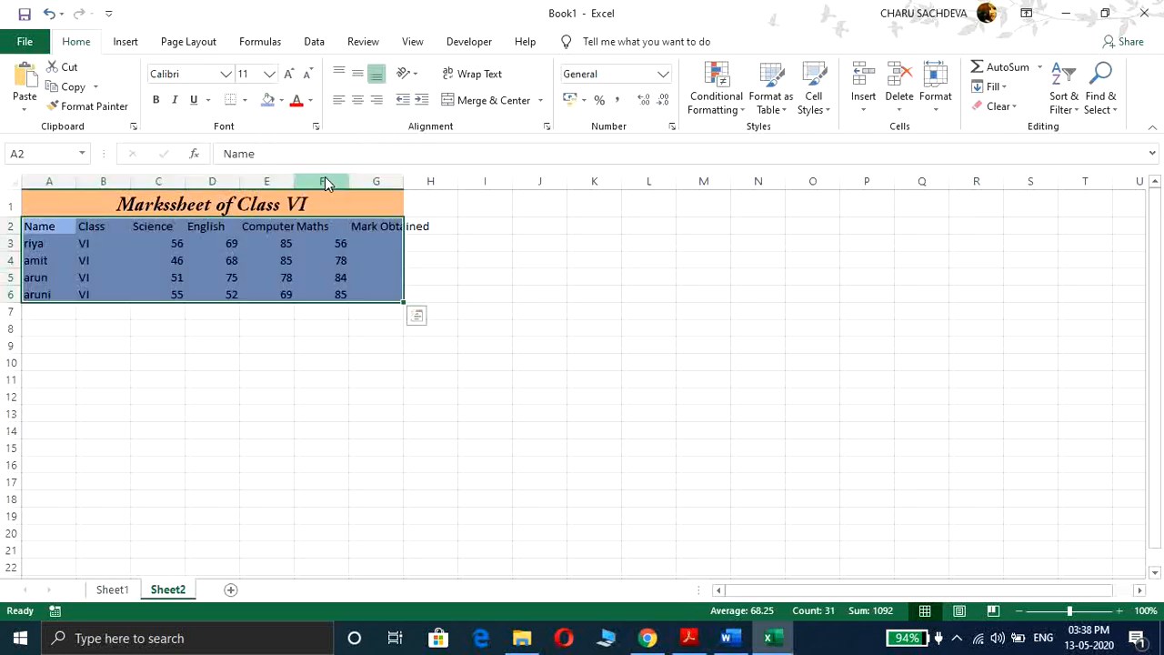
{"action": "left_click", "coordinate": [311, 100]}
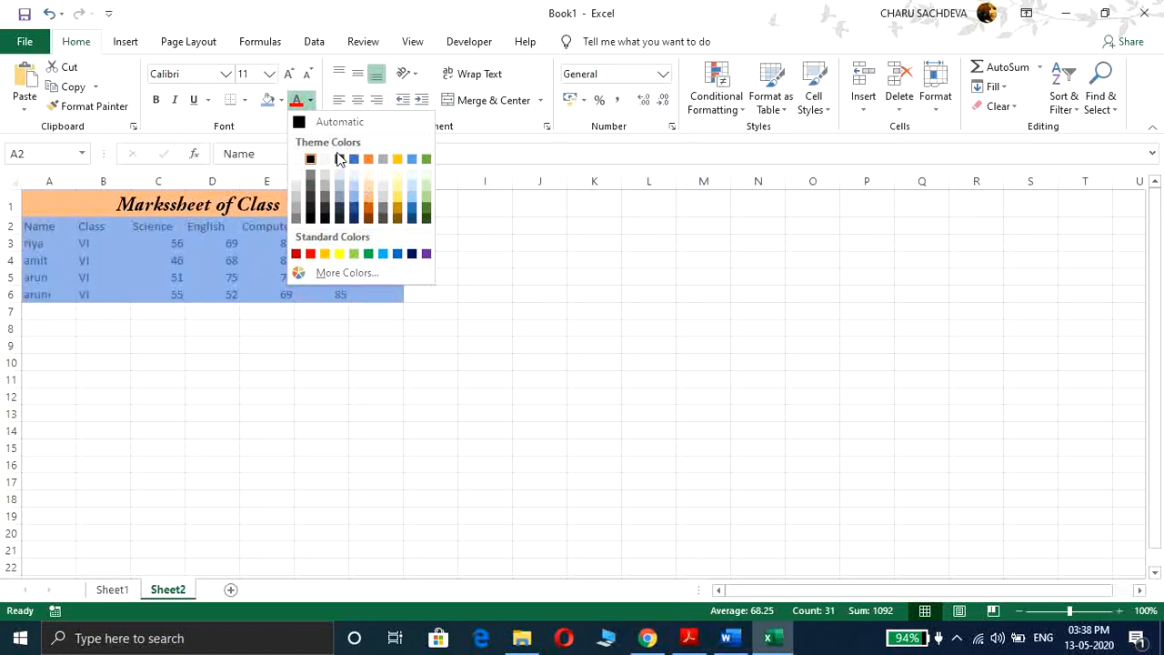
{"action": "left_click", "coordinate": [156, 100]}
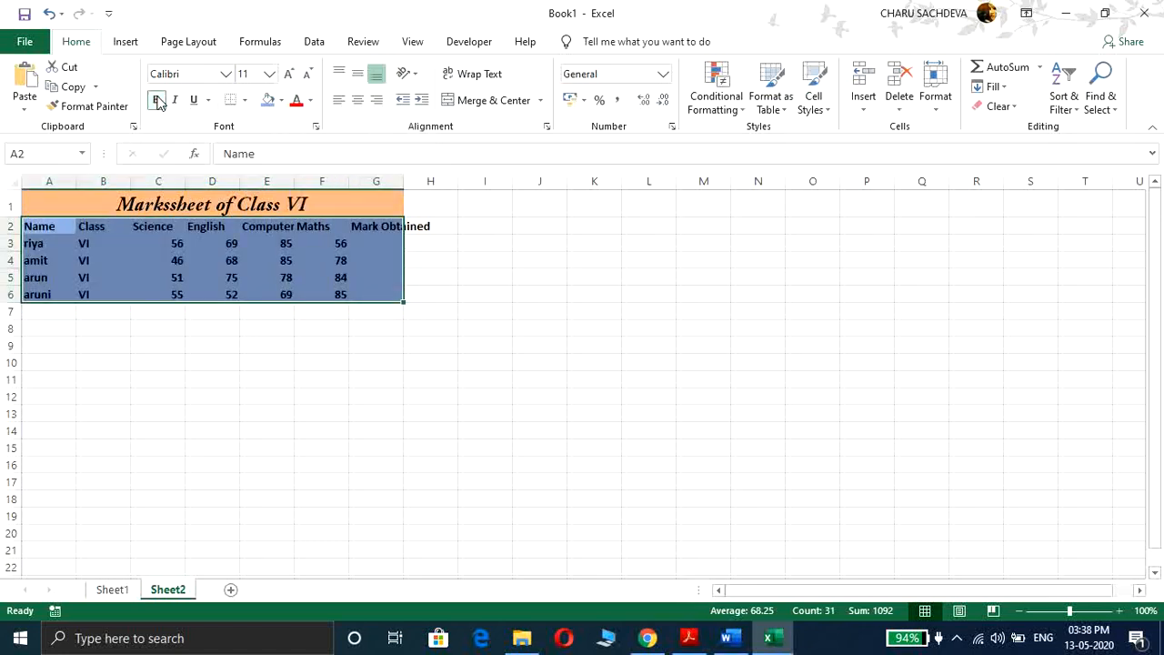
Step: Add all borders to the table range and pick a dark green border line colour
{"action": "left_click", "coordinate": [245, 100]}
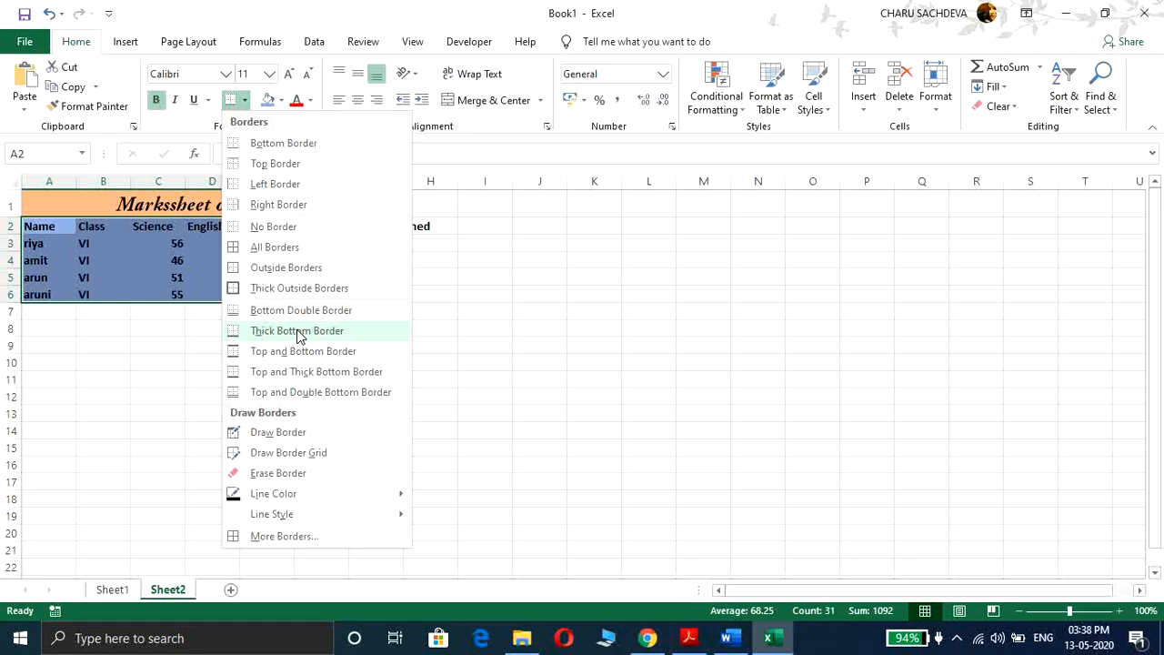
{"action": "left_click", "coordinate": [275, 247]}
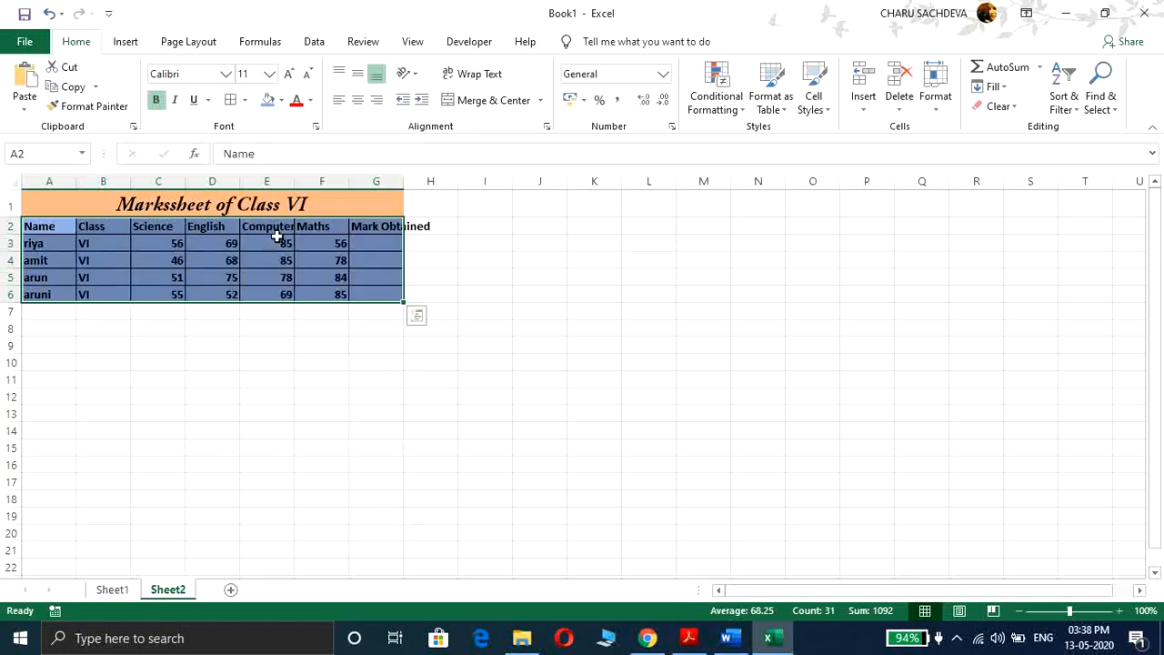
{"action": "left_click", "coordinate": [245, 101]}
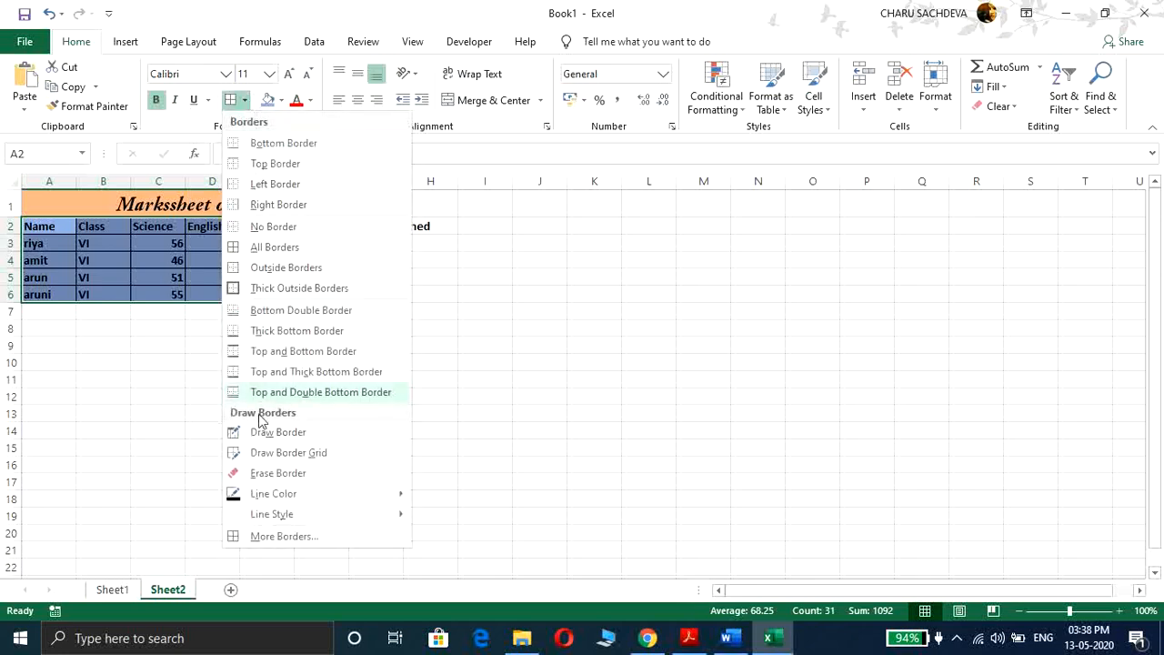
{"action": "mouse_move", "coordinate": [270, 493]}
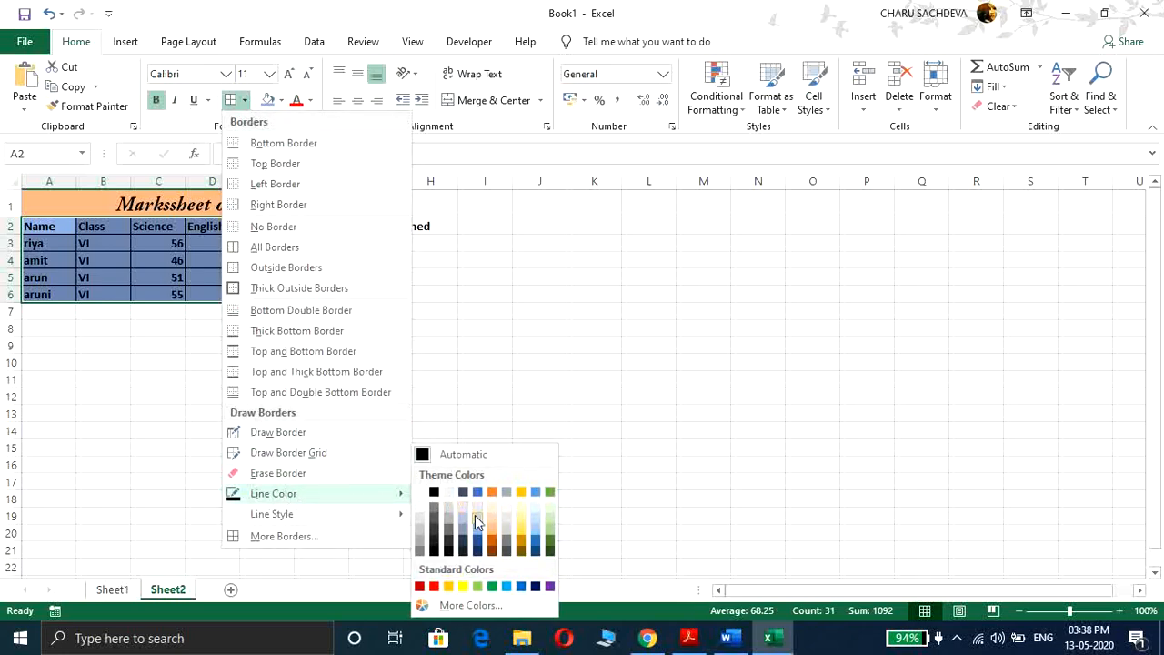
{"action": "left_click", "coordinate": [550, 544]}
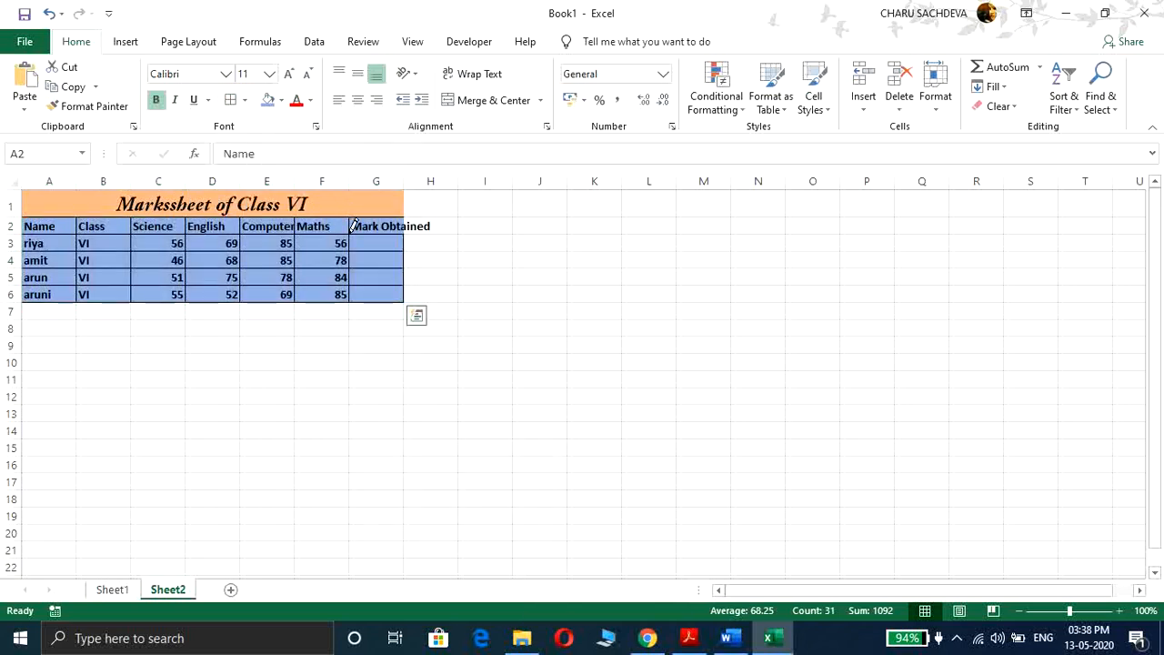
Step: Undo the borders, bold text and blue fill on the table range
{"action": "key", "text": "ctrl+z"}
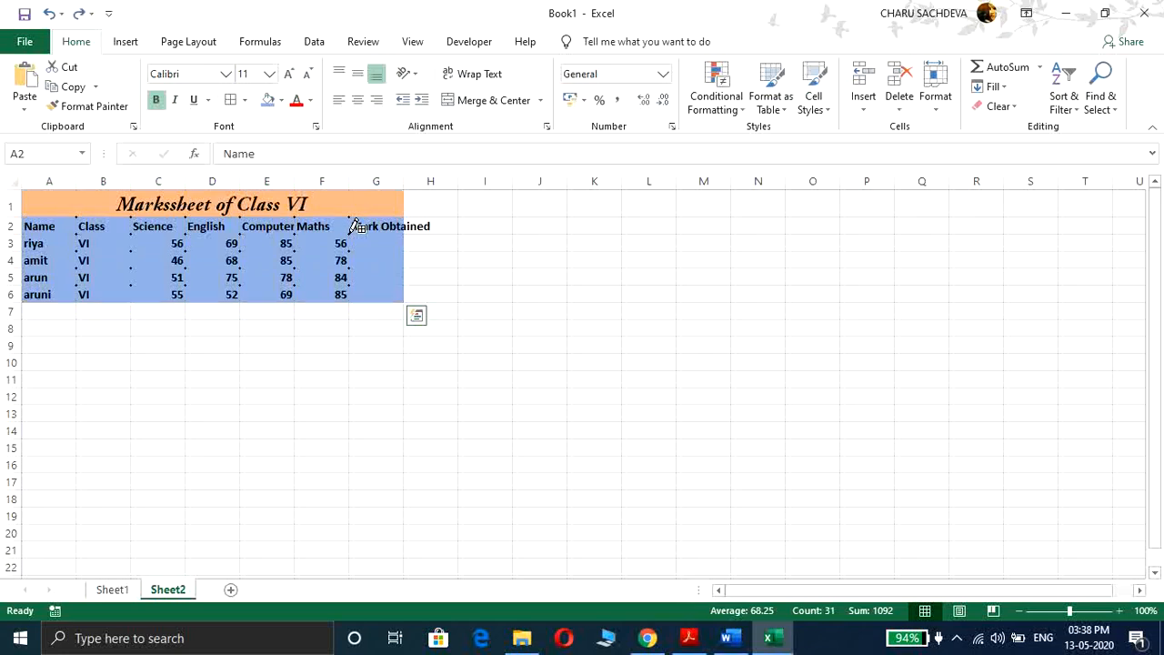
{"action": "key", "text": "ctrl+z"}
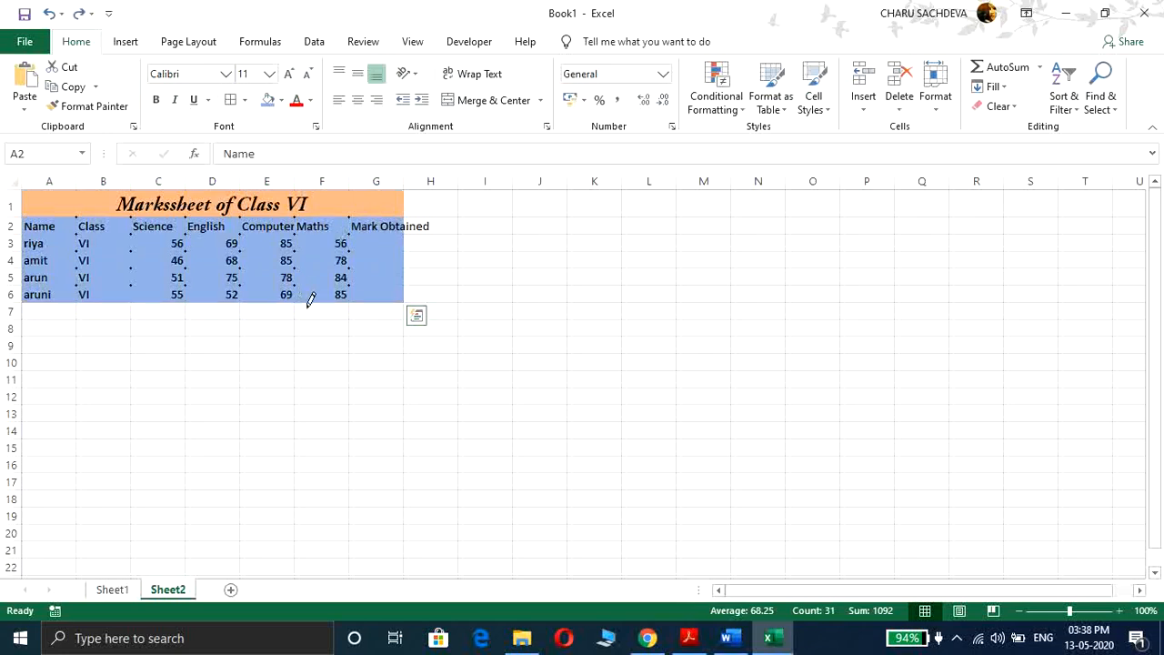
{"action": "left_click", "coordinate": [308, 306]}
{"action": "key", "text": "Escape"}
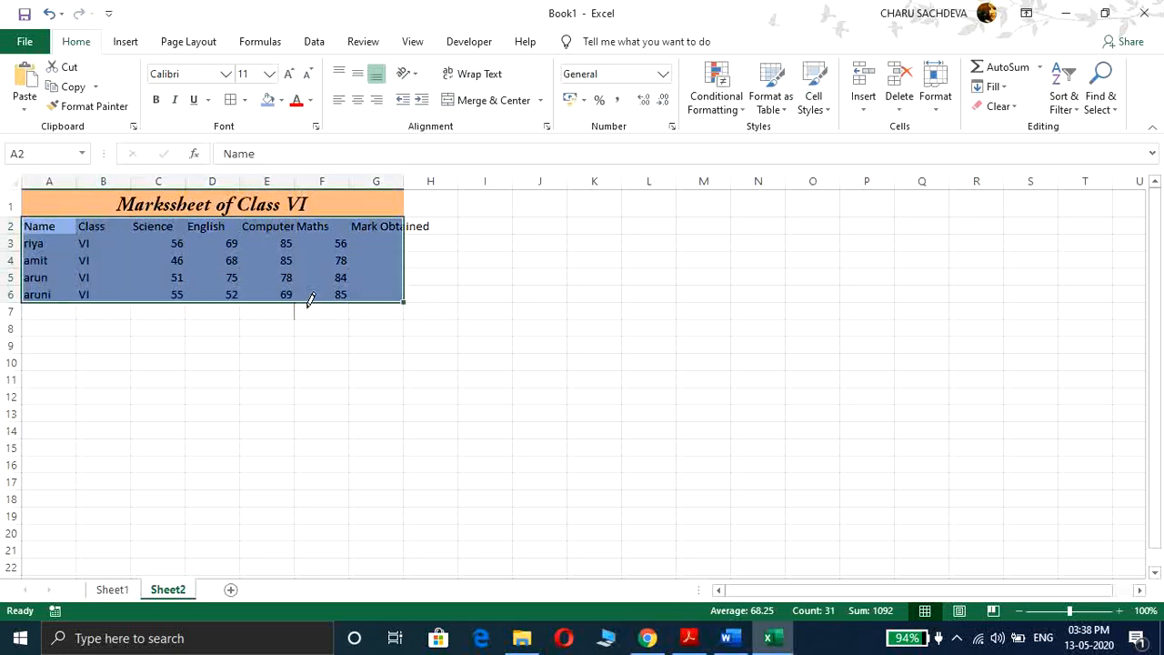
{"action": "key", "text": "ctrl+z"}
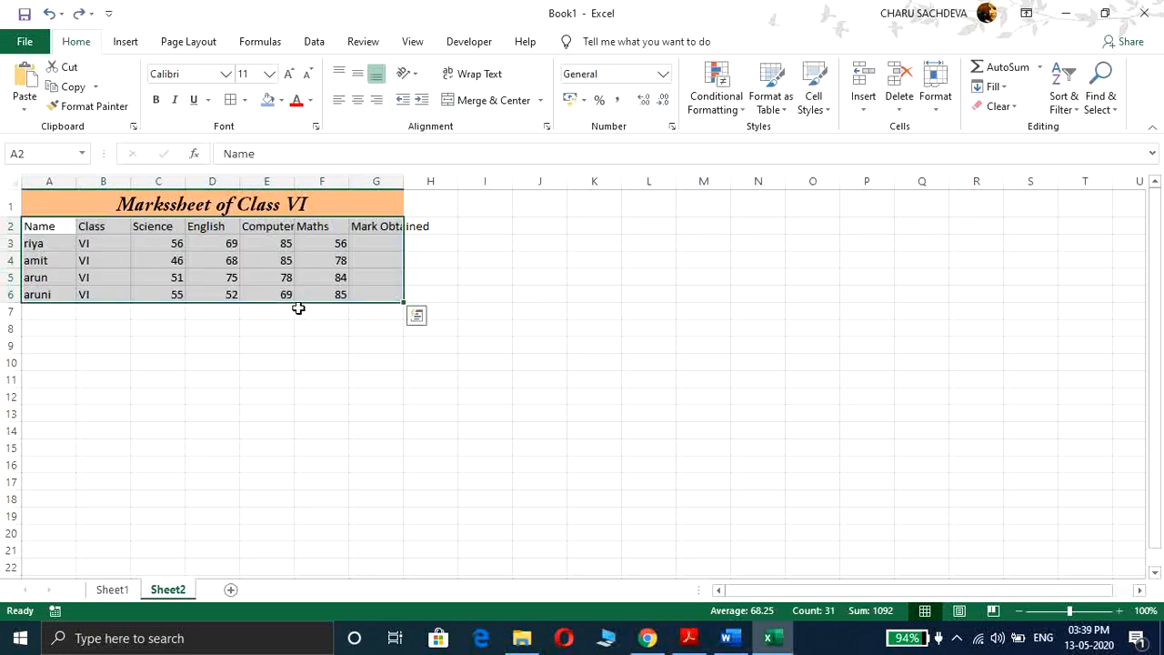
Step: Choose a purple border line colour and draw an outline border around the table A2:G6
{"action": "left_click", "coordinate": [245, 100]}
{"action": "mouse_move", "coordinate": [266, 496]}
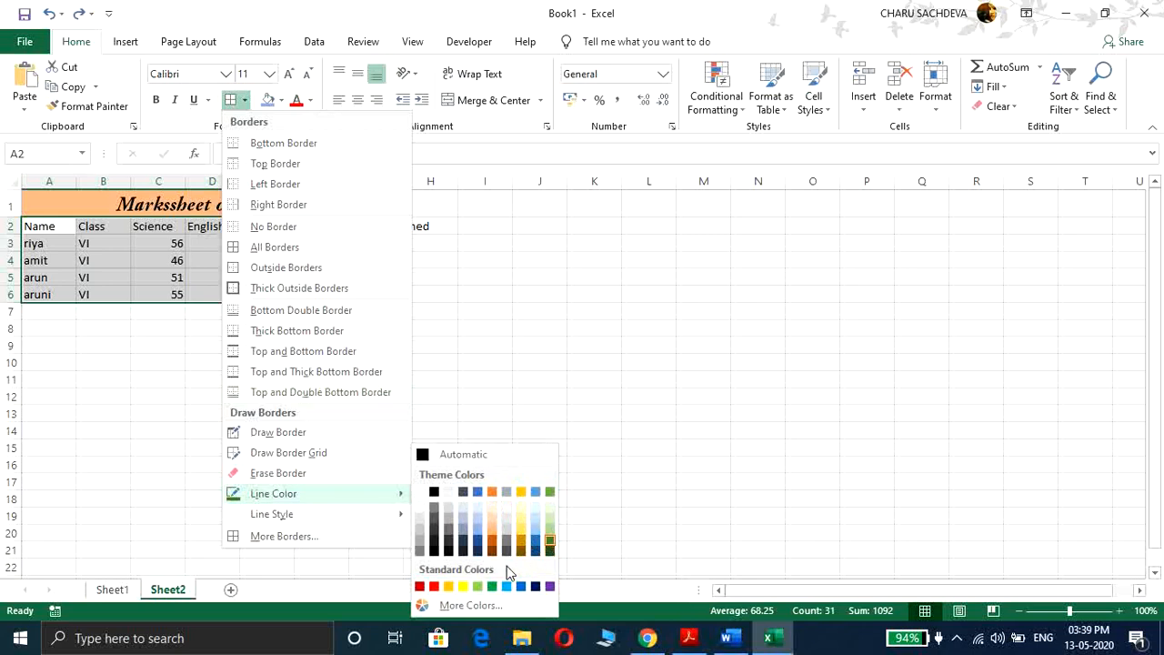
{"action": "left_click", "coordinate": [550, 586]}
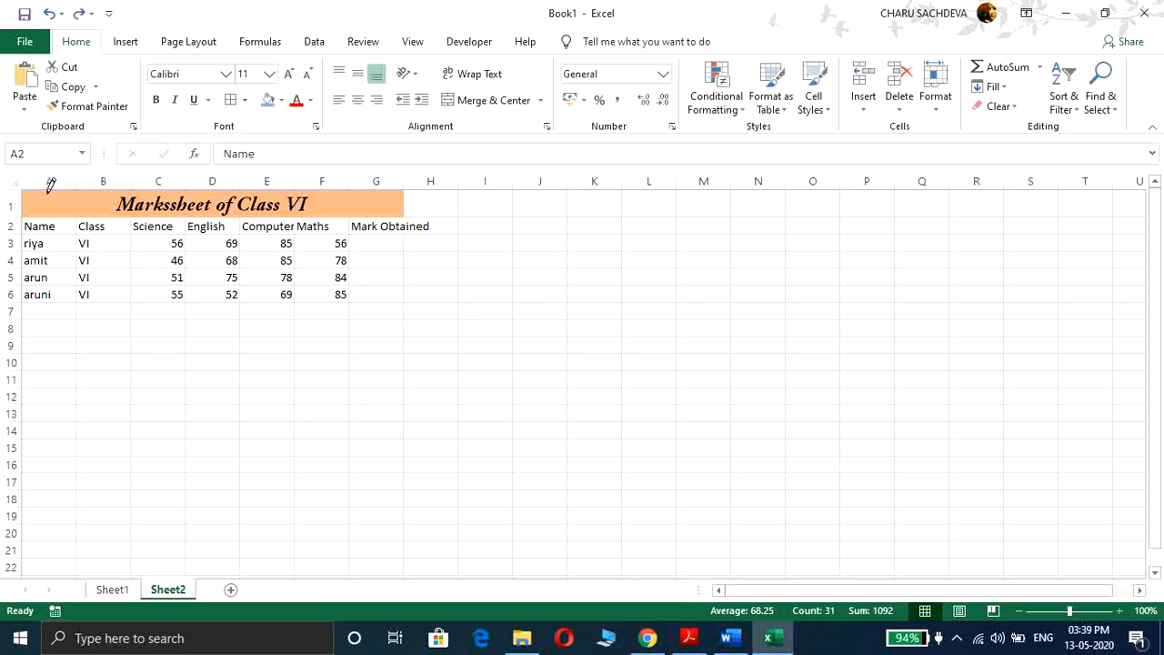
{"action": "mouse_move", "coordinate": [47, 214]}
{"action": "left_mouse_down"}
{"action": "mouse_move", "coordinate": [356, 224]}
{"action": "mouse_move", "coordinate": [380, 257]}
{"action": "mouse_move", "coordinate": [380, 288]}
{"action": "left_mouse_up"}
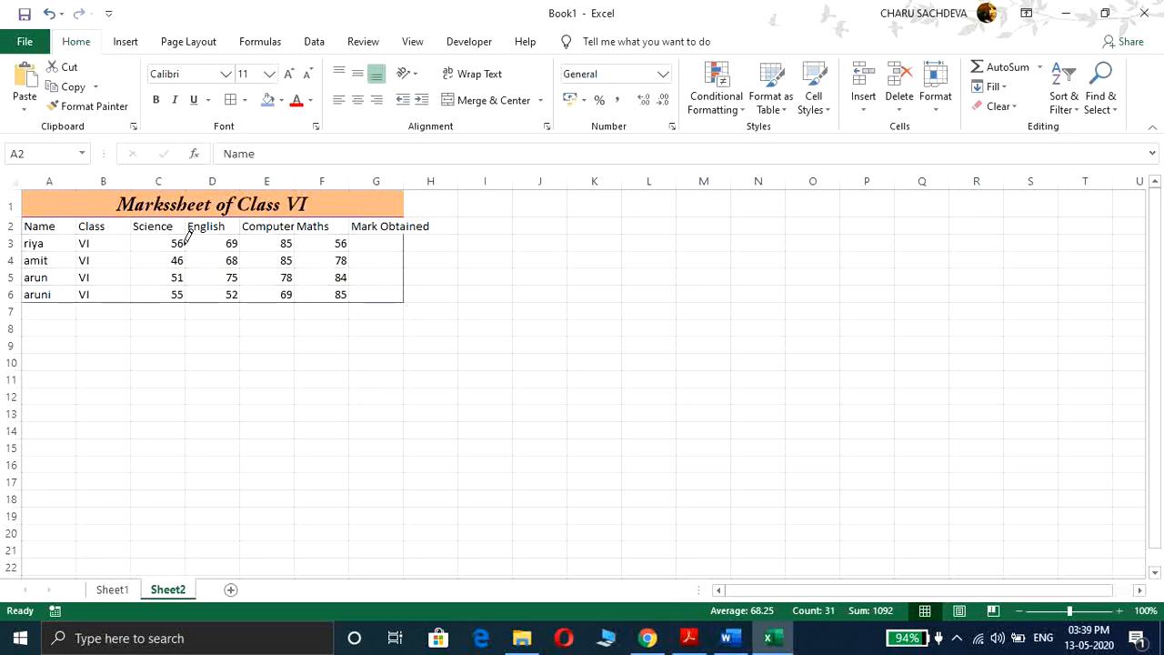
Step: Draw the inner vertical and horizontal purple border lines across the table grid
{"action": "left_click_drag", "start_coordinate": [104, 211], "coordinate": [100, 289]}
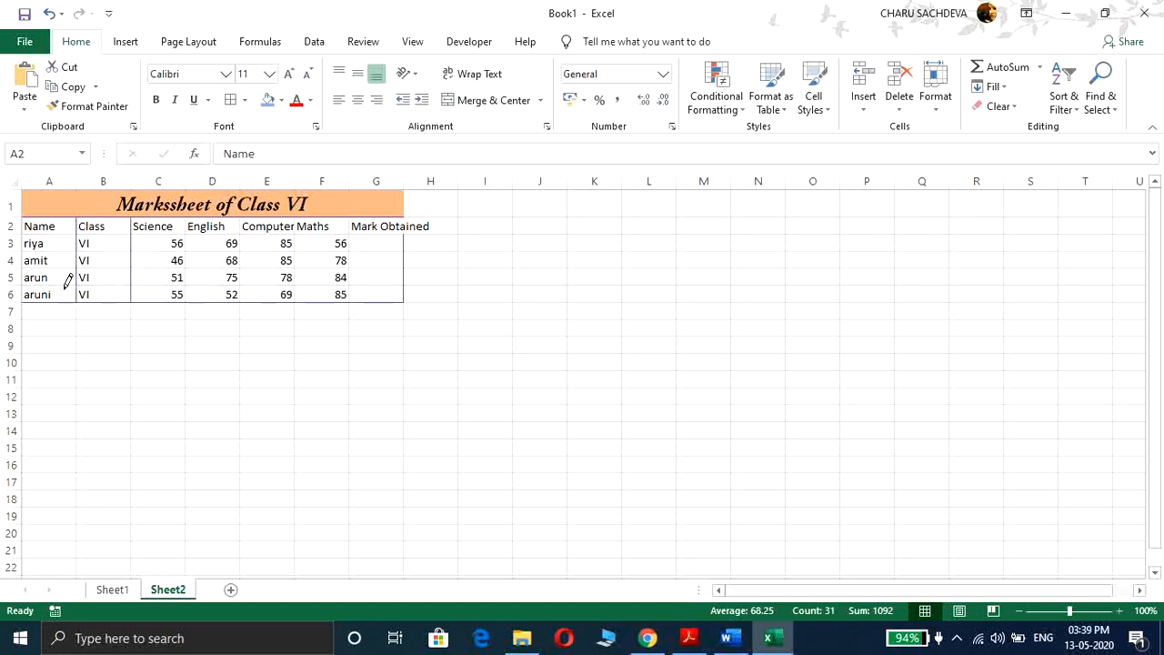
{"action": "left_click_drag", "start_coordinate": [42, 237], "coordinate": [363, 242]}
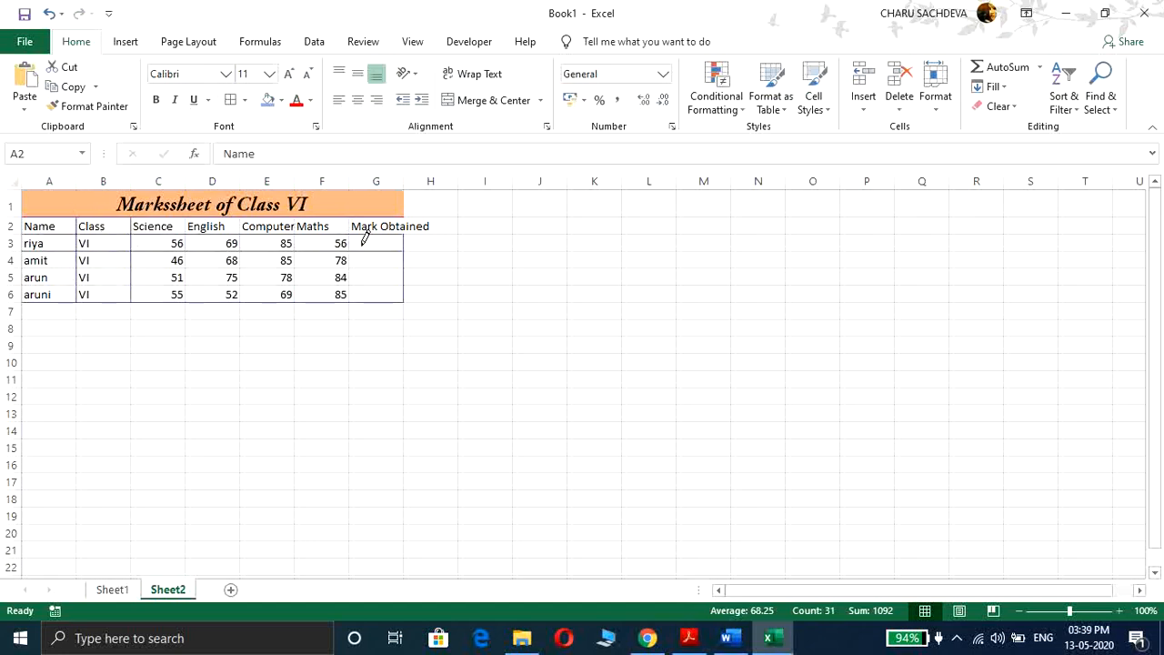
{"action": "left_click_drag", "start_coordinate": [52, 224], "coordinate": [256, 234]}
{"action": "mouse_move", "coordinate": [39, 264]}
{"action": "left_mouse_down"}
{"action": "mouse_move", "coordinate": [214, 258]}
{"action": "mouse_move", "coordinate": [379, 285]}
{"action": "mouse_move", "coordinate": [377, 262]}
{"action": "left_mouse_up"}
{"action": "mouse_move", "coordinate": [61, 283]}
{"action": "left_mouse_down"}
{"action": "mouse_move", "coordinate": [324, 265]}
{"action": "mouse_move", "coordinate": [382, 278]}
{"action": "mouse_move", "coordinate": [188, 288]}
{"action": "mouse_move", "coordinate": [251, 283]}
{"action": "left_mouse_up"}
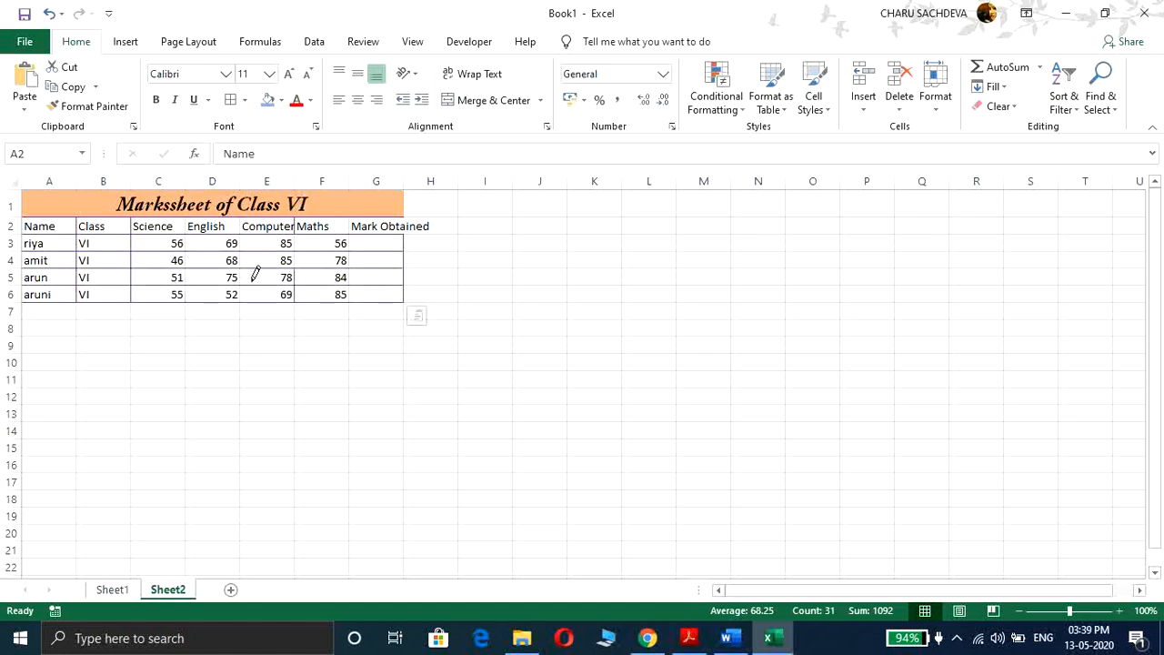
{"action": "left_click_drag", "start_coordinate": [222, 224], "coordinate": [223, 296]}
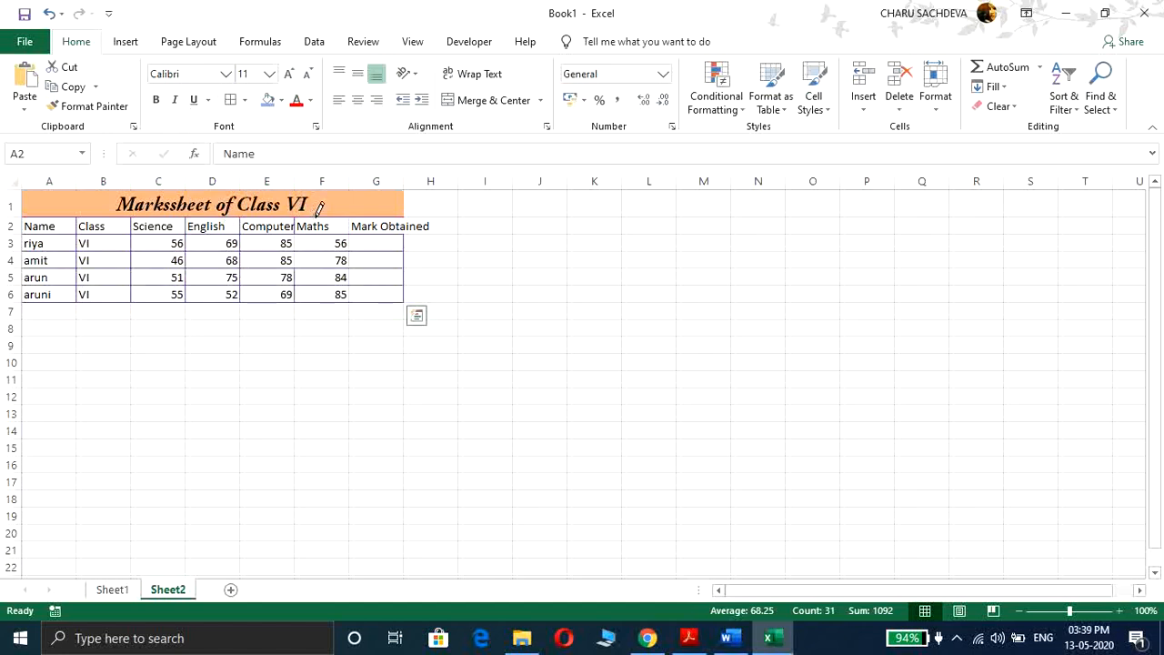
{"action": "left_click_drag", "start_coordinate": [315, 219], "coordinate": [315, 293]}
{"action": "left_click_drag", "start_coordinate": [377, 223], "coordinate": [379, 296]}
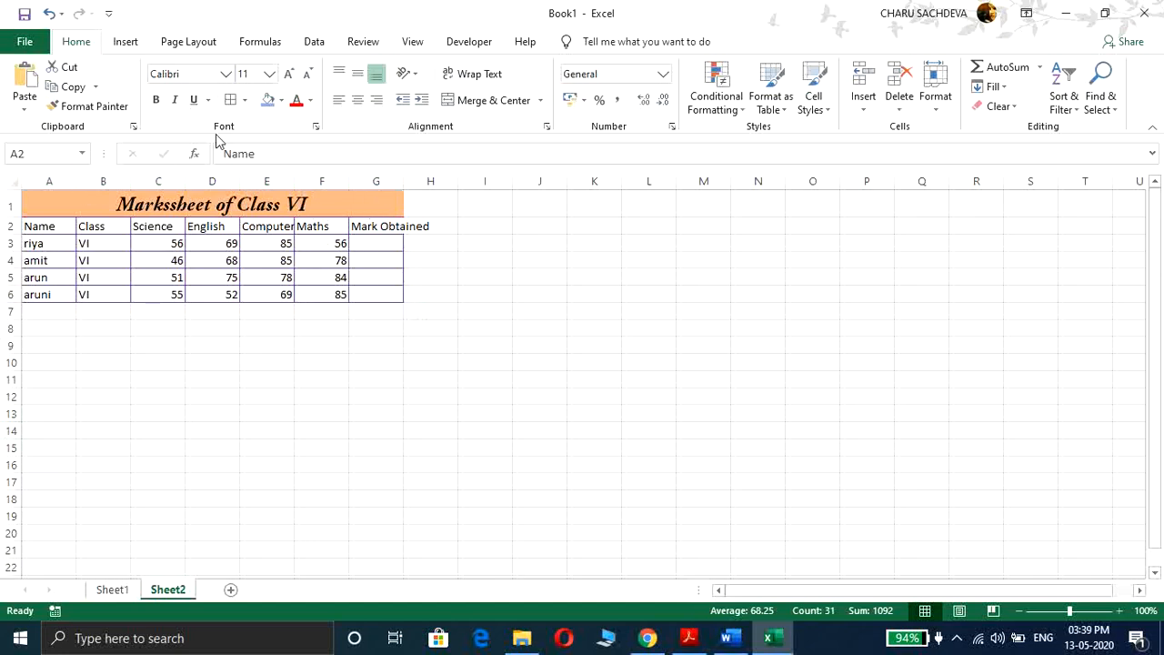
Step: Leave border drawing and widen column G to fit the Mark Obtained header
{"action": "key", "text": "ctrl+shift+End"}
{"action": "left_click", "coordinate": [268, 310]}
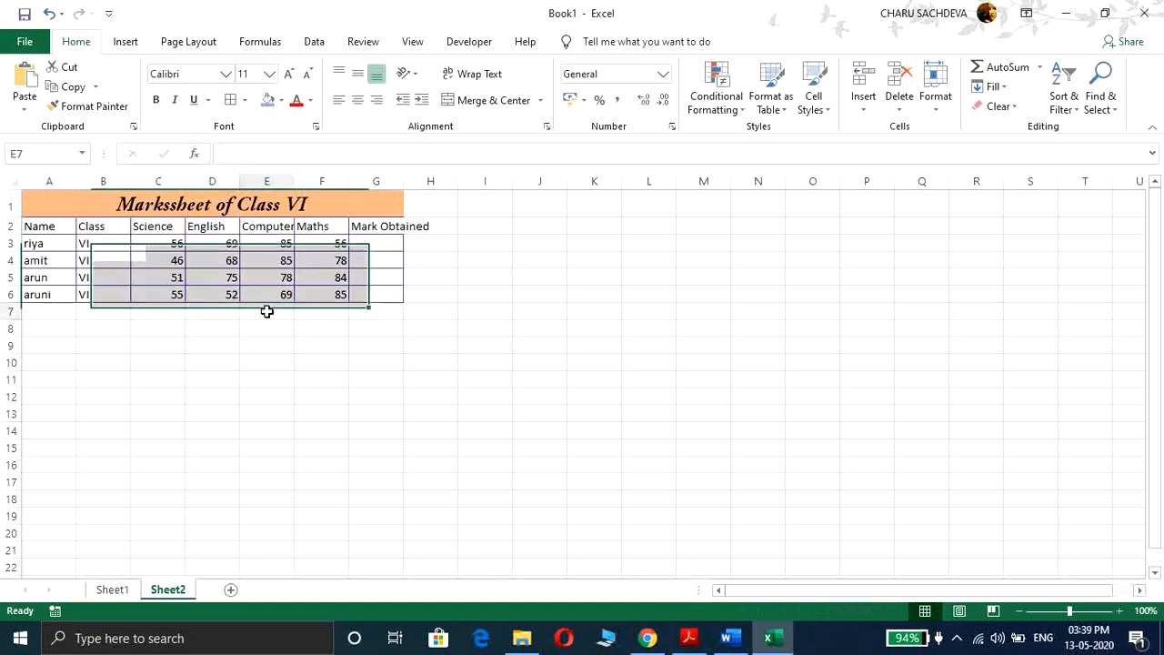
{"action": "left_click", "coordinate": [249, 239]}
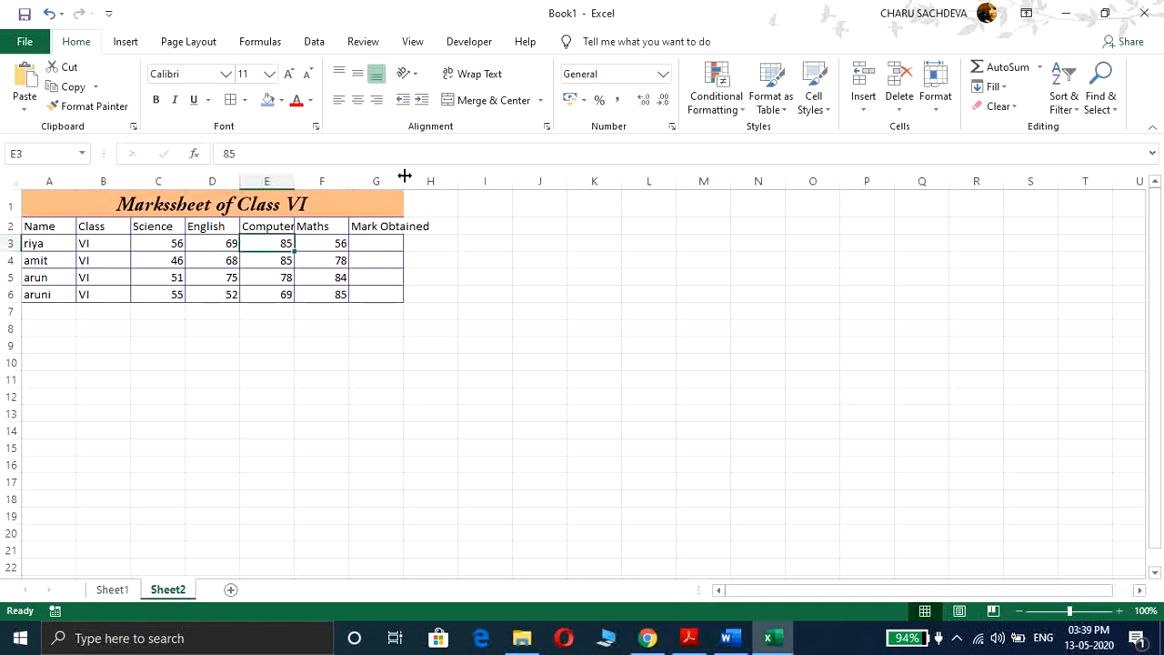
{"action": "left_click_drag", "start_coordinate": [403, 181], "coordinate": [460, 182]}
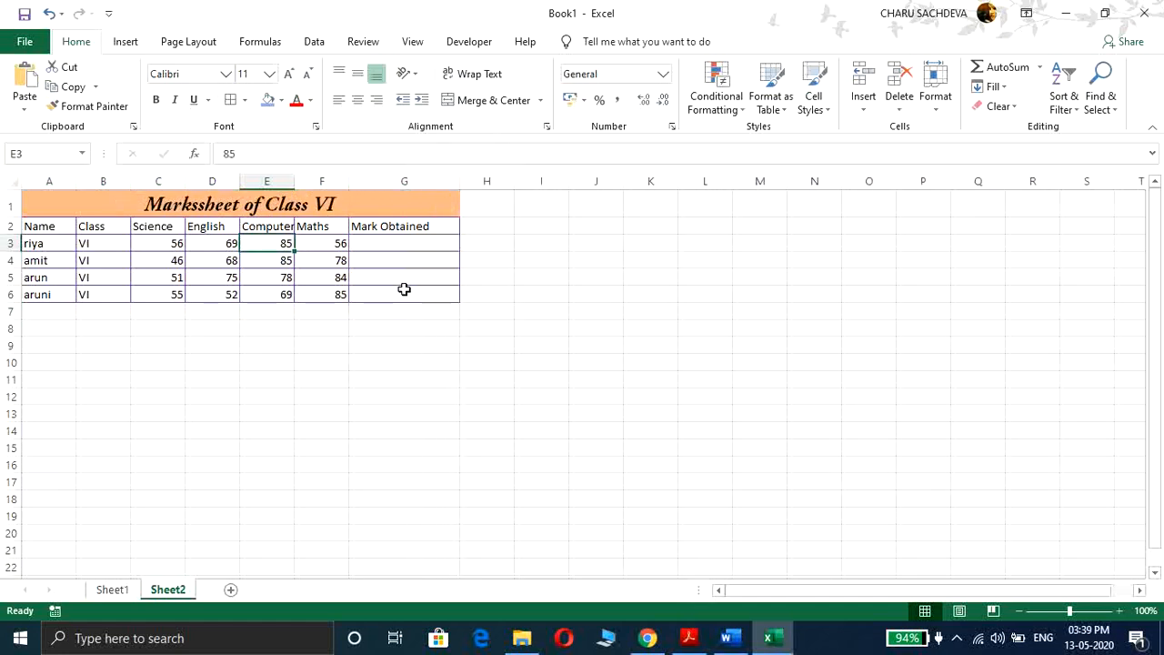
Step: Enter a formula in G3 adding the Science, English, Computer and Maths marks, =C3+D3+E3+F3
{"action": "left_click", "coordinate": [421, 240]}
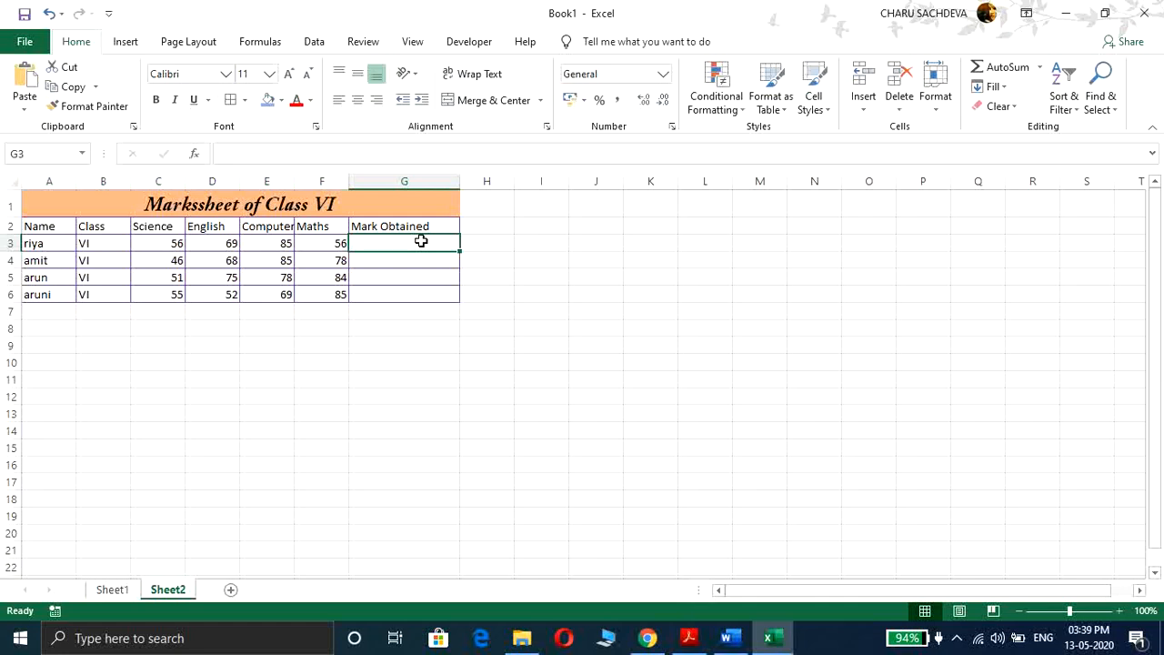
{"action": "type", "text": "="}
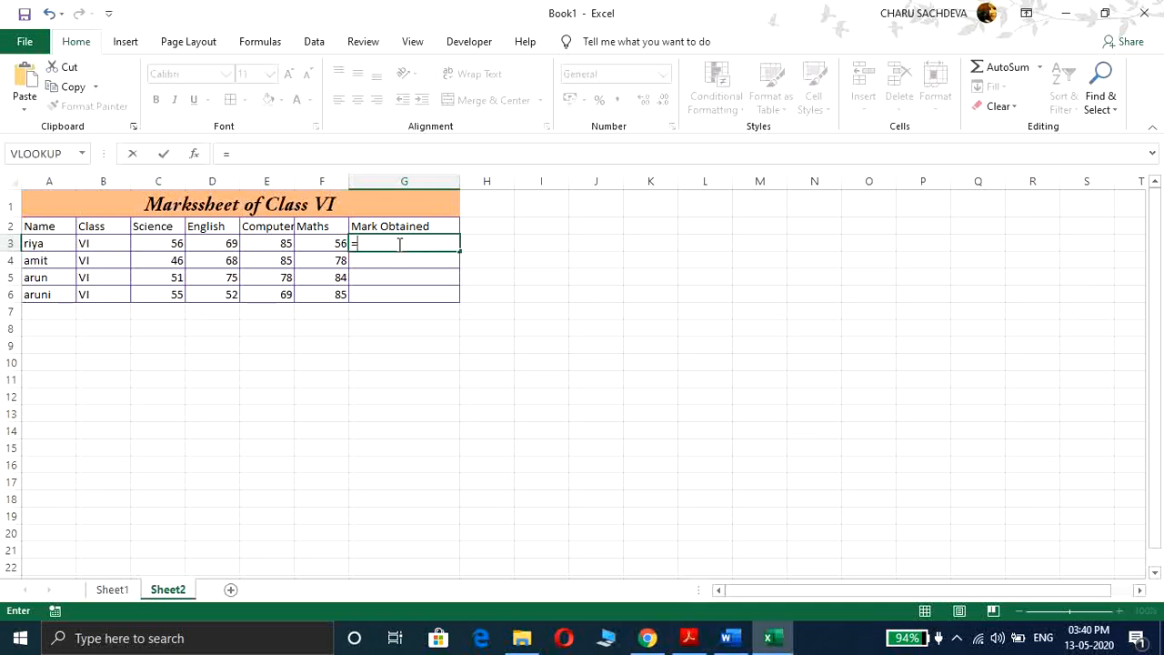
{"action": "left_click", "coordinate": [163, 243]}
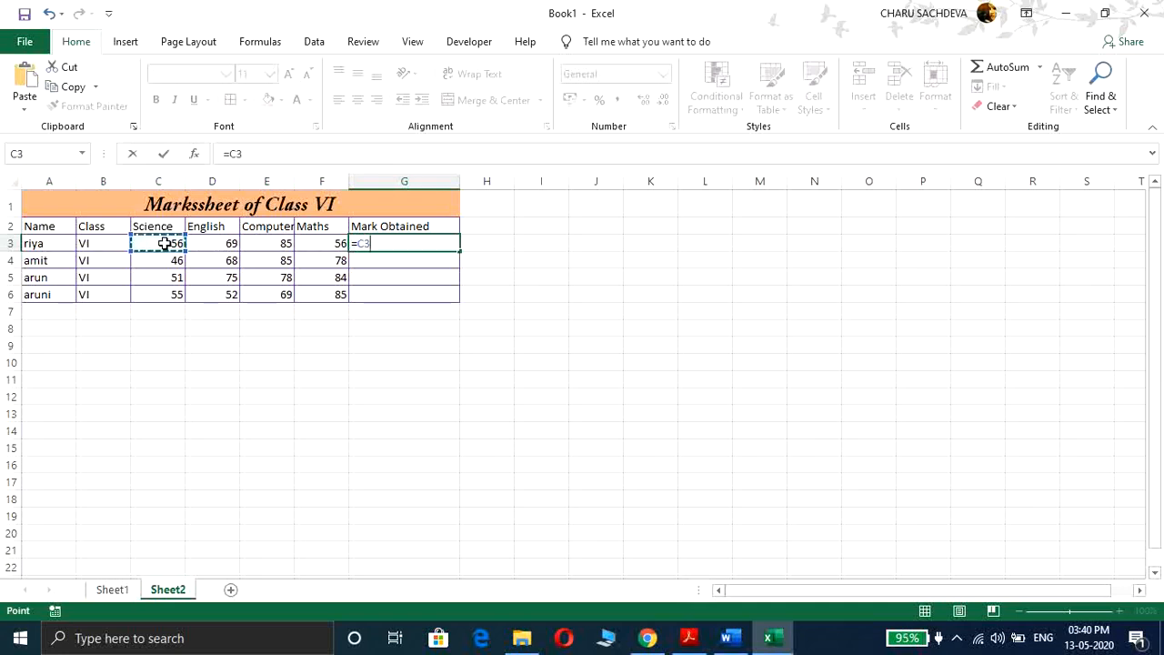
{"action": "type", "text": "+"}
{"action": "left_click", "coordinate": [204, 243]}
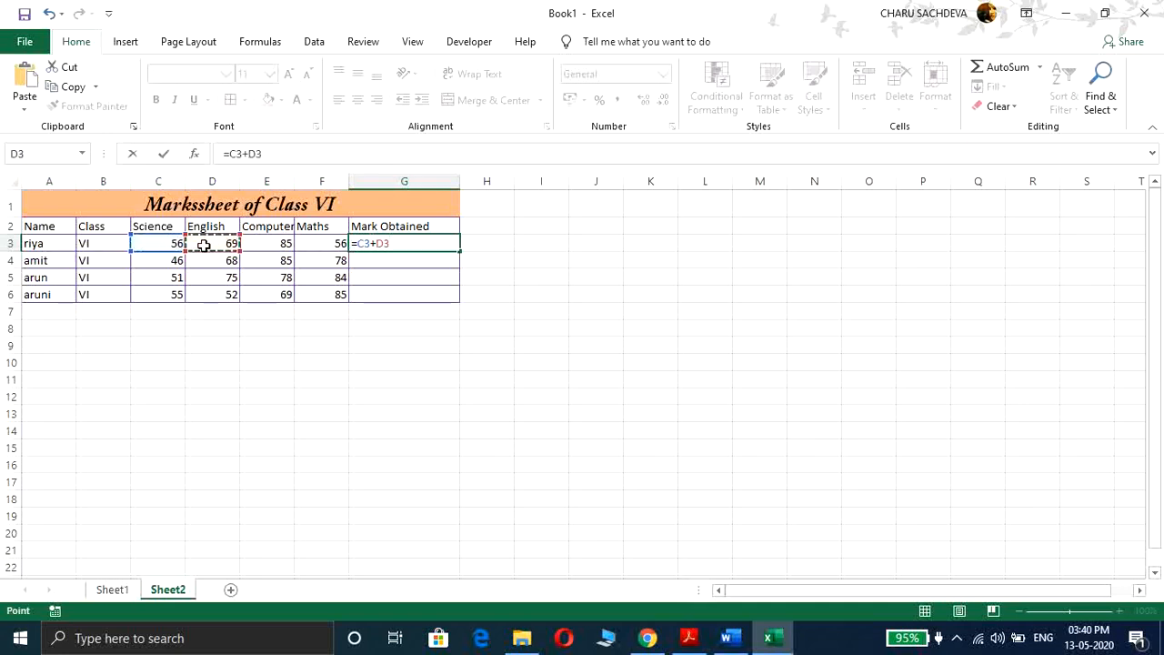
{"action": "type", "text": "+"}
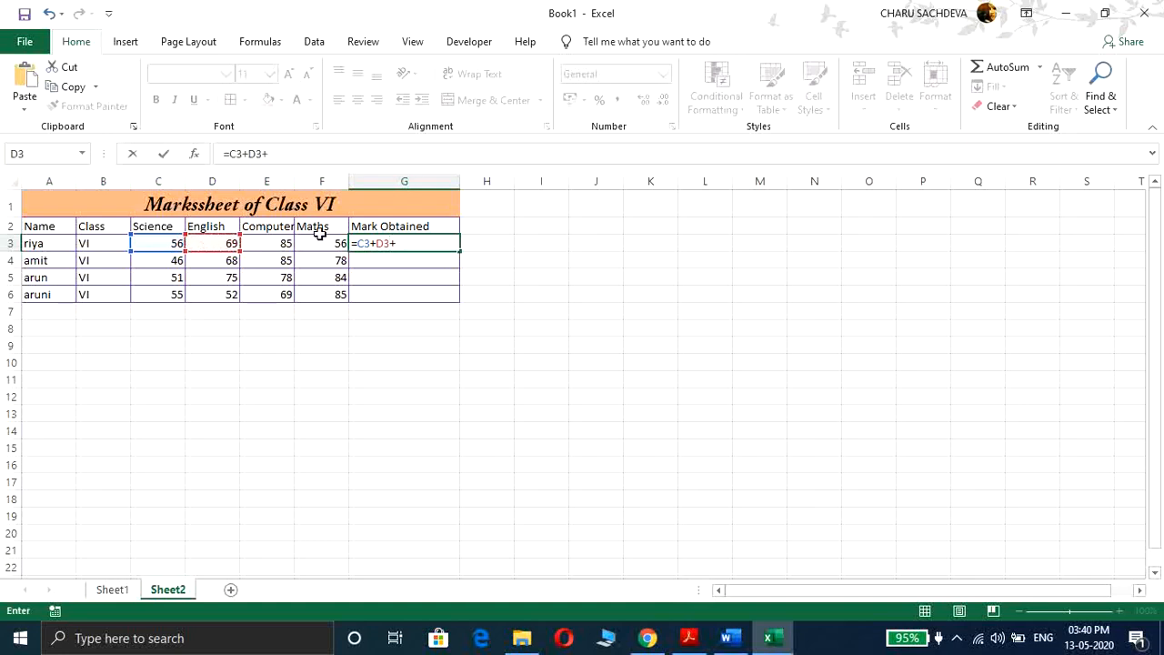
{"action": "left_click", "coordinate": [269, 247]}
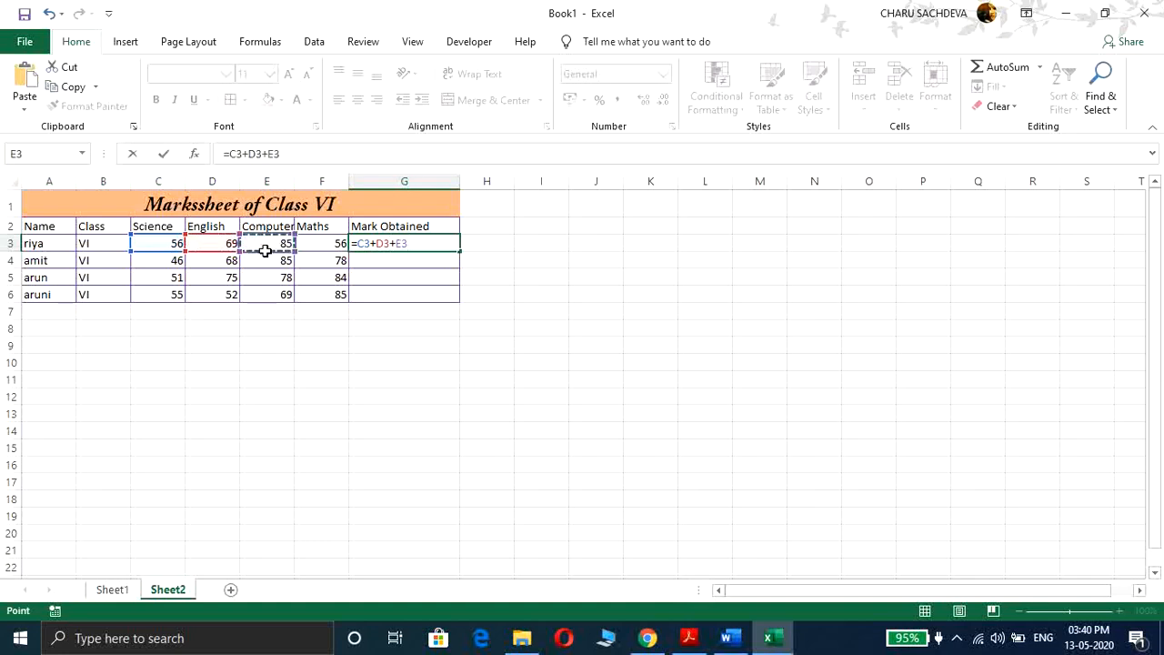
{"action": "type", "text": "+"}
{"action": "left_click", "coordinate": [307, 244]}
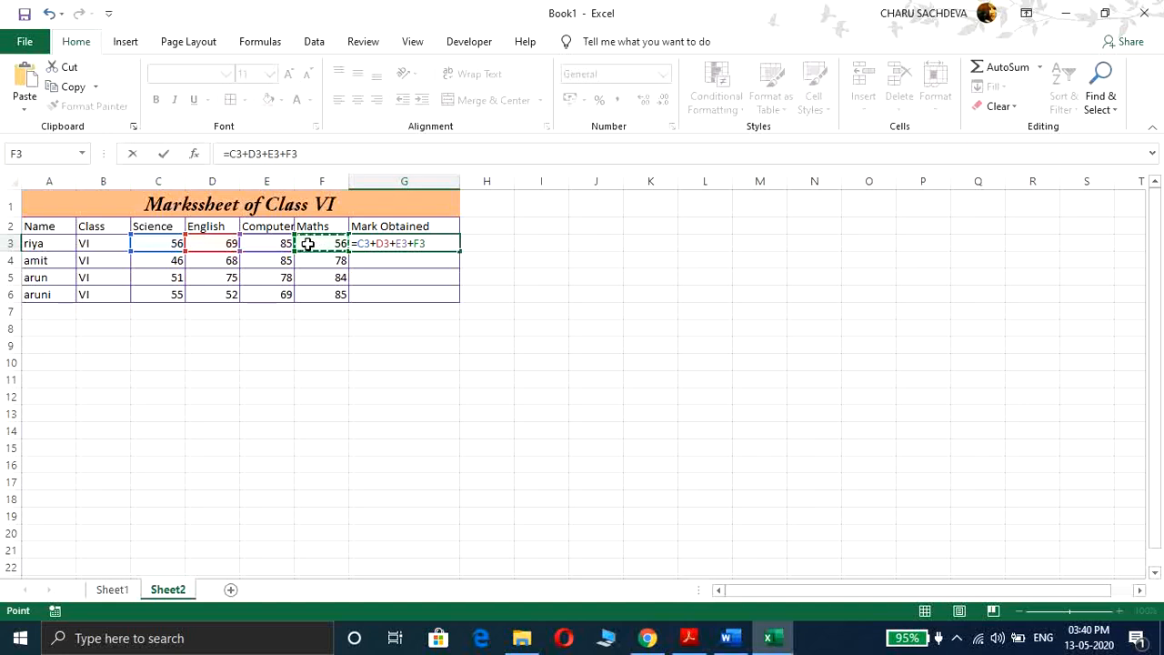
{"action": "key", "text": "Return"}
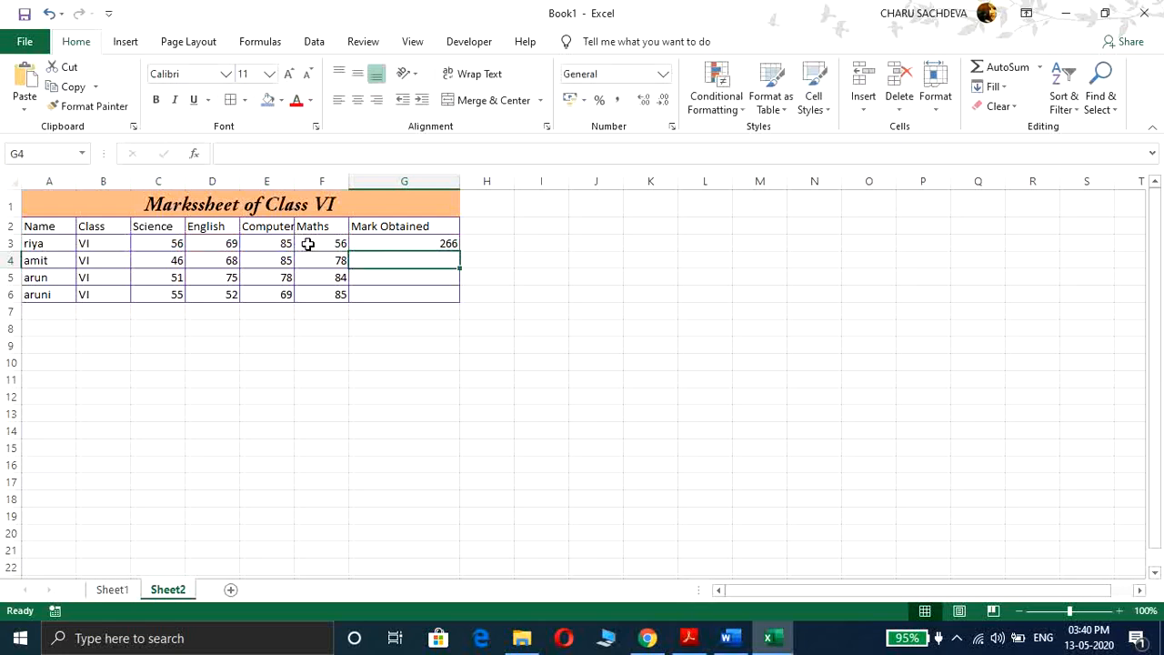
Step: Add the label Auto Fill in cell J2
{"action": "key", "text": "Up"}
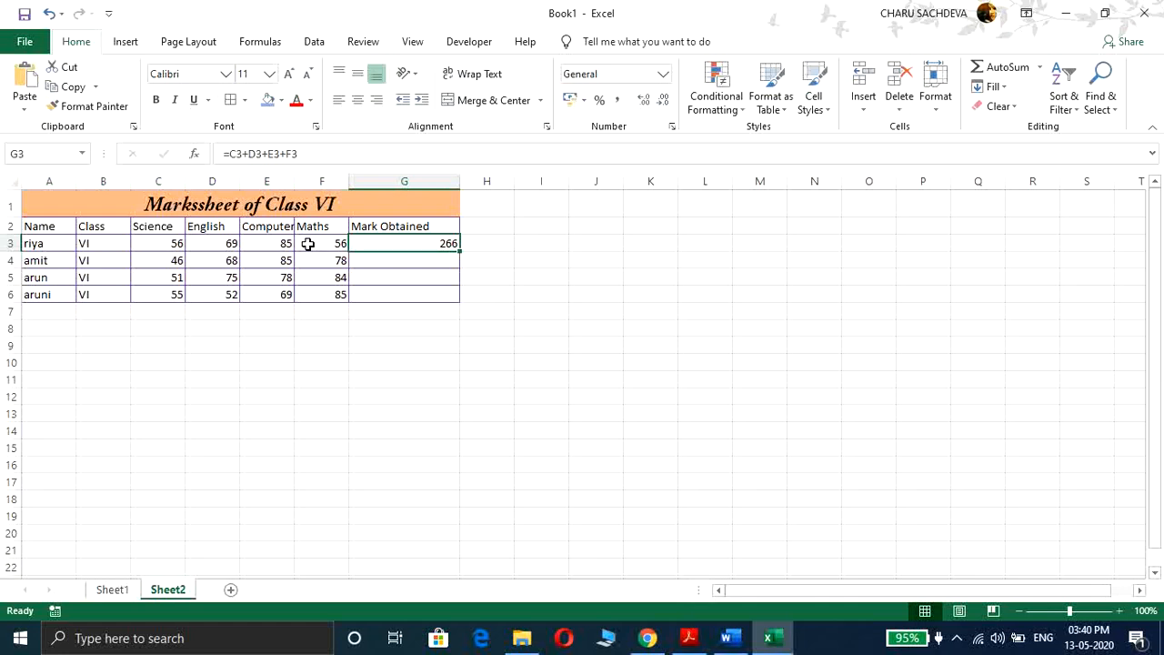
{"action": "key", "text": "Down"}
{"action": "key", "text": "Up"}
{"action": "left_click", "coordinate": [615, 225]}
{"action": "type", "text": "A"}
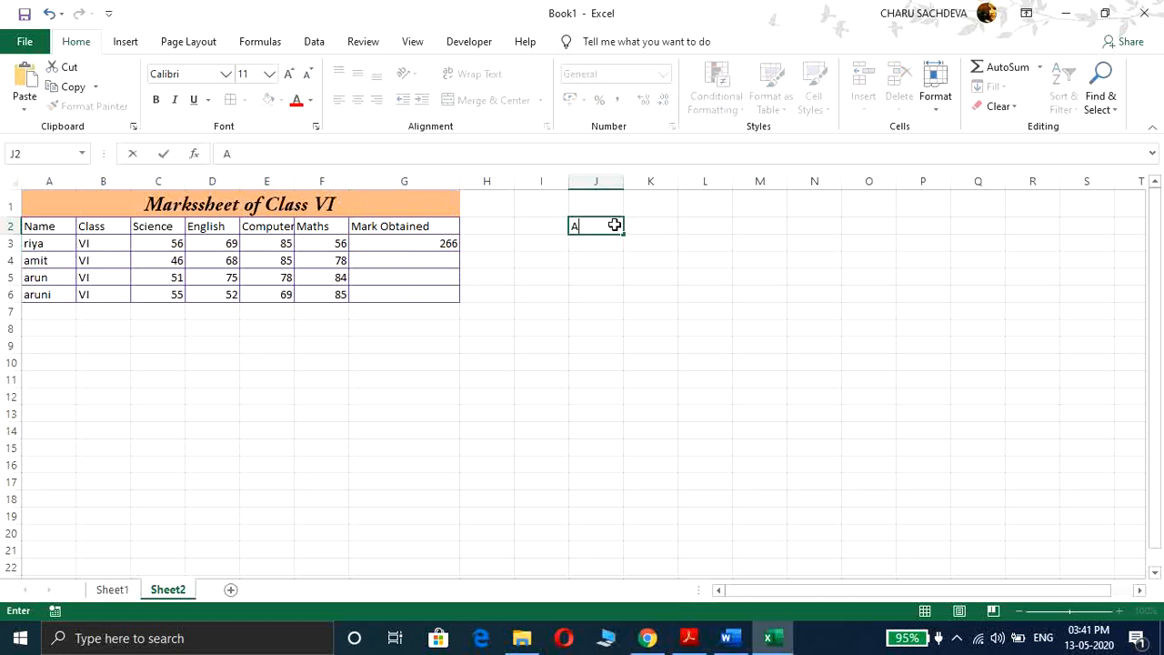
{"action": "type", "text": "uto Fill"}
Step: Auto fill the total formula from G3 down to G6
{"action": "left_click", "coordinate": [429, 244]}
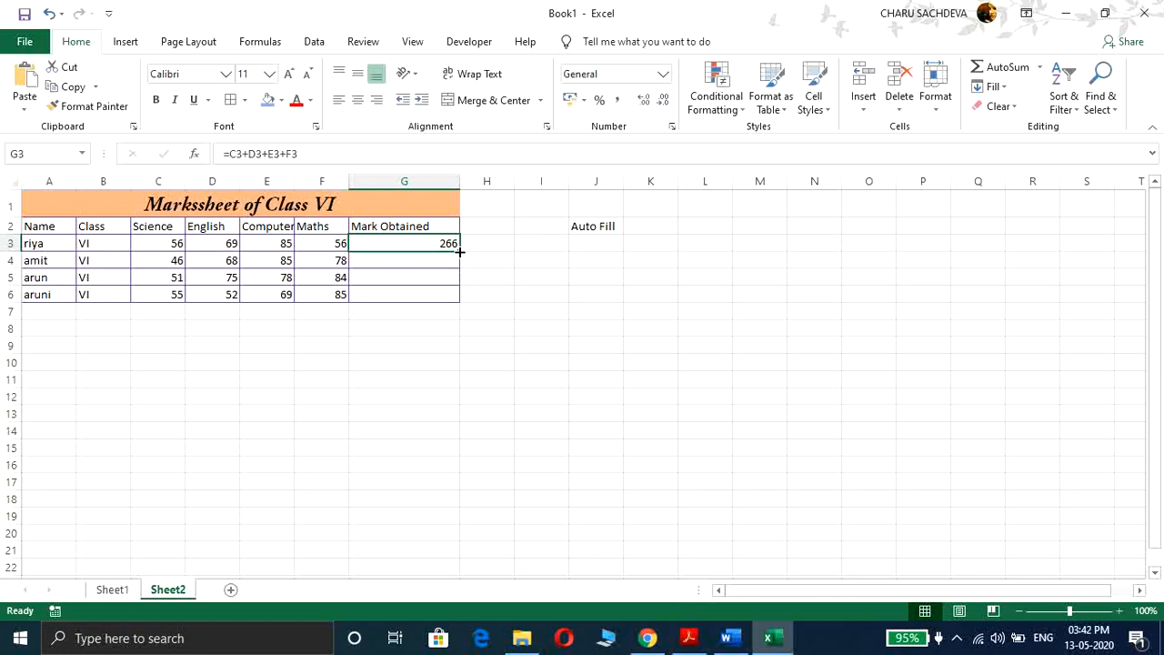
{"action": "left_click_drag", "start_coordinate": [461, 252], "coordinate": [460, 307]}
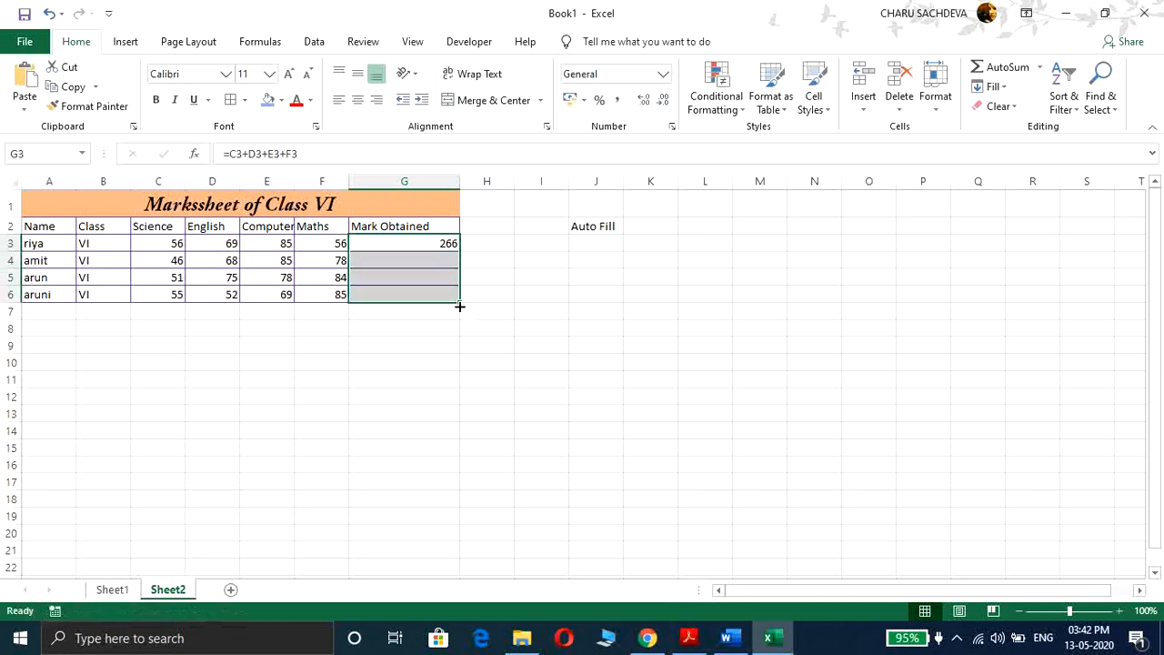
{"action": "left_click", "coordinate": [436, 262]}
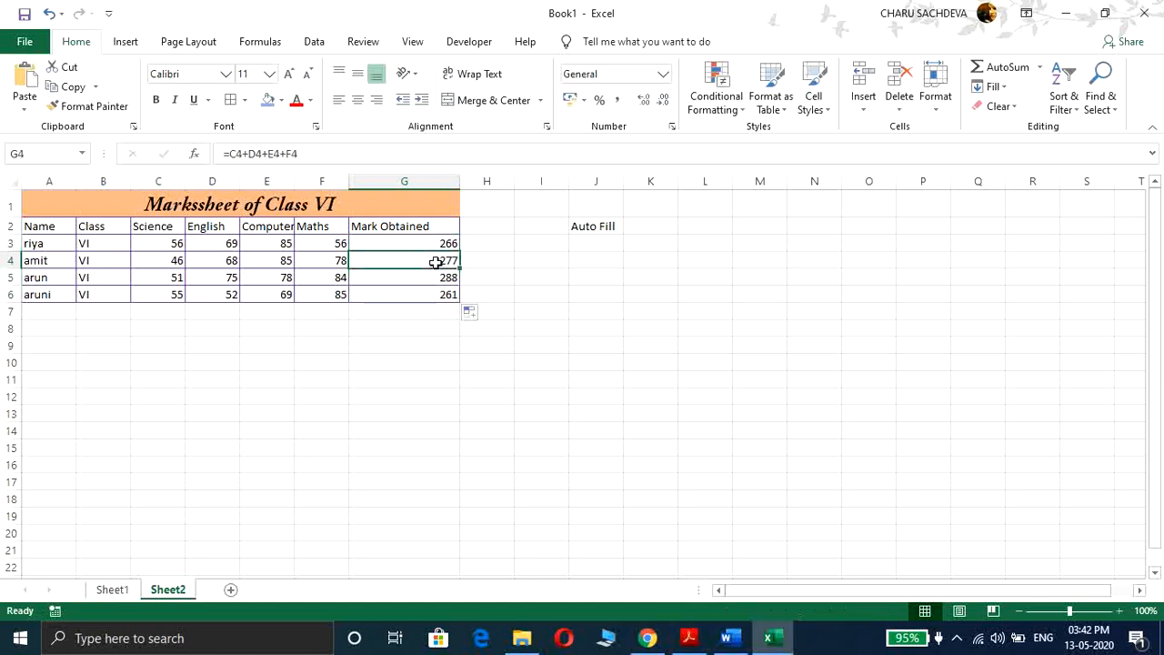
Step: Step through the Mark Obtained cells G3 to G6 to inspect their copied formulas
{"action": "key", "text": "Down"}
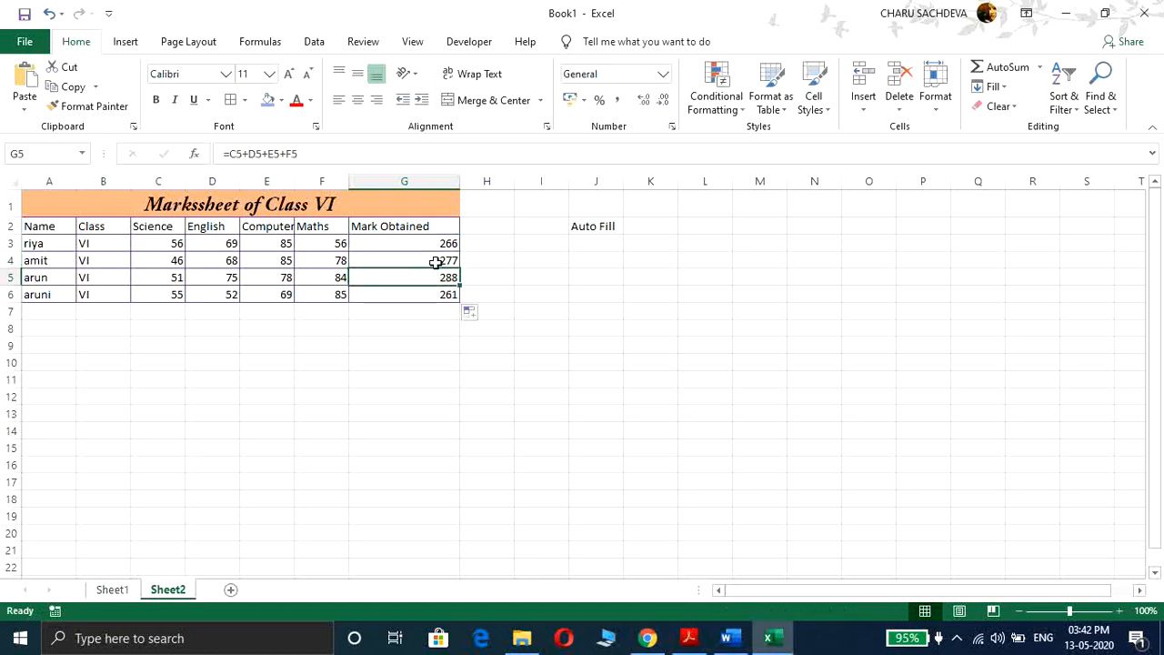
{"action": "key", "text": "Up"}
{"action": "key", "text": "Down"}
{"action": "key", "text": "Down"}
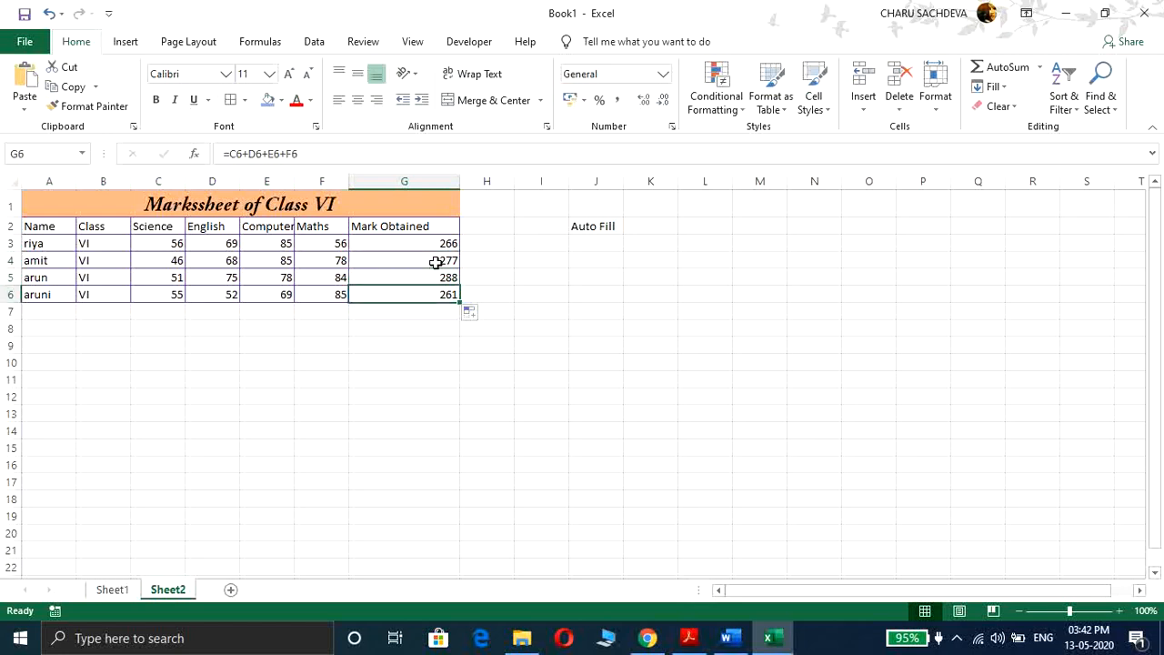
{"action": "key", "text": "Up"}
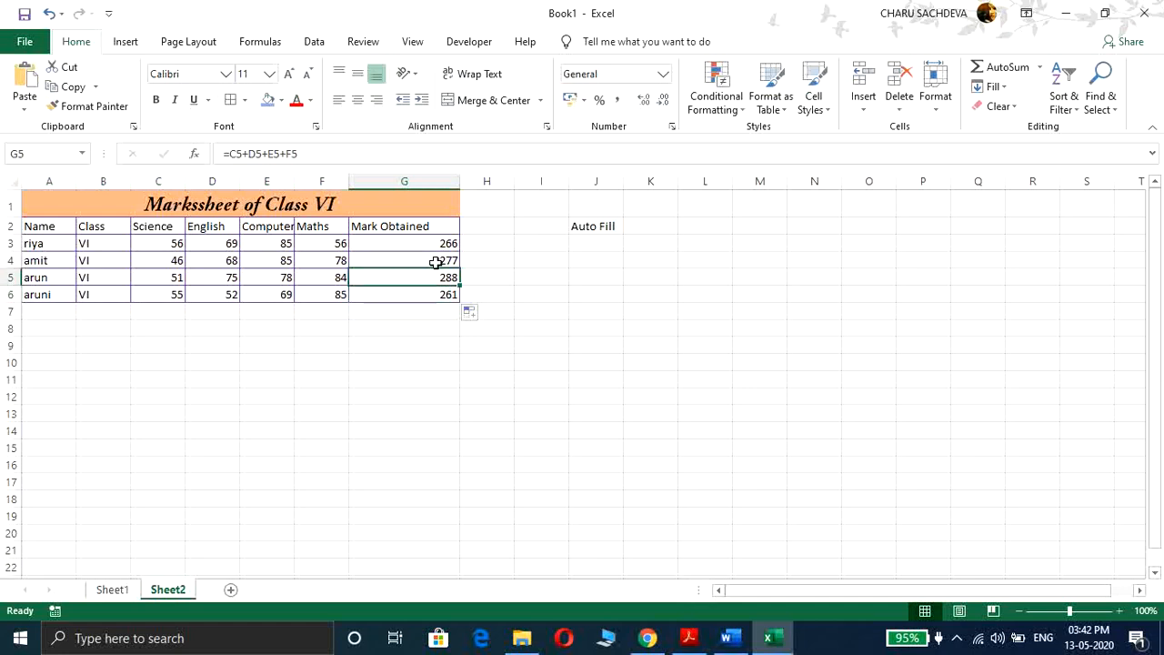
{"action": "key", "text": "Up"}
{"action": "key", "text": "Up"}
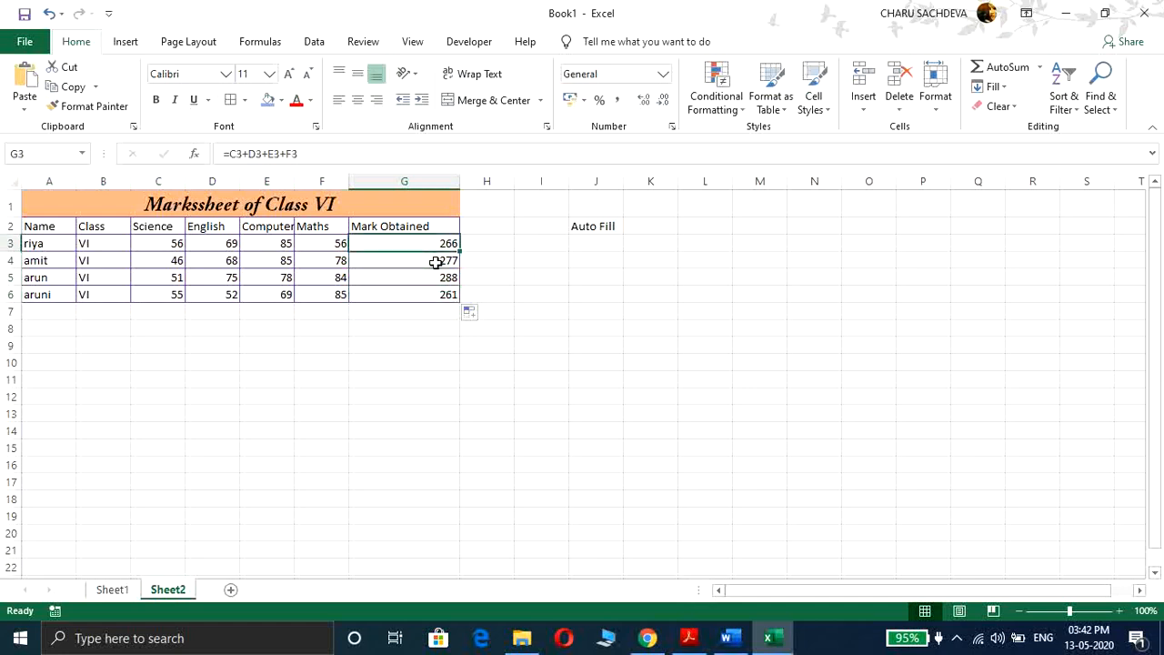
{"action": "key", "text": "Down"}
{"action": "key", "text": "Down"}
{"action": "key", "text": "Down"}
{"action": "key", "text": "Down"}
{"action": "key", "text": "Up"}
{"action": "key", "text": "Up"}
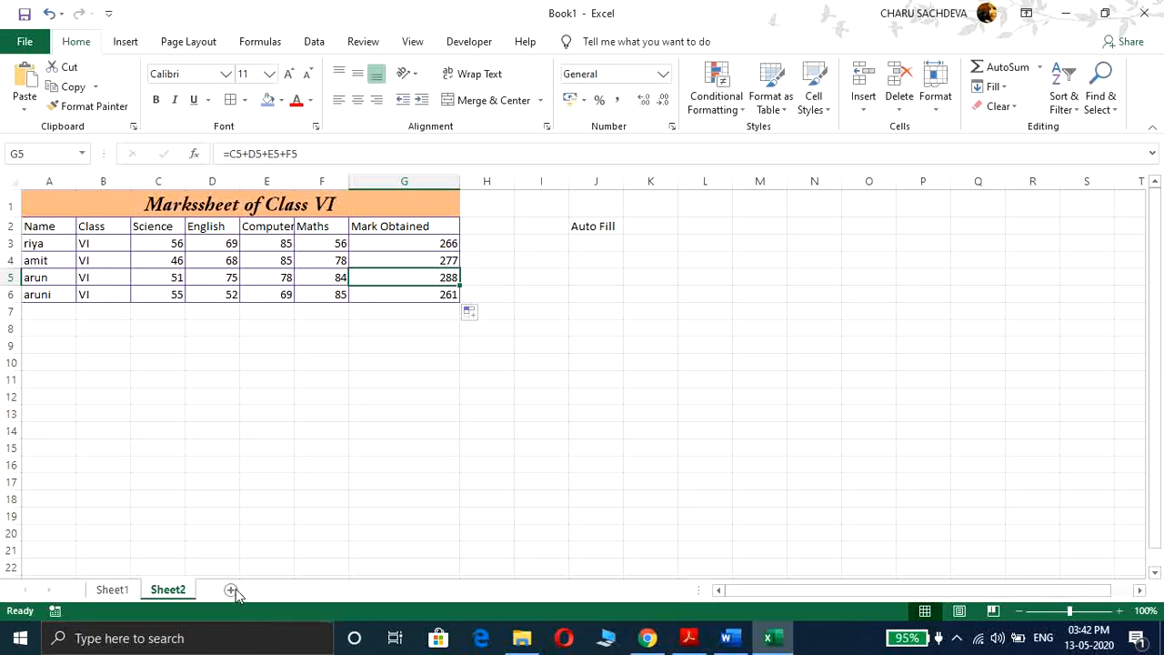
Step: Rename Sheet2 as Class VI
{"action": "double_click", "coordinate": [168, 591]}
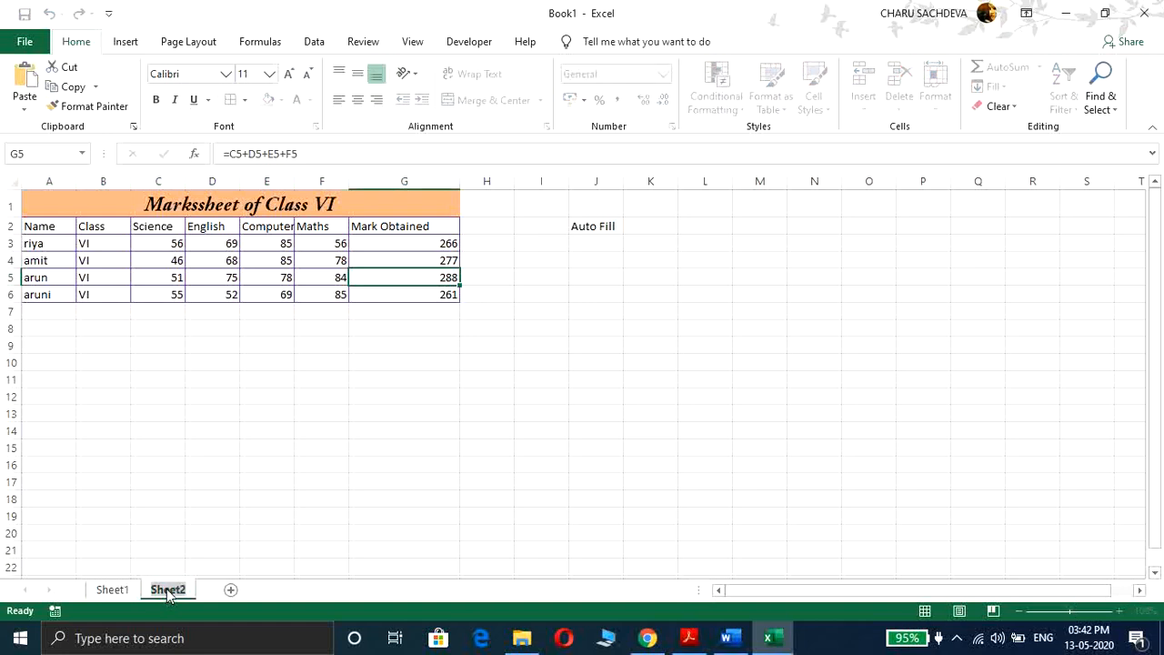
{"action": "type", "text": "Class"}
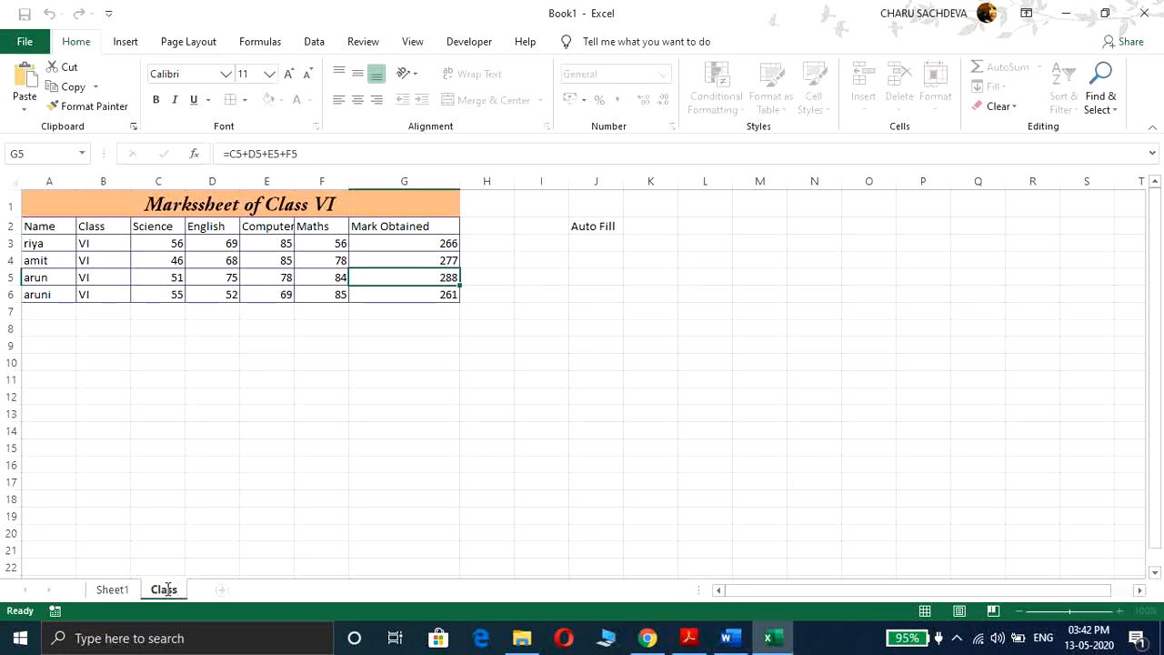
{"action": "type", "text": " VI"}
{"action": "key", "text": "Return"}
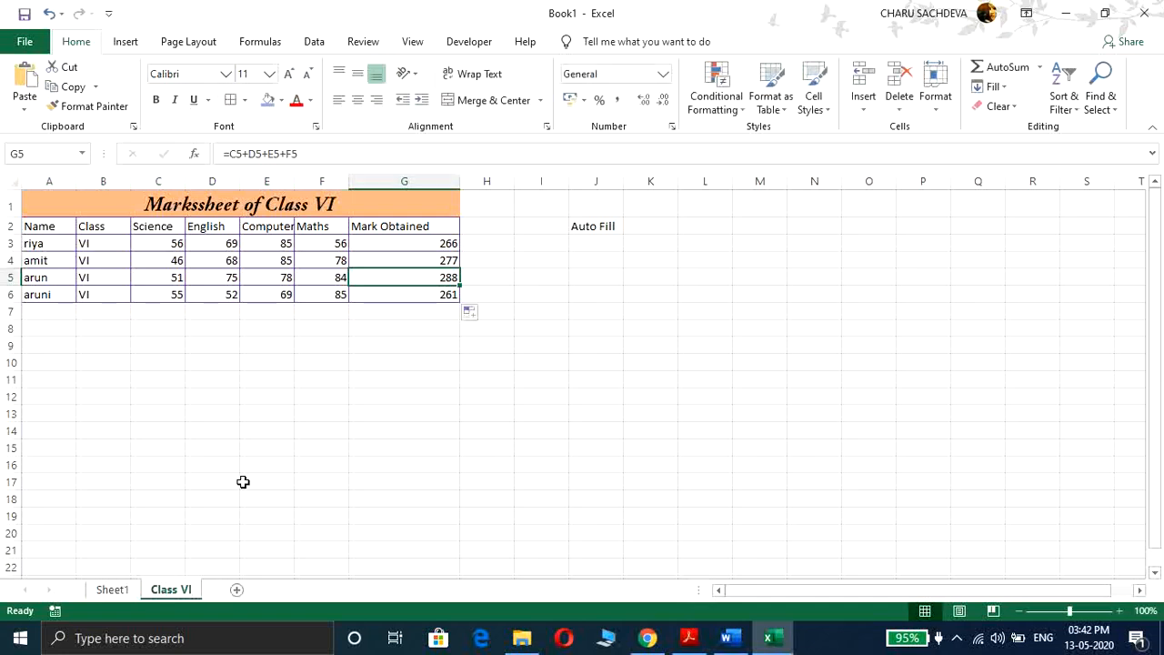
{"action": "left_click", "coordinate": [124, 592]}
{"action": "right_click", "coordinate": [156, 590]}
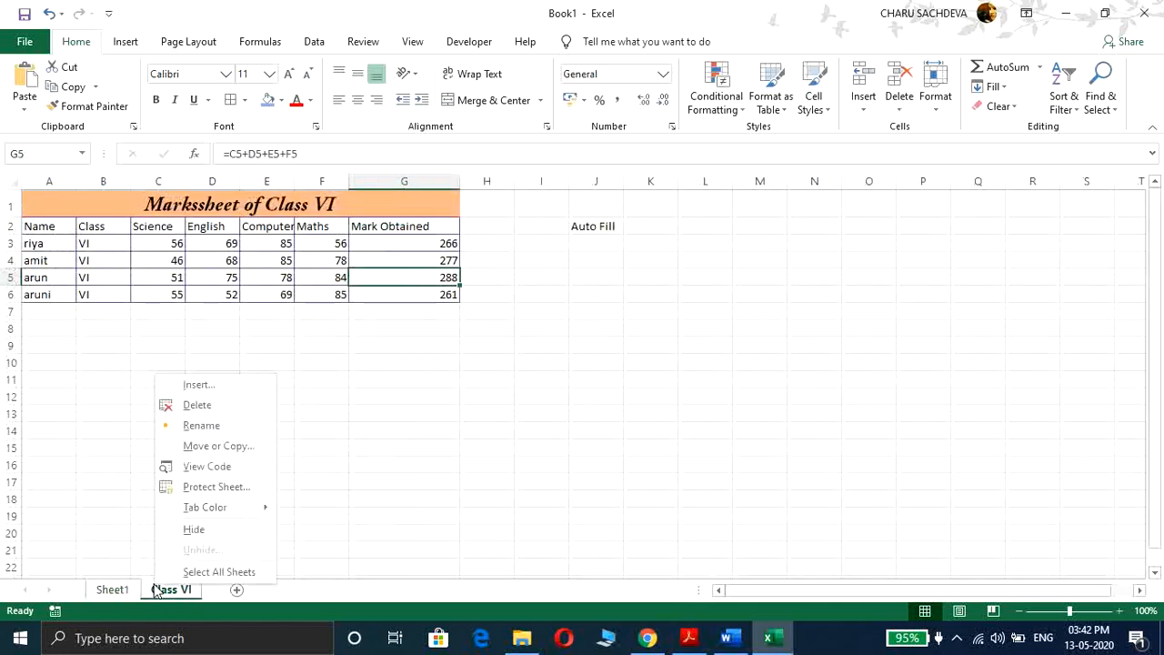
{"action": "left_click", "coordinate": [567, 464]}
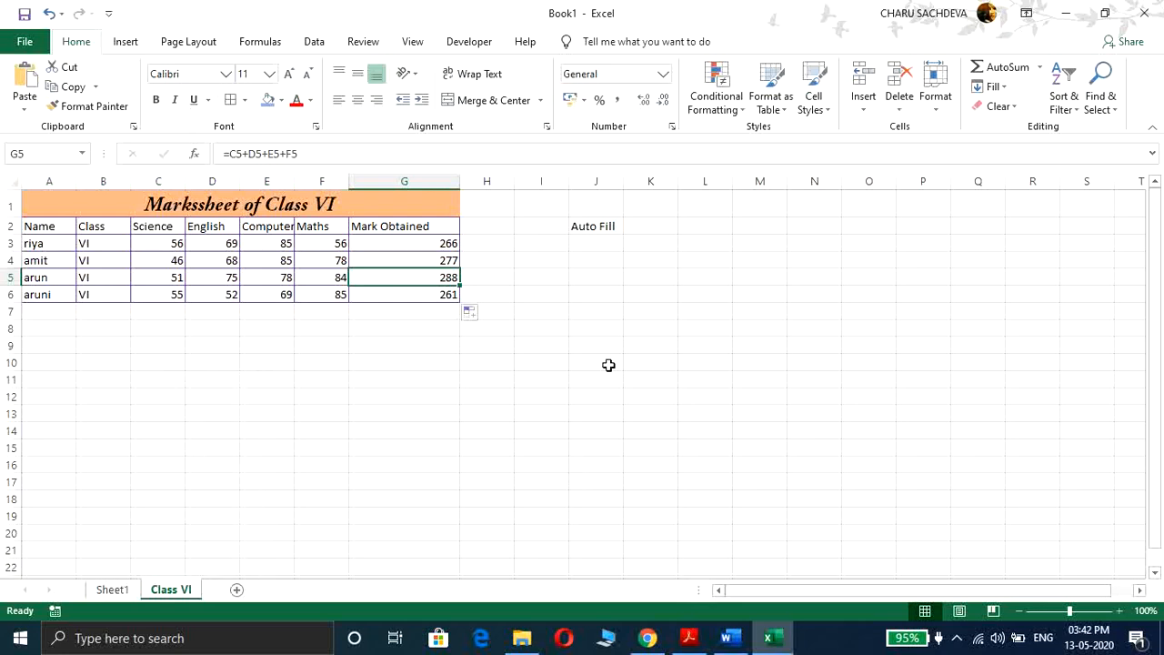
Step: Enter .xlsx in cell J3
{"action": "left_click", "coordinate": [599, 242]}
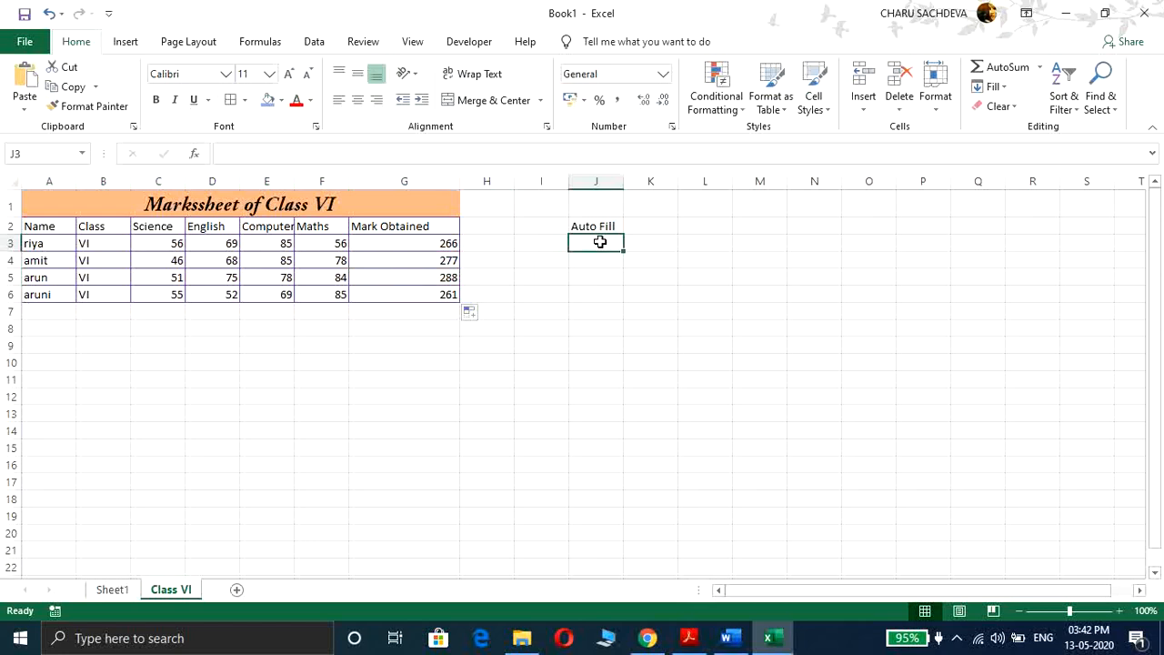
{"action": "type", "text": "x"}
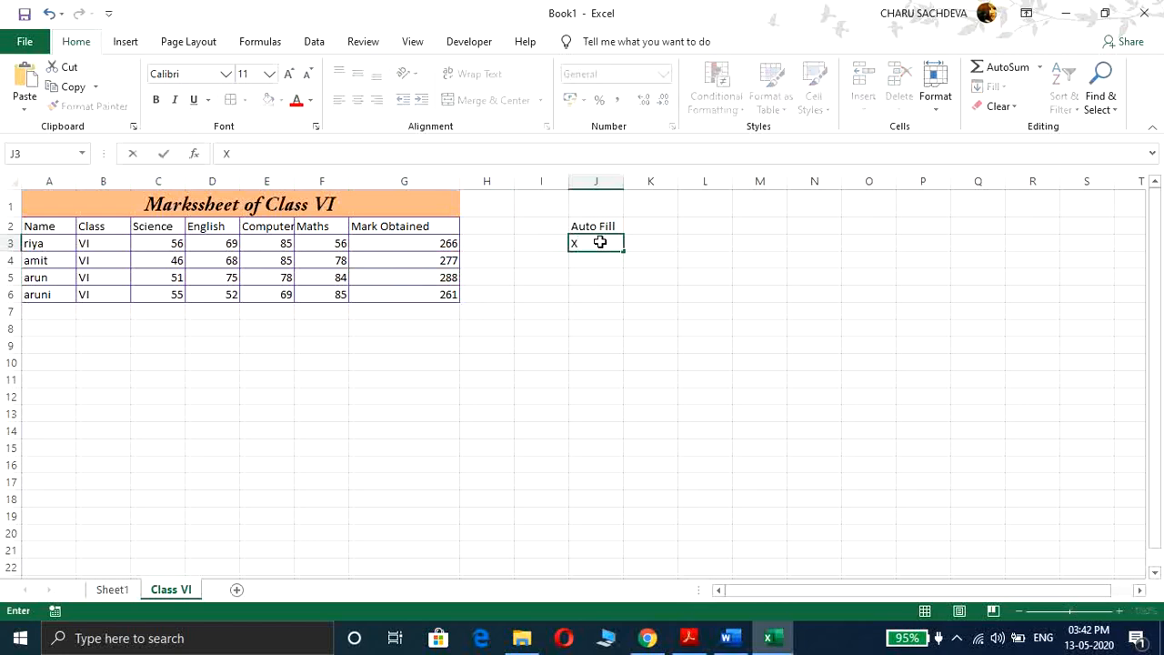
{"action": "key", "text": "BackSpace"}
{"action": "type", "text": ".x"}
{"action": "key", "text": "BackSpace"}
{"action": "type", "text": "xlsx"}
Step: Save the workbook to the Desktop under the name CLass Workbook
{"action": "left_click", "coordinate": [20, 44]}
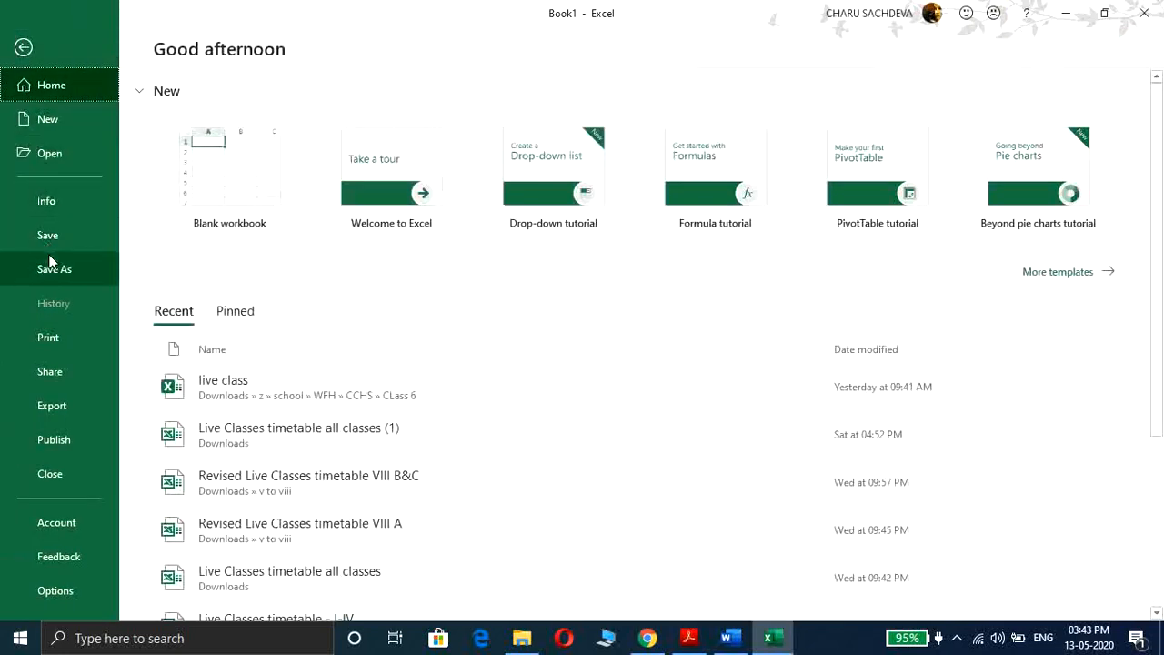
{"action": "left_click", "coordinate": [48, 237]}
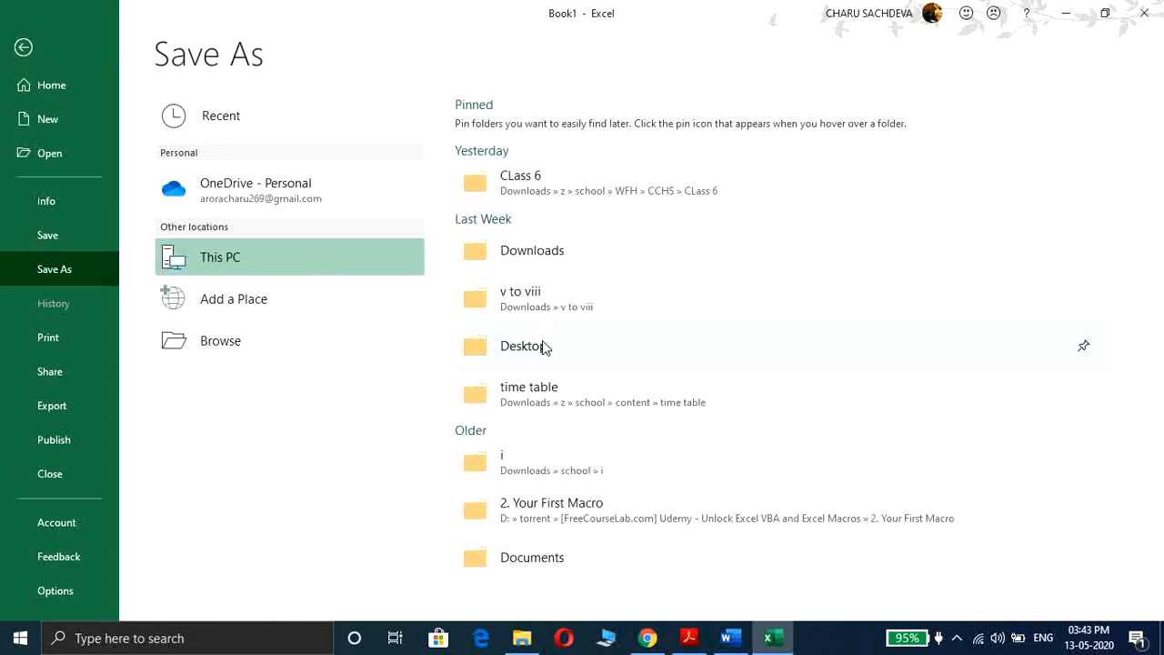
{"action": "left_click", "coordinate": [353, 337]}
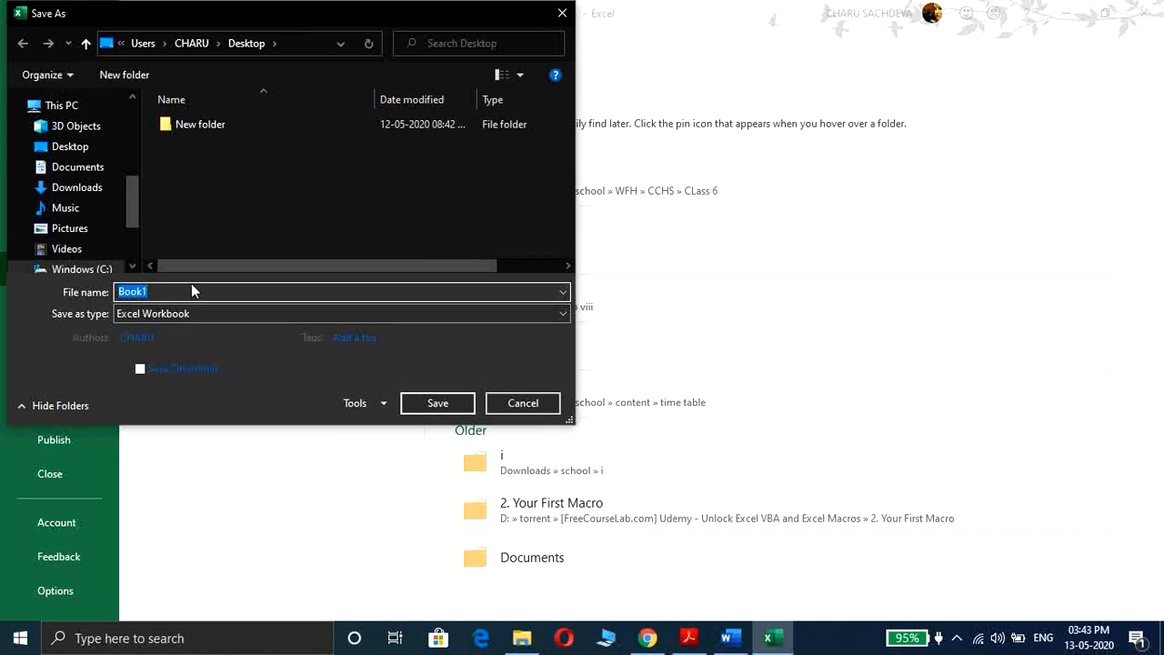
{"action": "type", "text": "Class"}
{"action": "key", "text": "BackSpace"}
{"action": "key", "text": "BackSpace"}
{"action": "key", "text": "BackSpace"}
{"action": "key", "text": "BackSpace"}
{"action": "key", "text": "BackSpace"}
{"action": "type", "text": "CLass W"}
{"action": "type", "text": "orkbook"}
{"action": "left_click", "coordinate": [436, 403]}
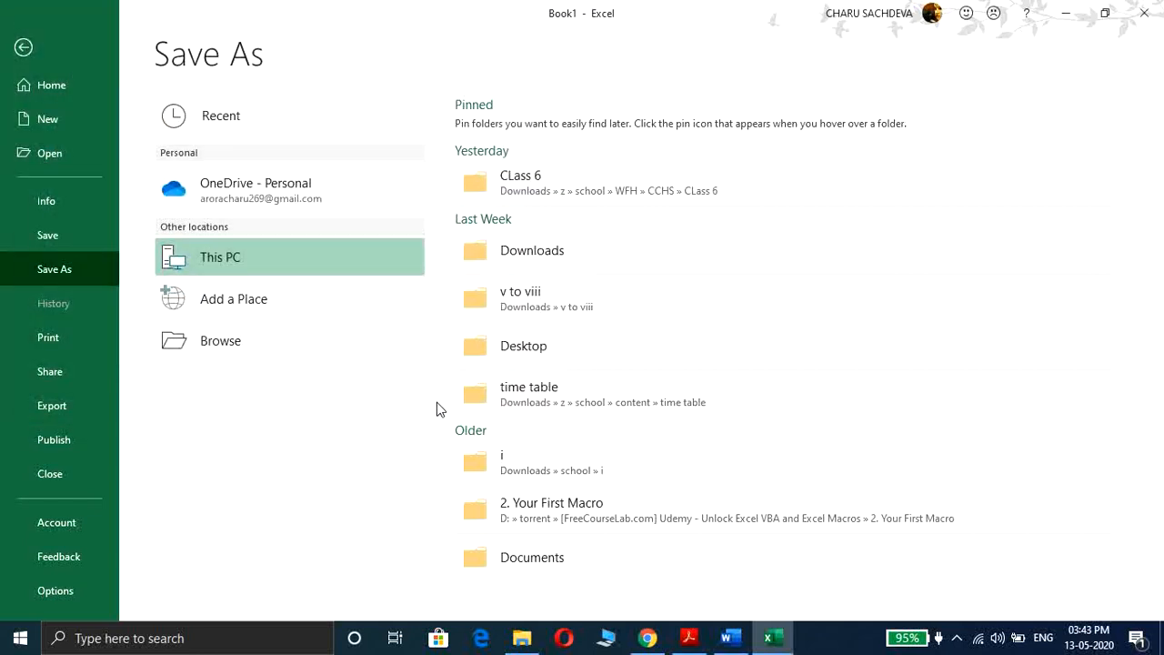
Step: Minimize Excel and view the properties of the CLass Workbook file on the desktop
{"action": "left_click", "coordinate": [1064, 14]}
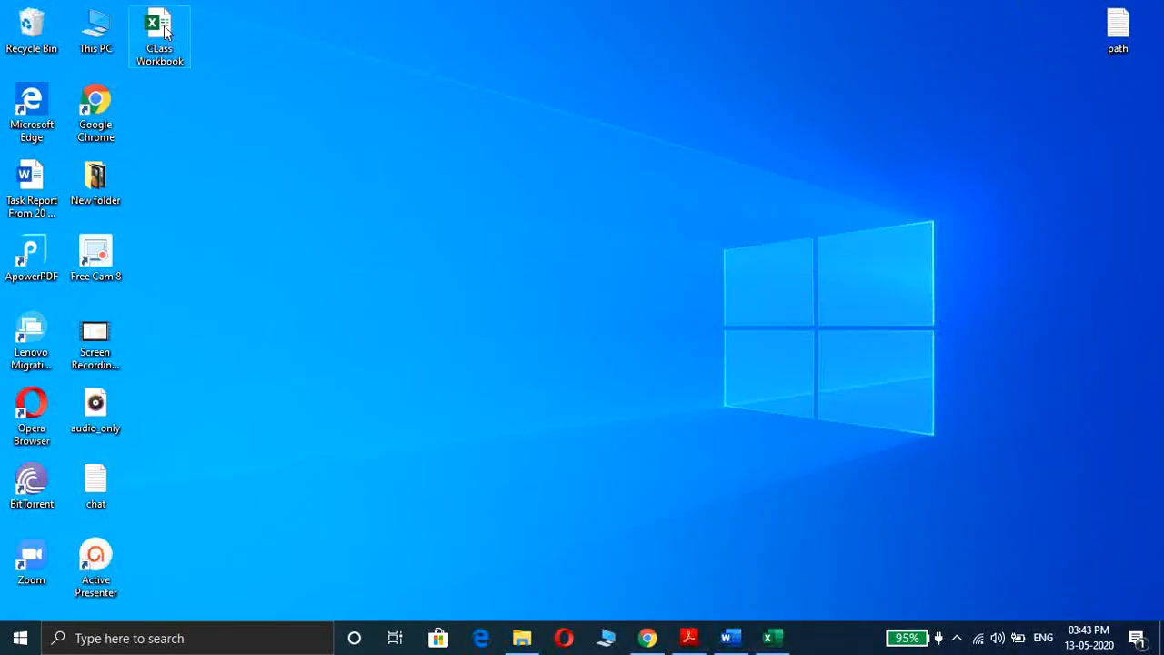
{"action": "right_click", "coordinate": [165, 30]}
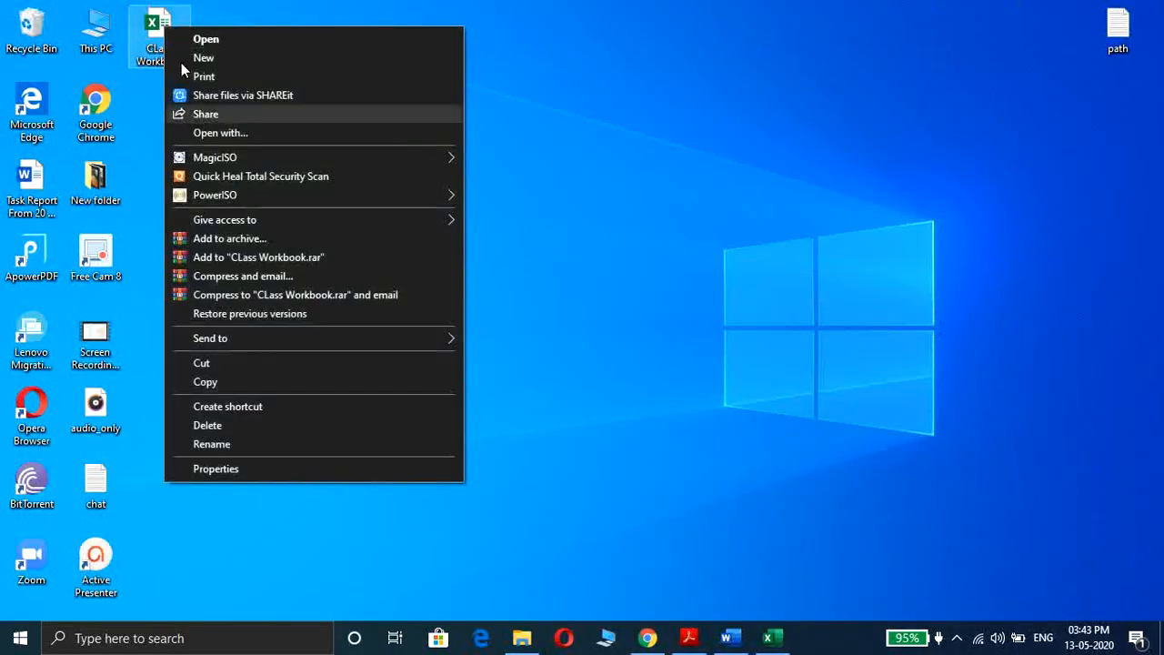
{"action": "left_click", "coordinate": [292, 469]}
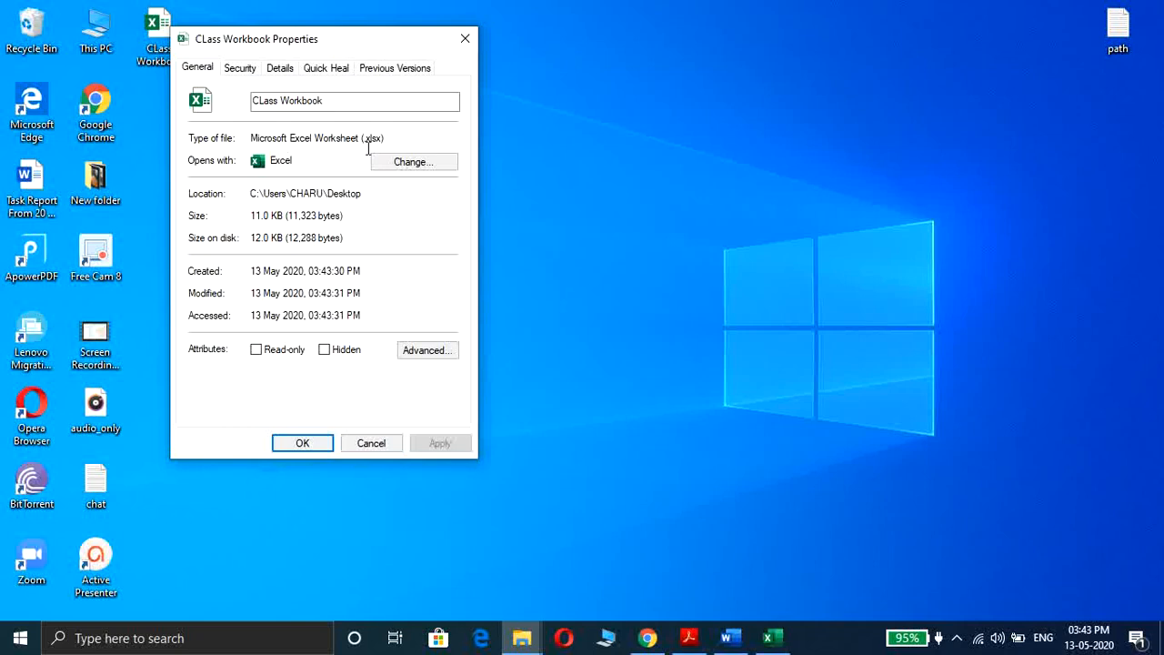
{"action": "left_click", "coordinate": [394, 443]}
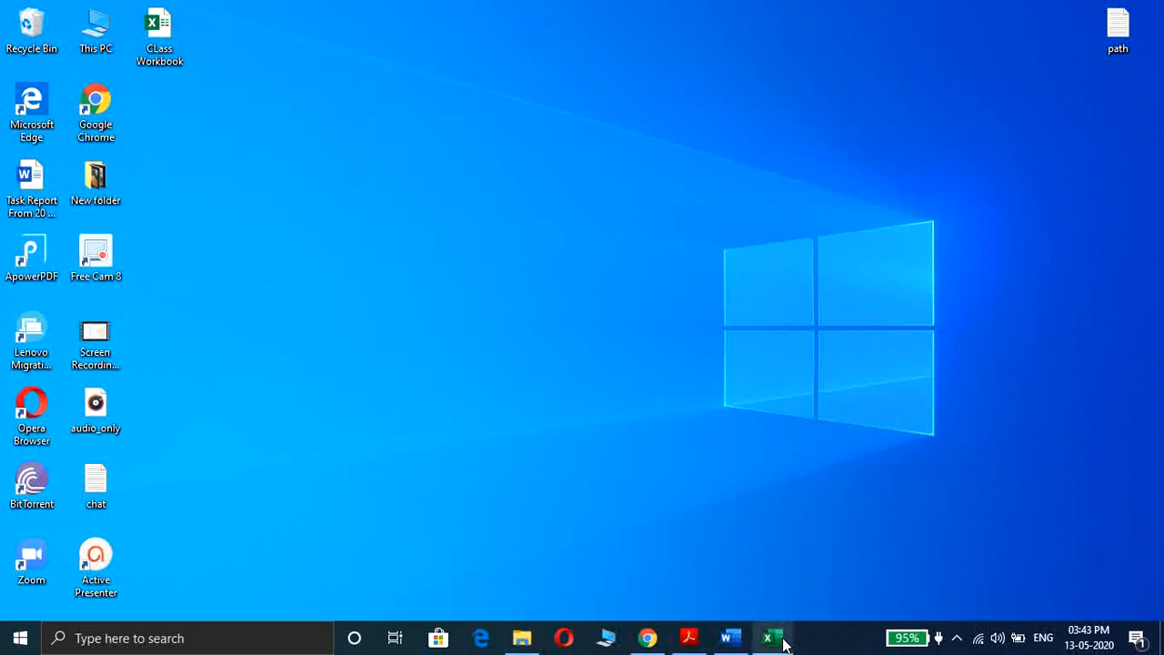
Step: Return to the workbook and switch between the Sheet1 and Class VI sheets
{"action": "left_click", "coordinate": [772, 639]}
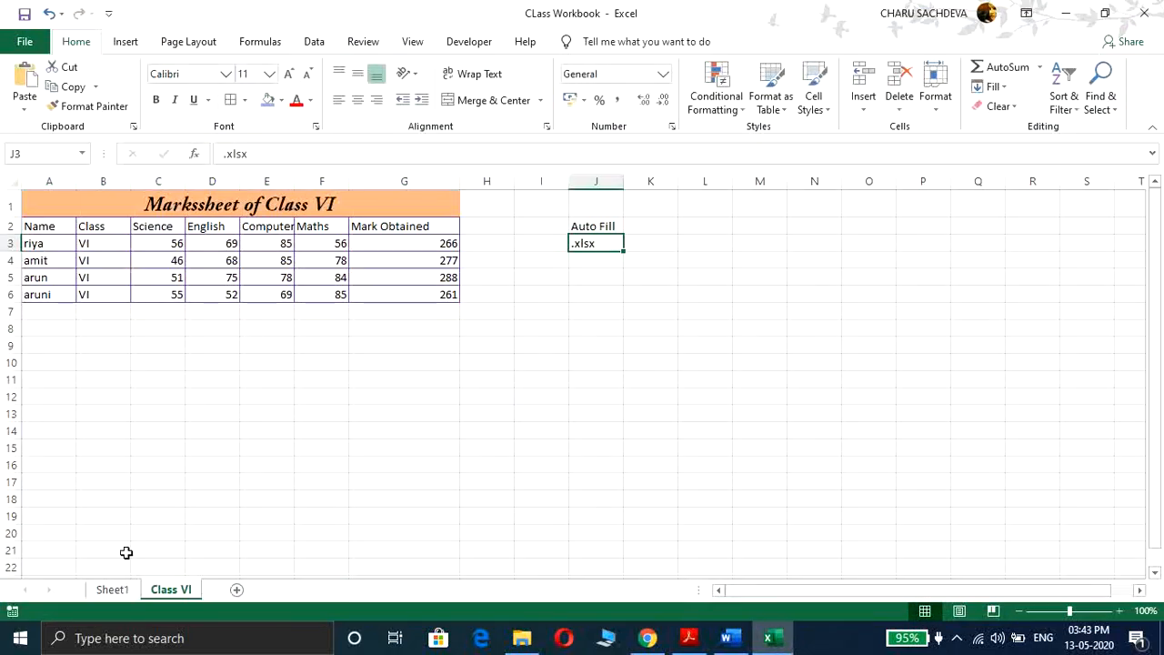
{"action": "left_click", "coordinate": [112, 590]}
{"action": "left_click", "coordinate": [172, 592]}
{"action": "left_click", "coordinate": [111, 589]}
{"action": "left_click", "coordinate": [164, 593]}
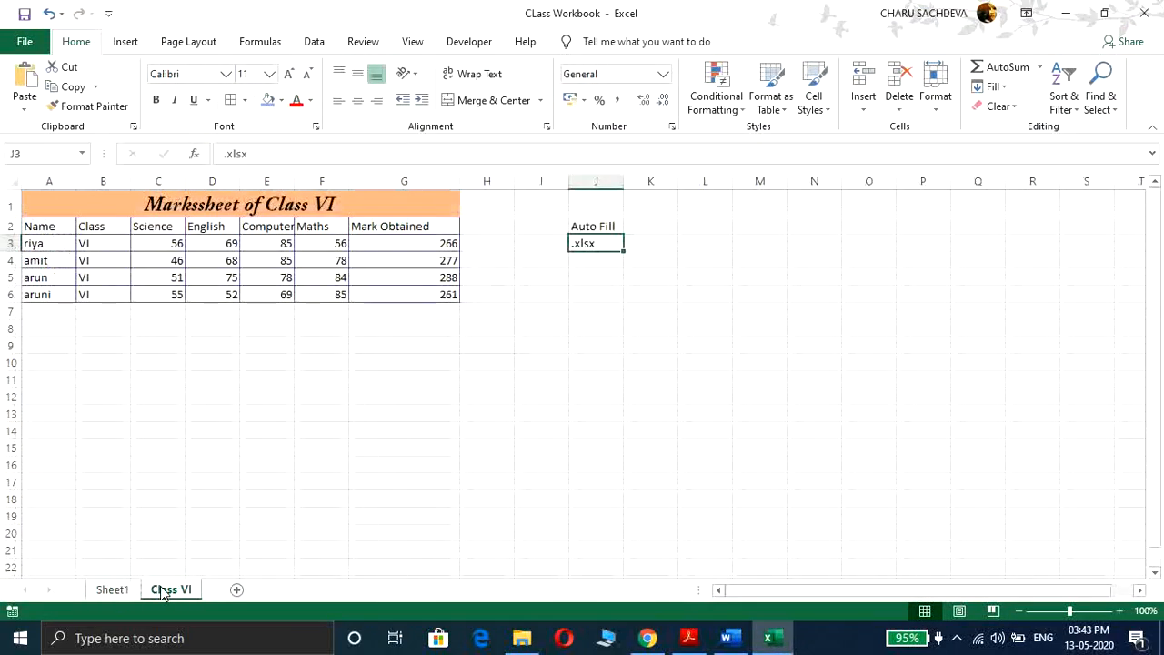